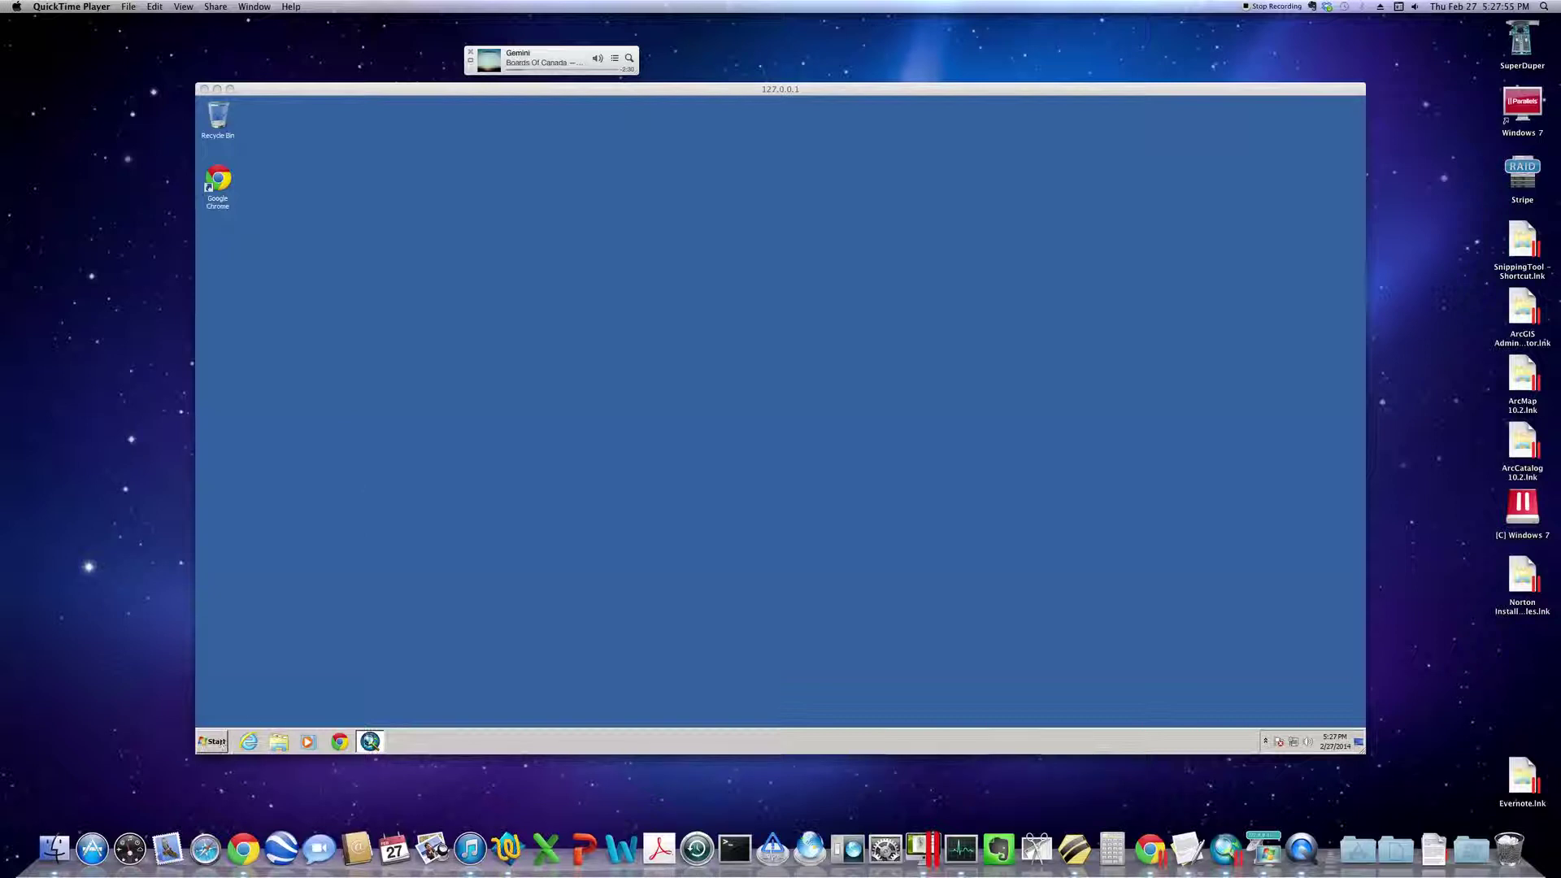
Bring the Seattle_AgeMaps map with block-group outlines over the Streets basemap to the front.
click(374, 746)
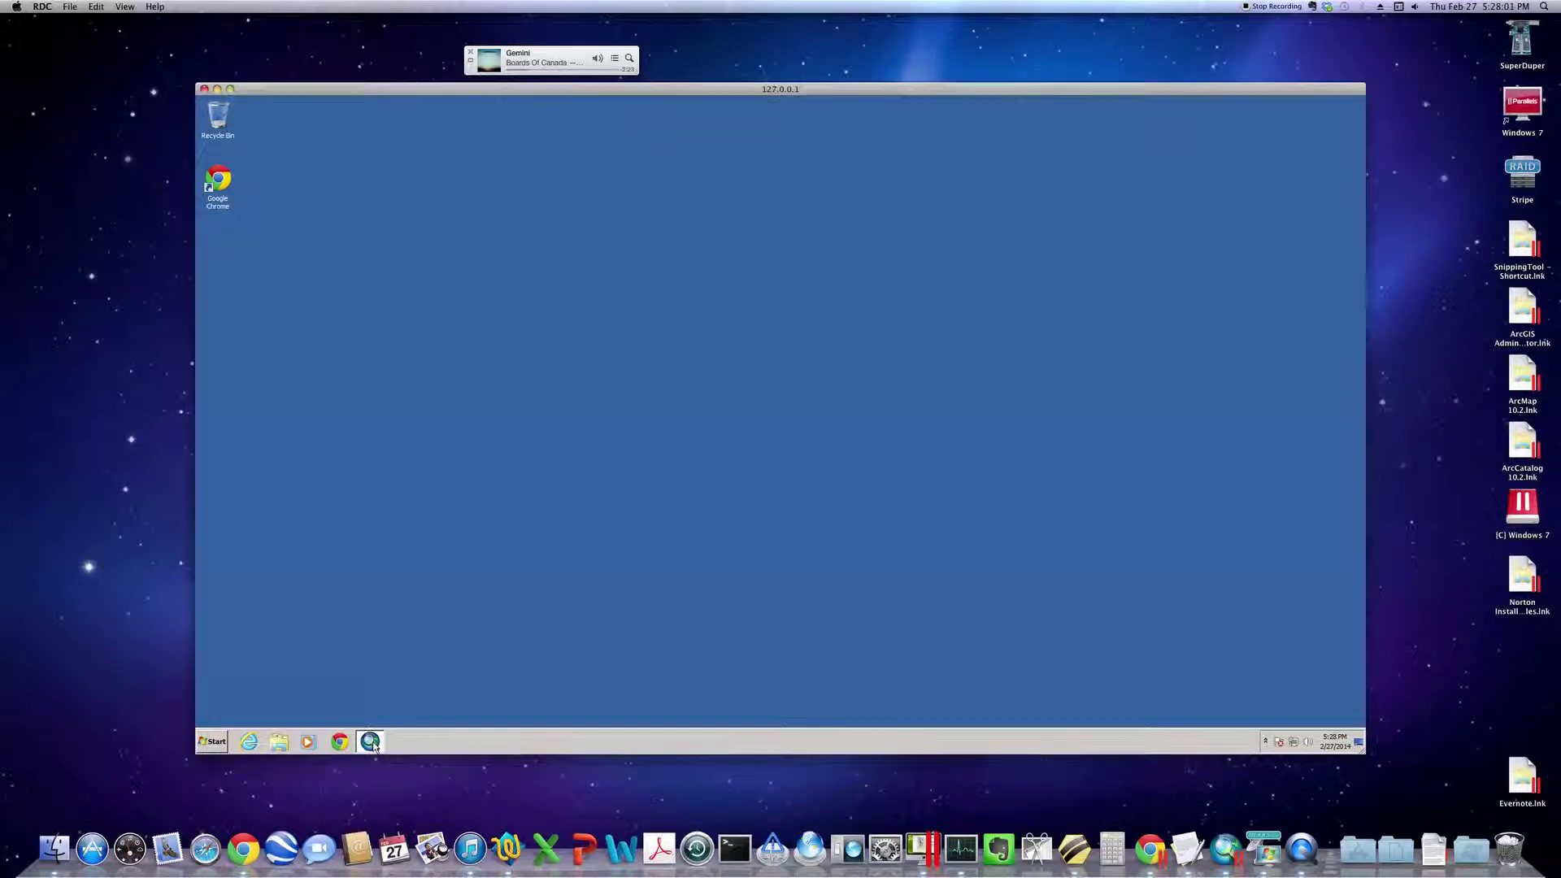
click(372, 743)
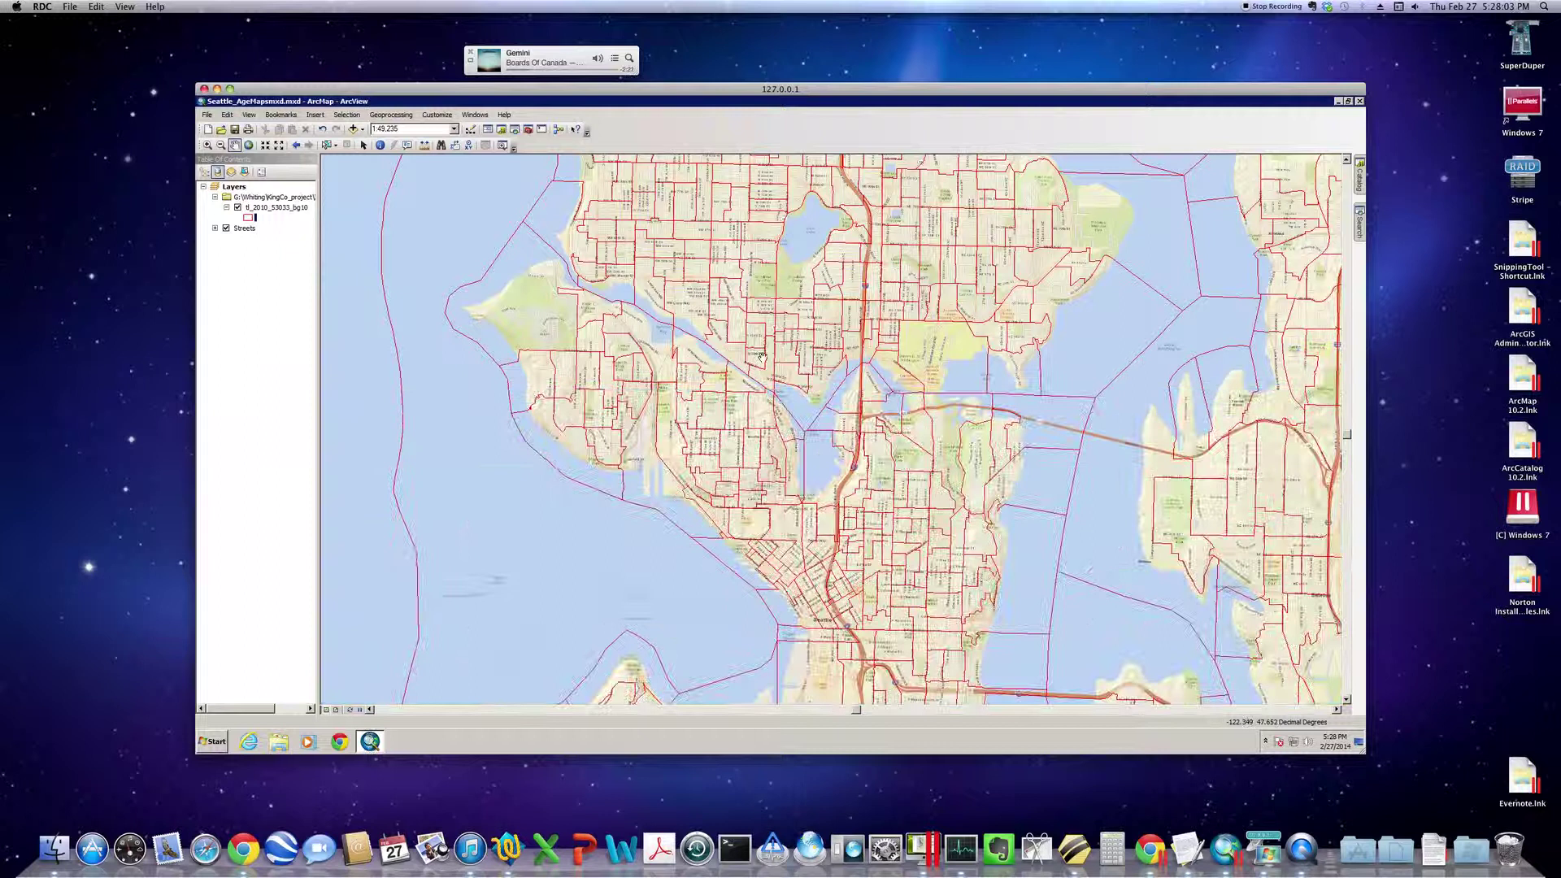
Remove the 2010_53033_bg10 layer and locate tl_2010_53033_bg10.shp under KingCo_project > Import > Shapefiles.
right_click(248, 200)
click(274, 214)
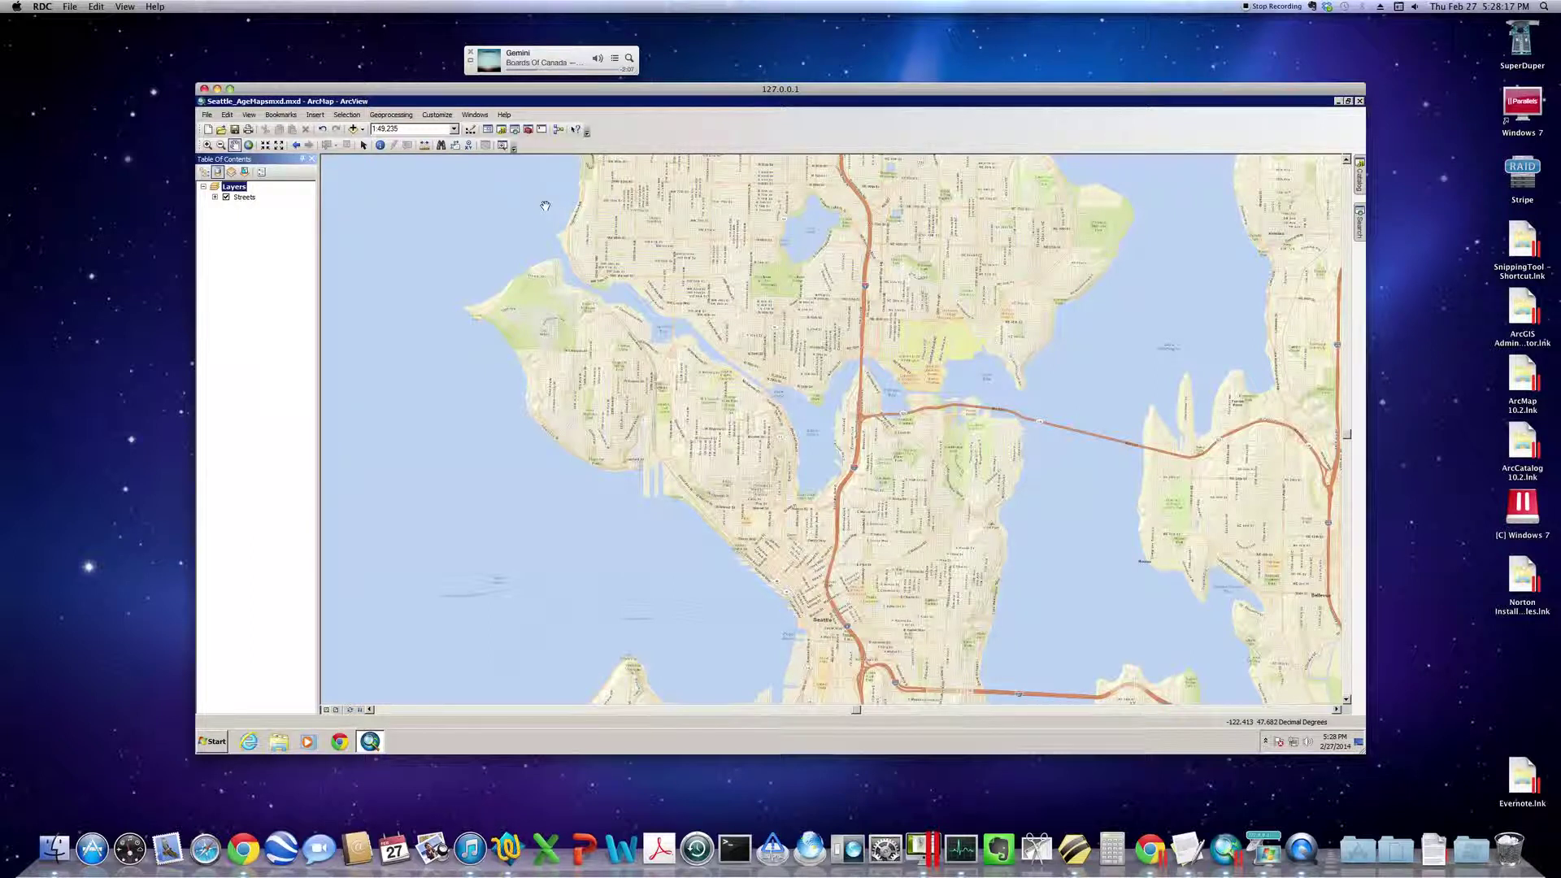
click(1359, 181)
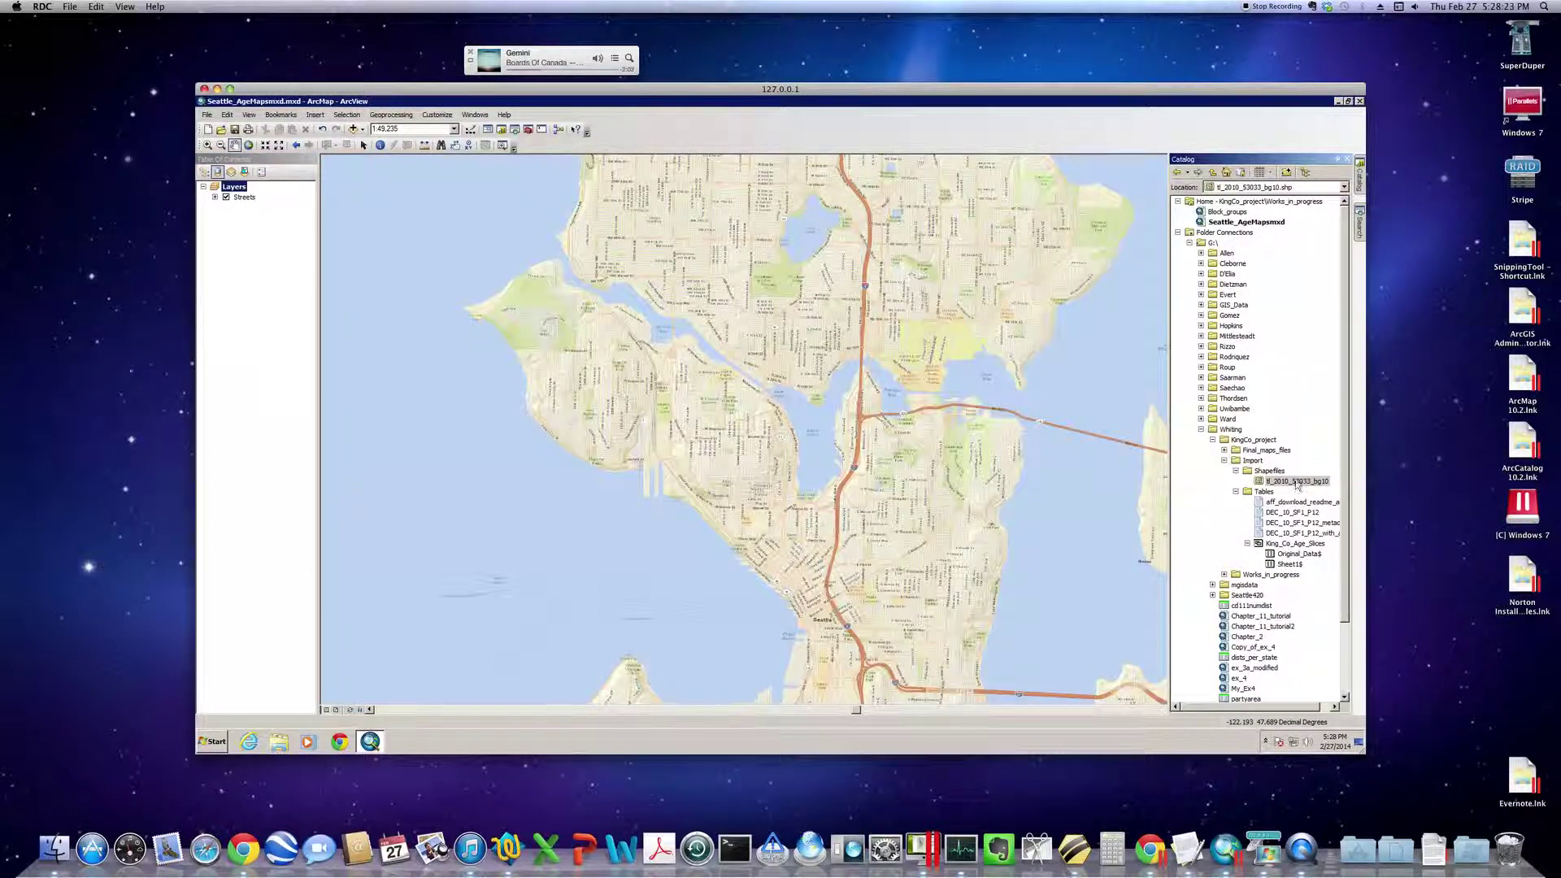
click(1201, 430)
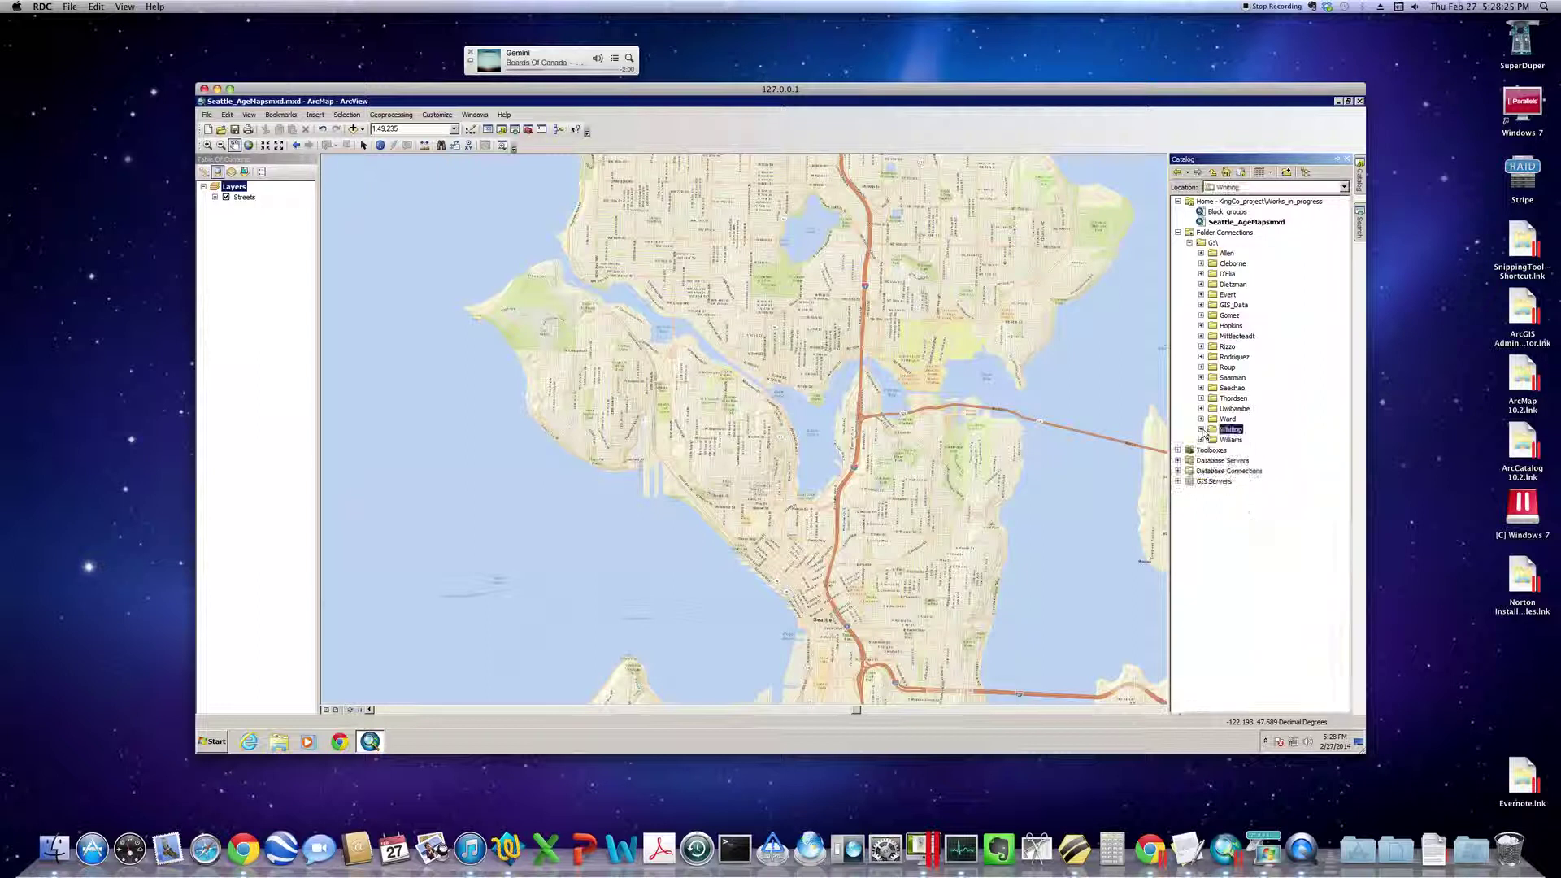
click(1201, 429)
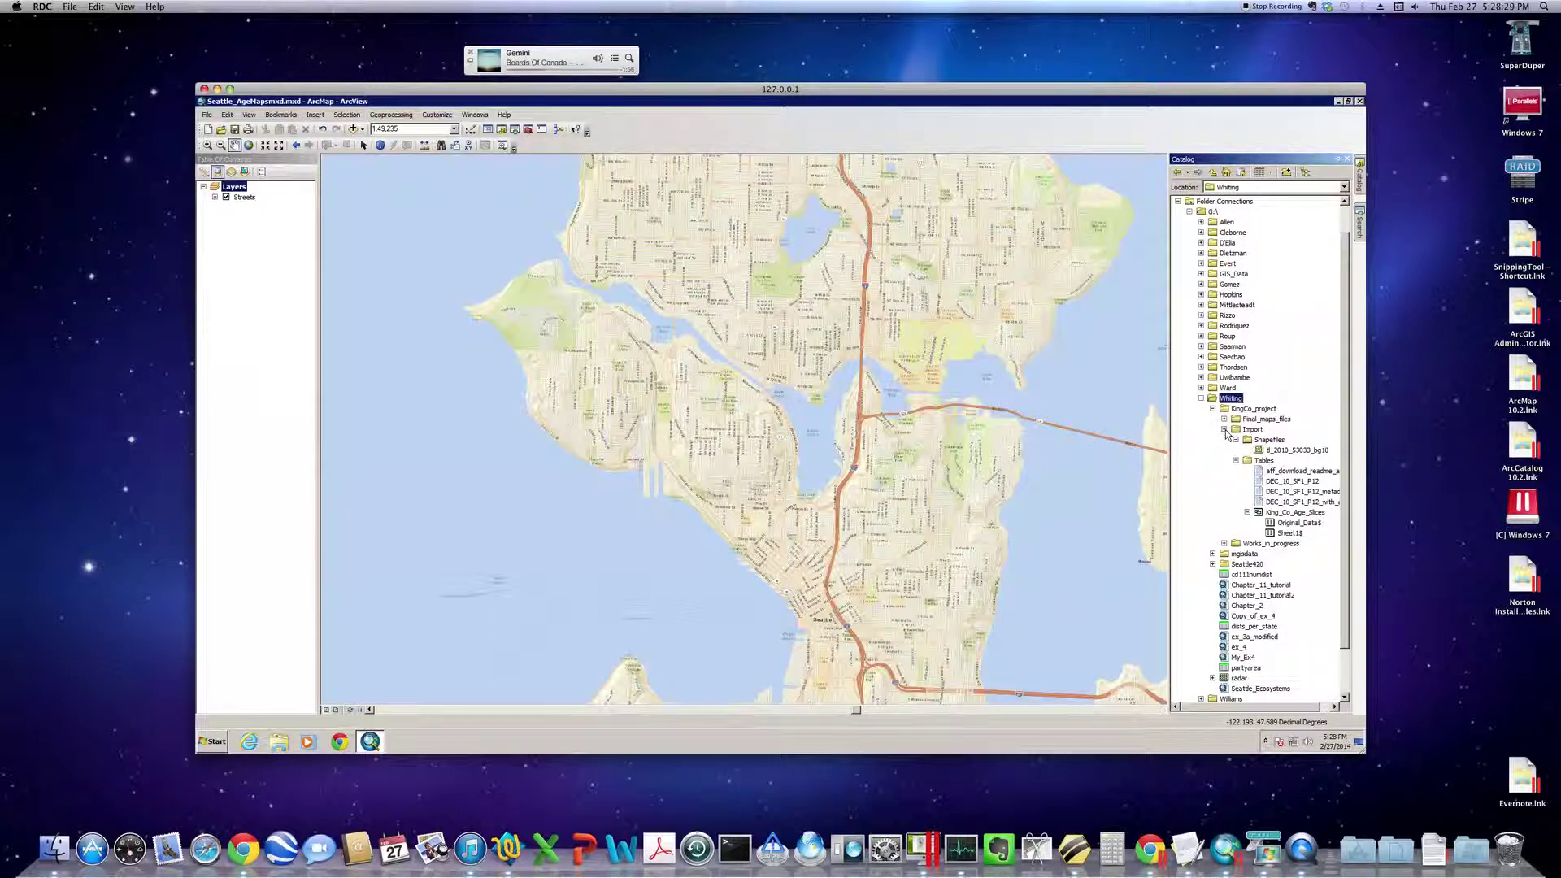
click(1224, 430)
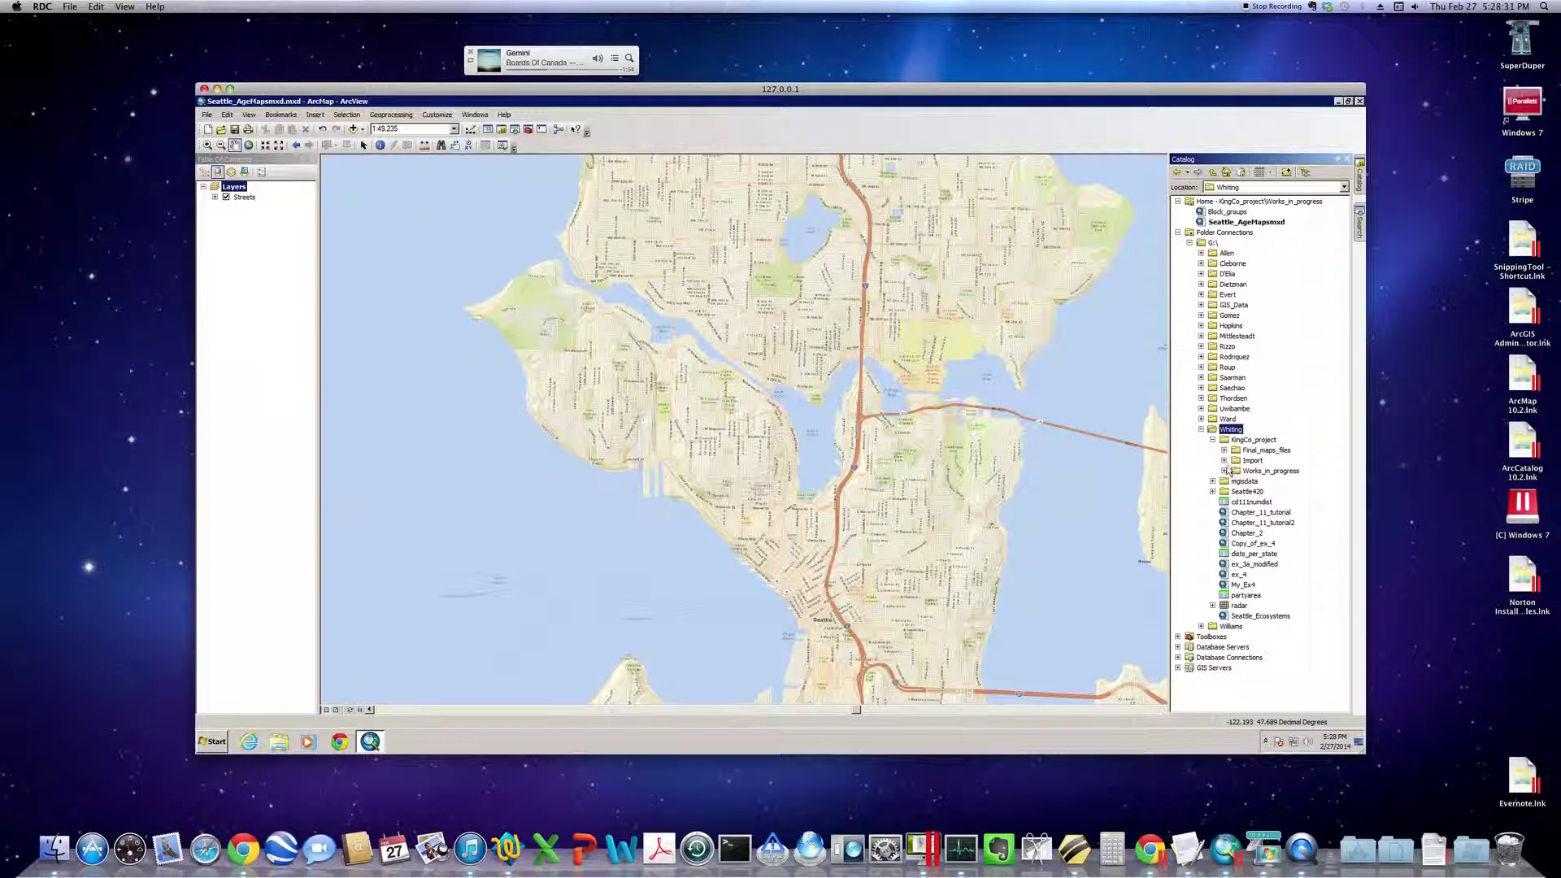
click(1224, 461)
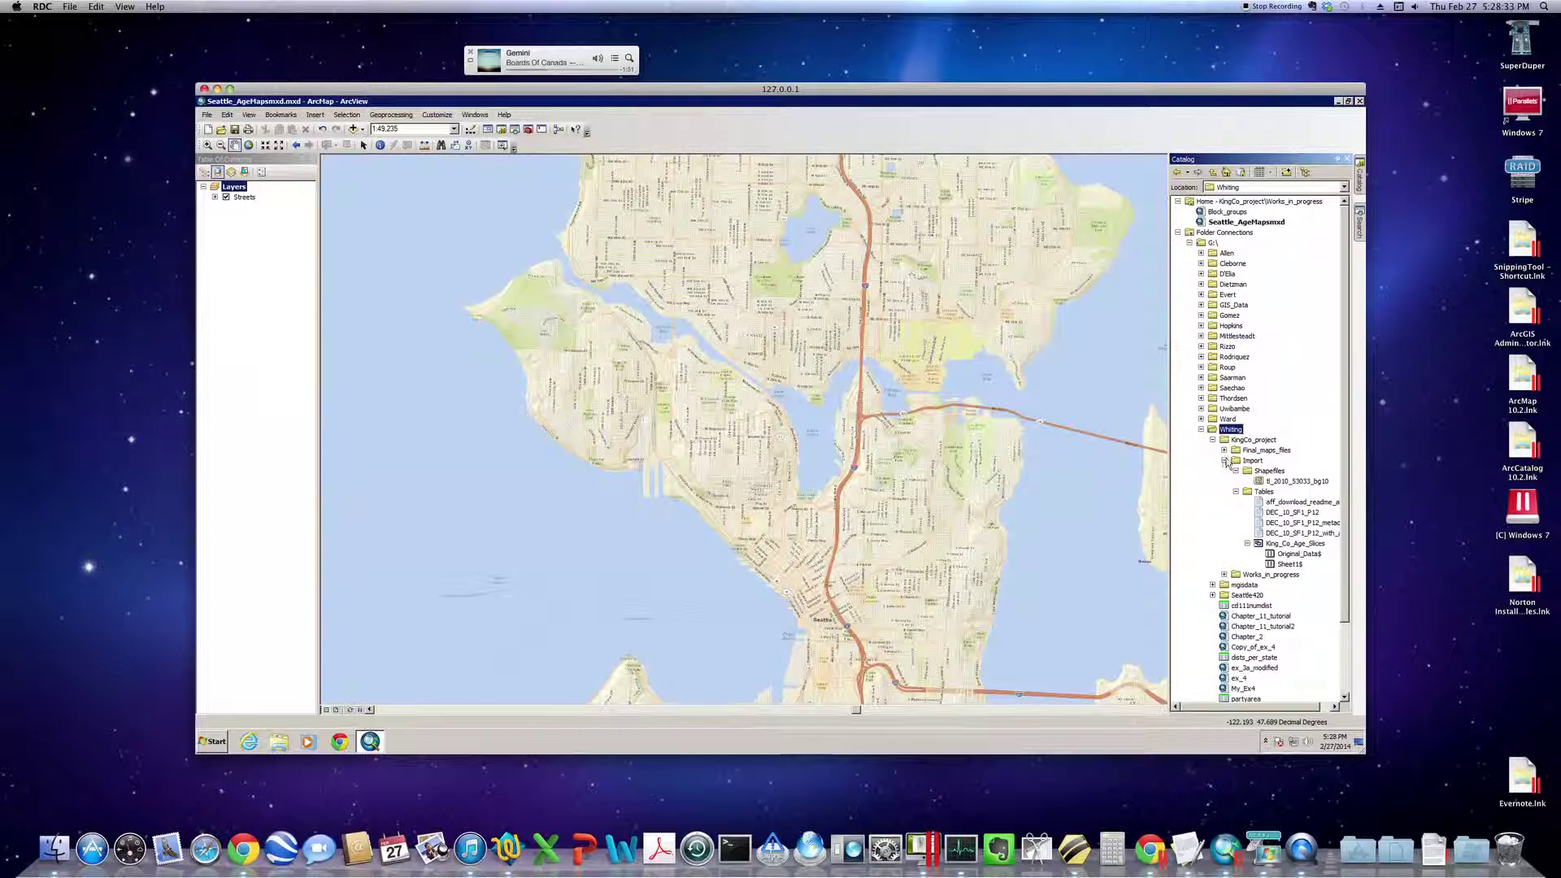
click(1224, 461)
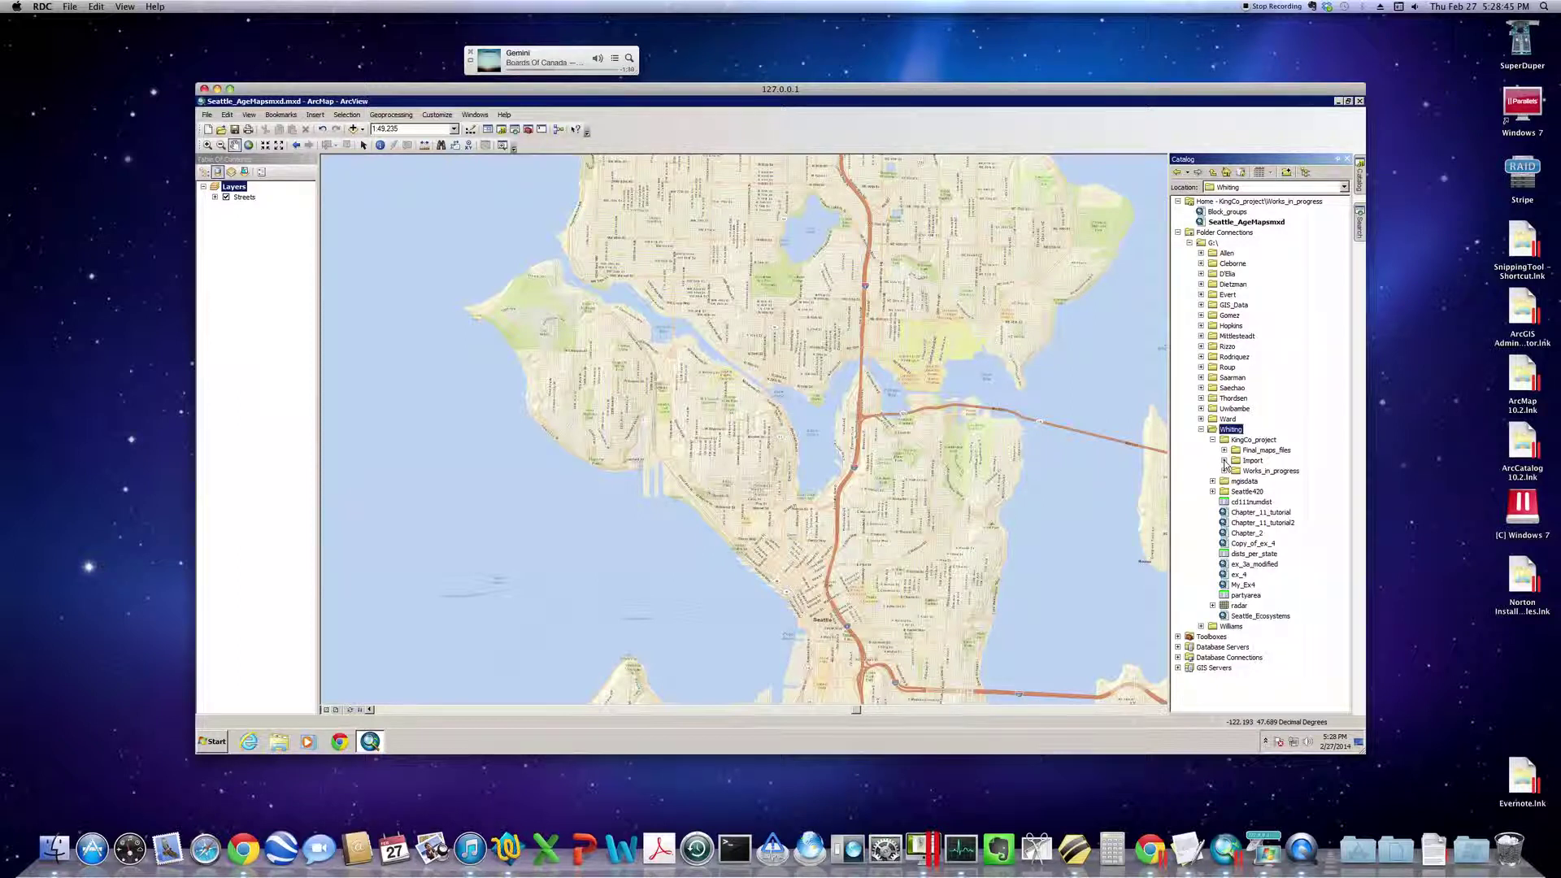
click(1225, 461)
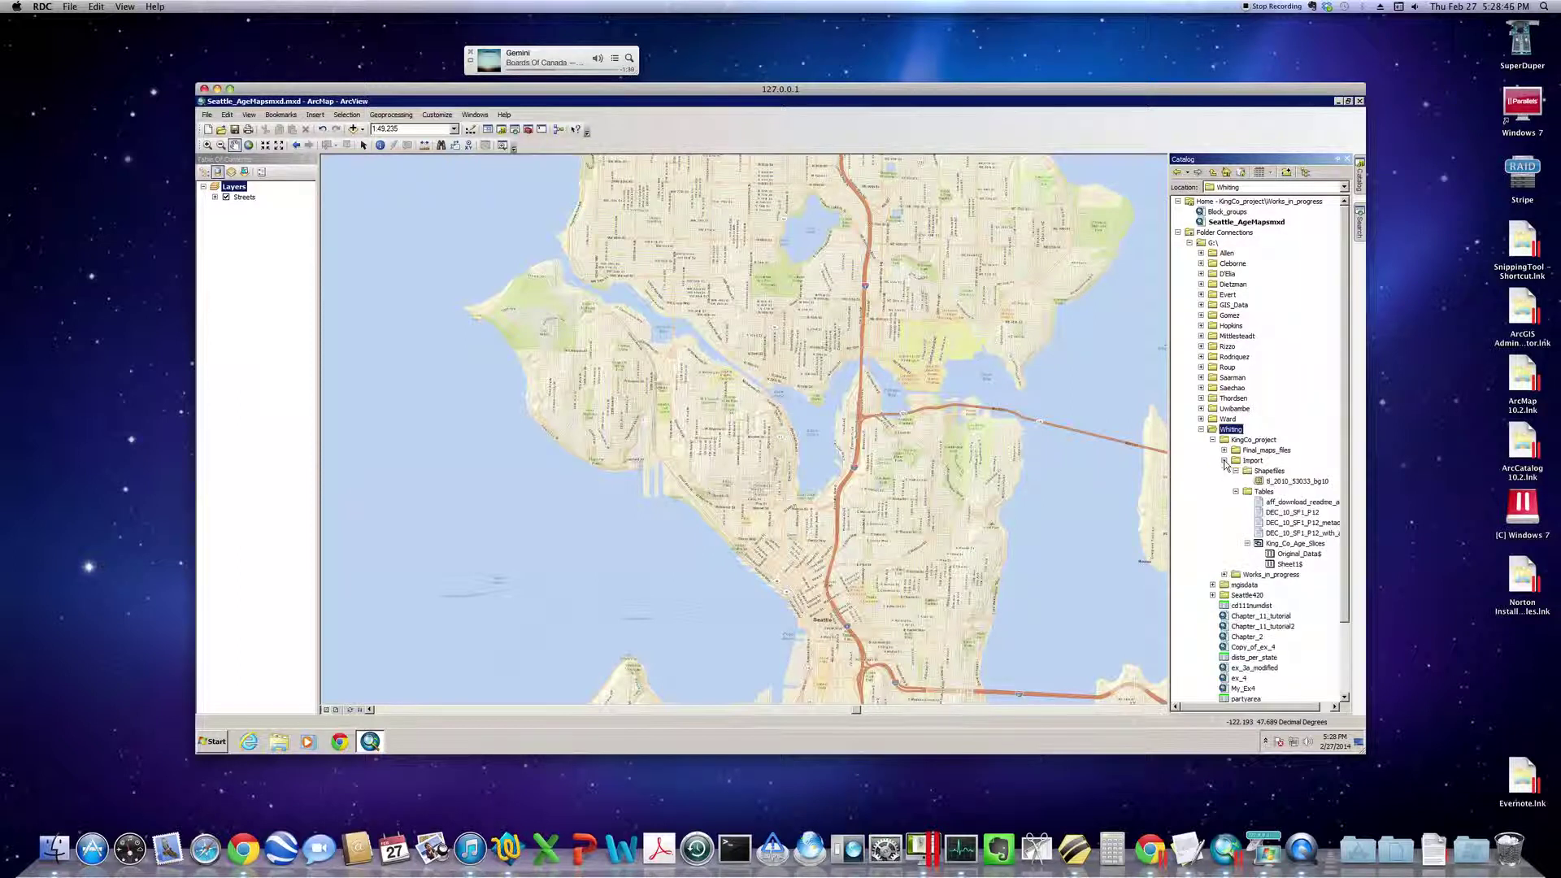
click(1281, 482)
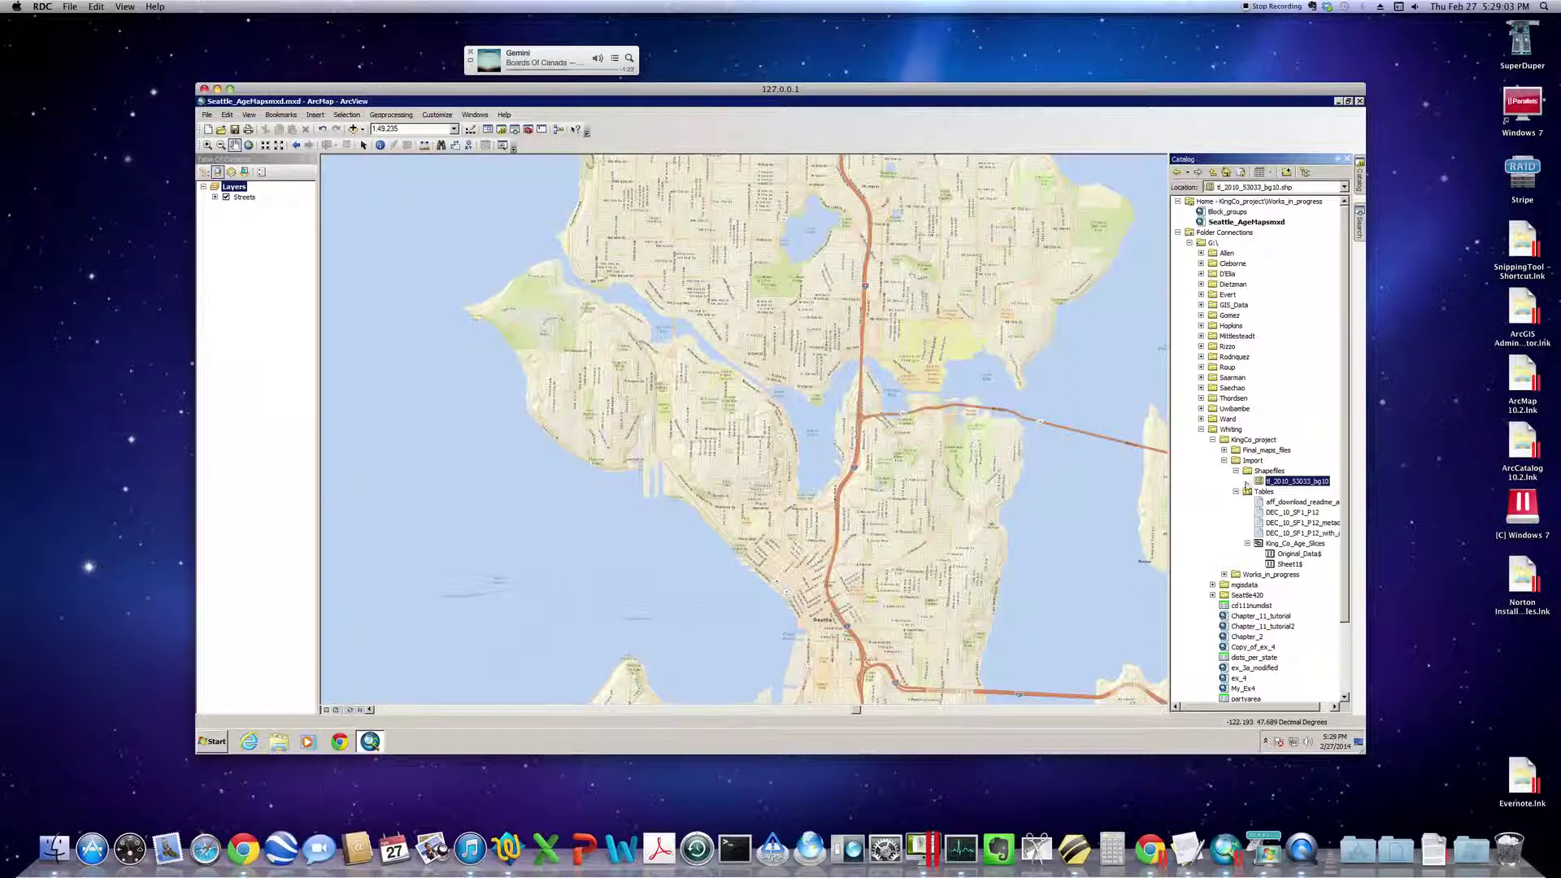
Add tl_2010_53033_bg10 to the map with No Color fill and Mars Red outlines.
drag(1260, 485, 968, 472)
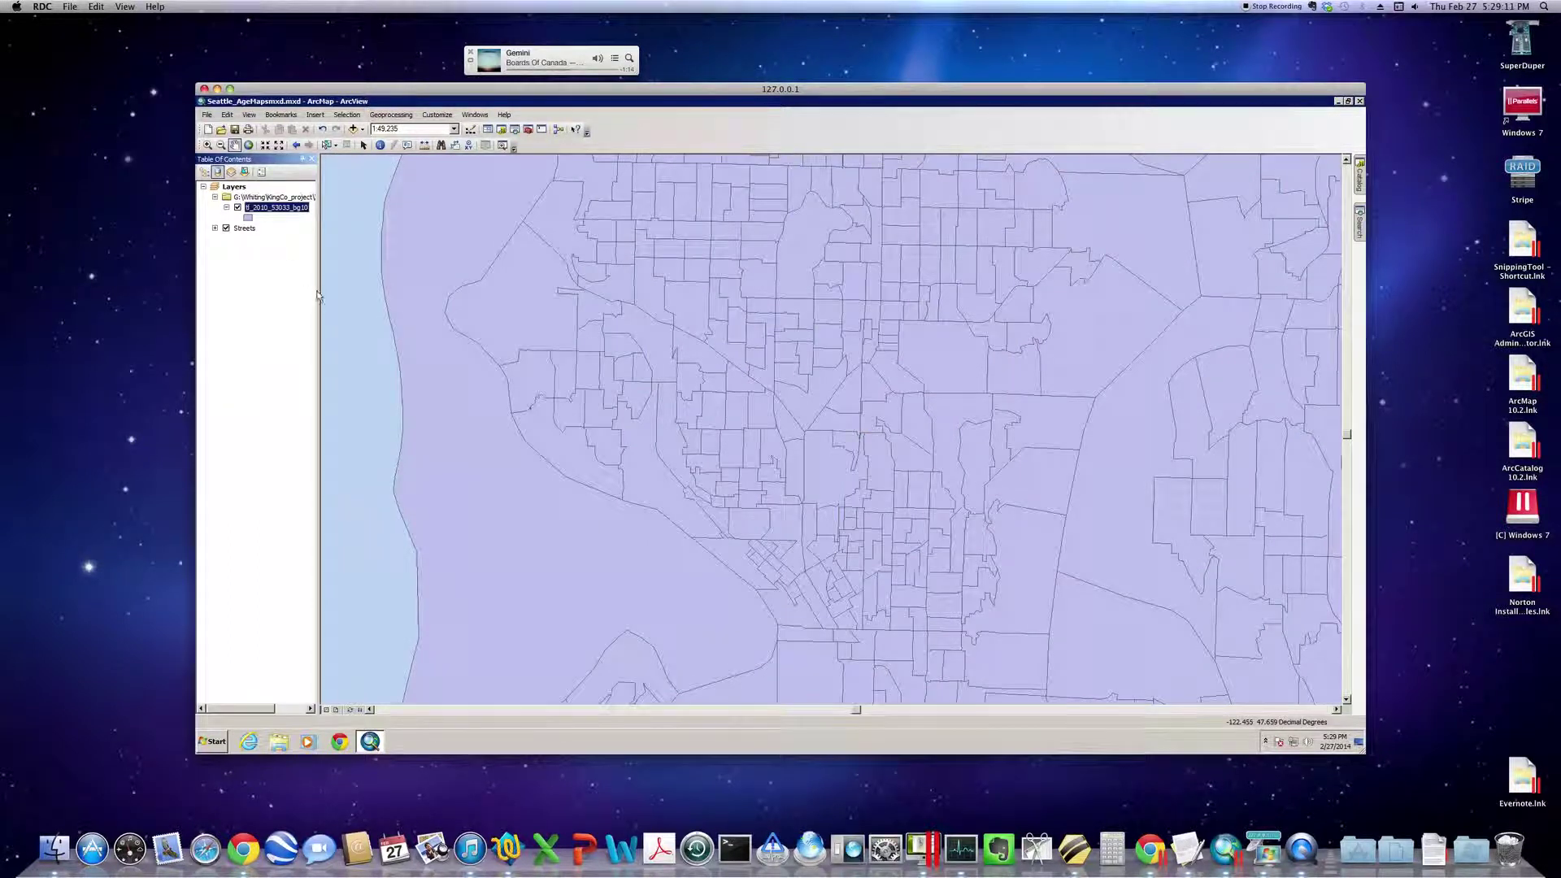
click(249, 218)
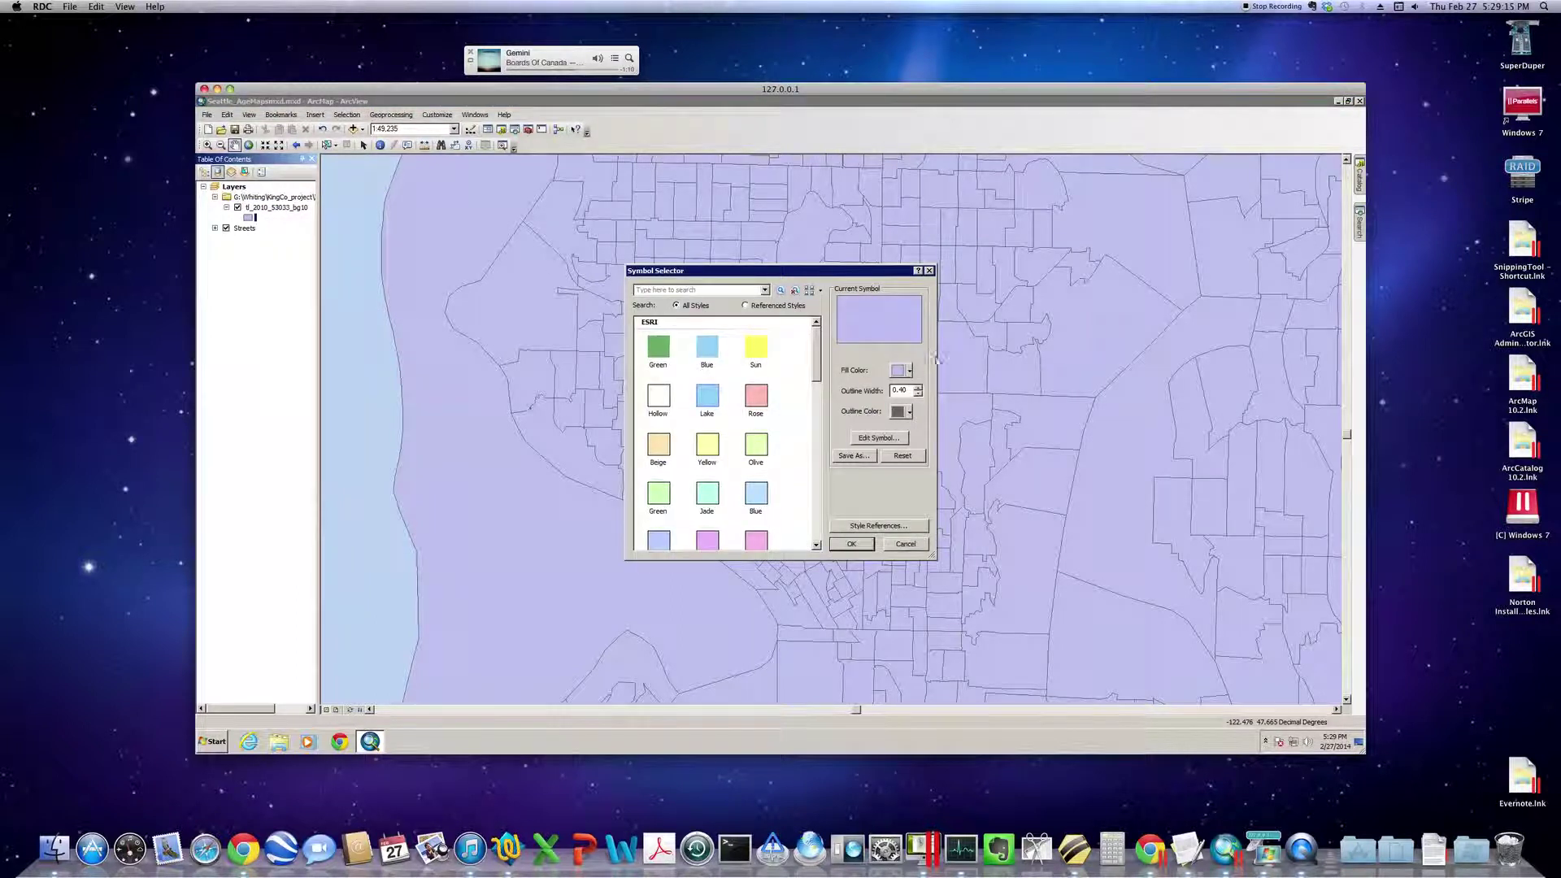
click(909, 372)
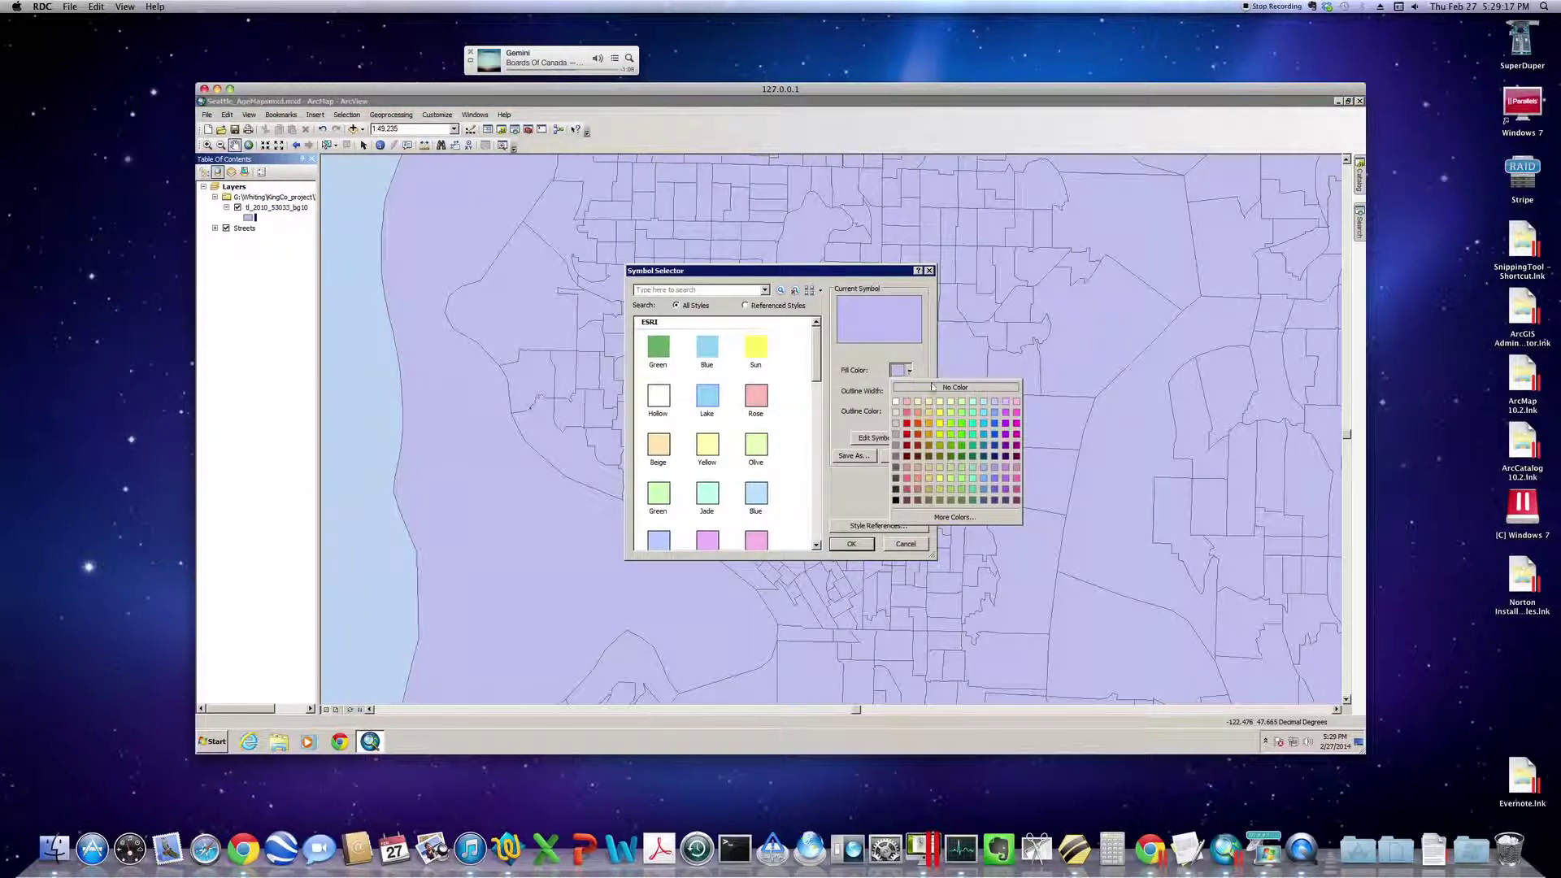
click(933, 388)
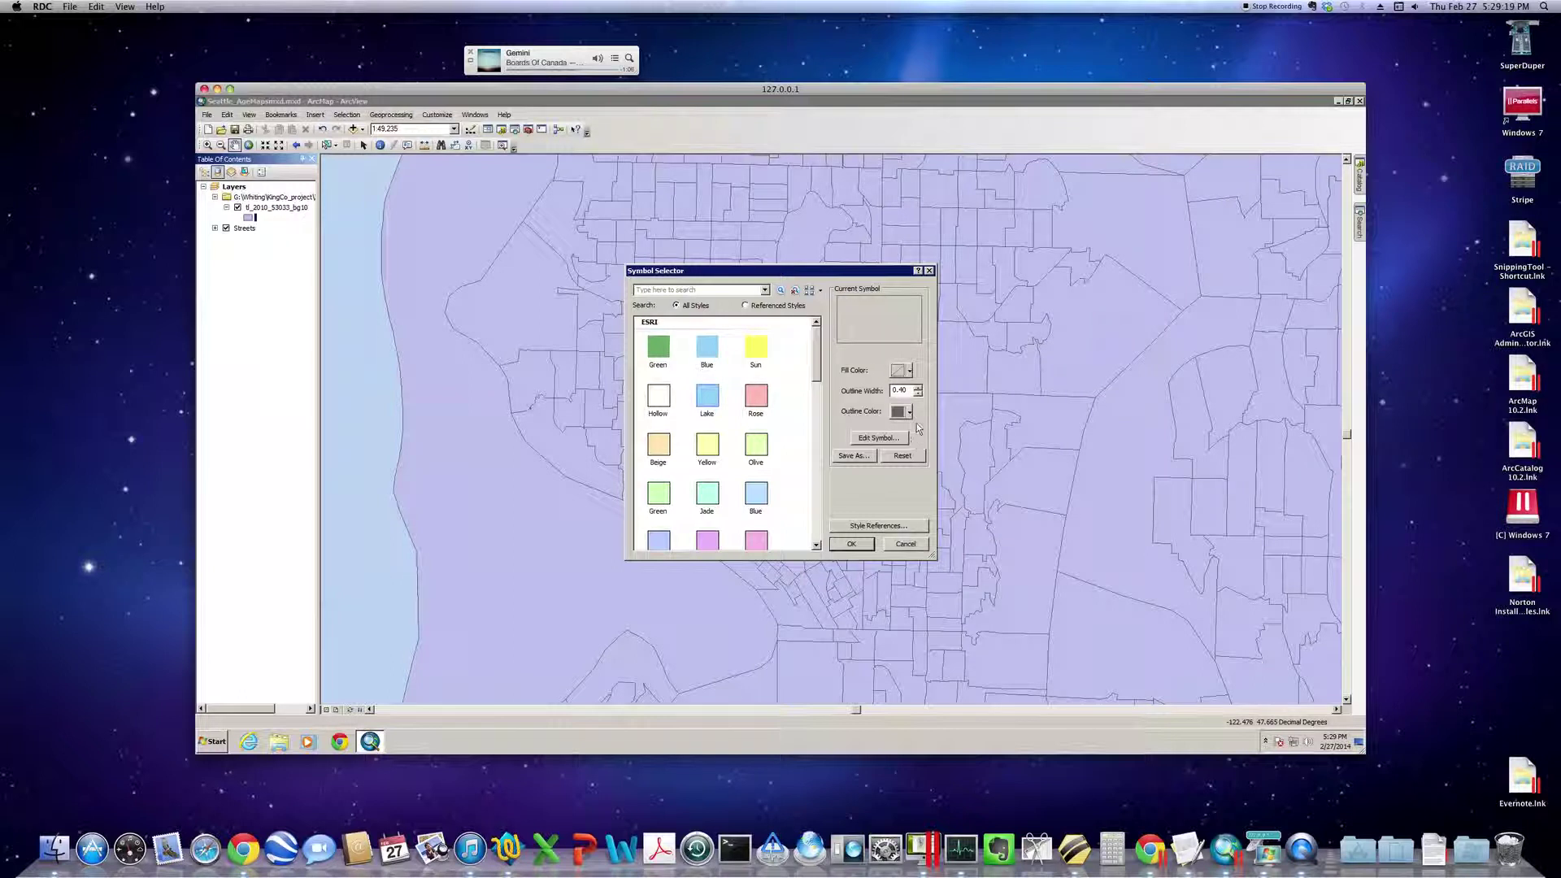
click(911, 414)
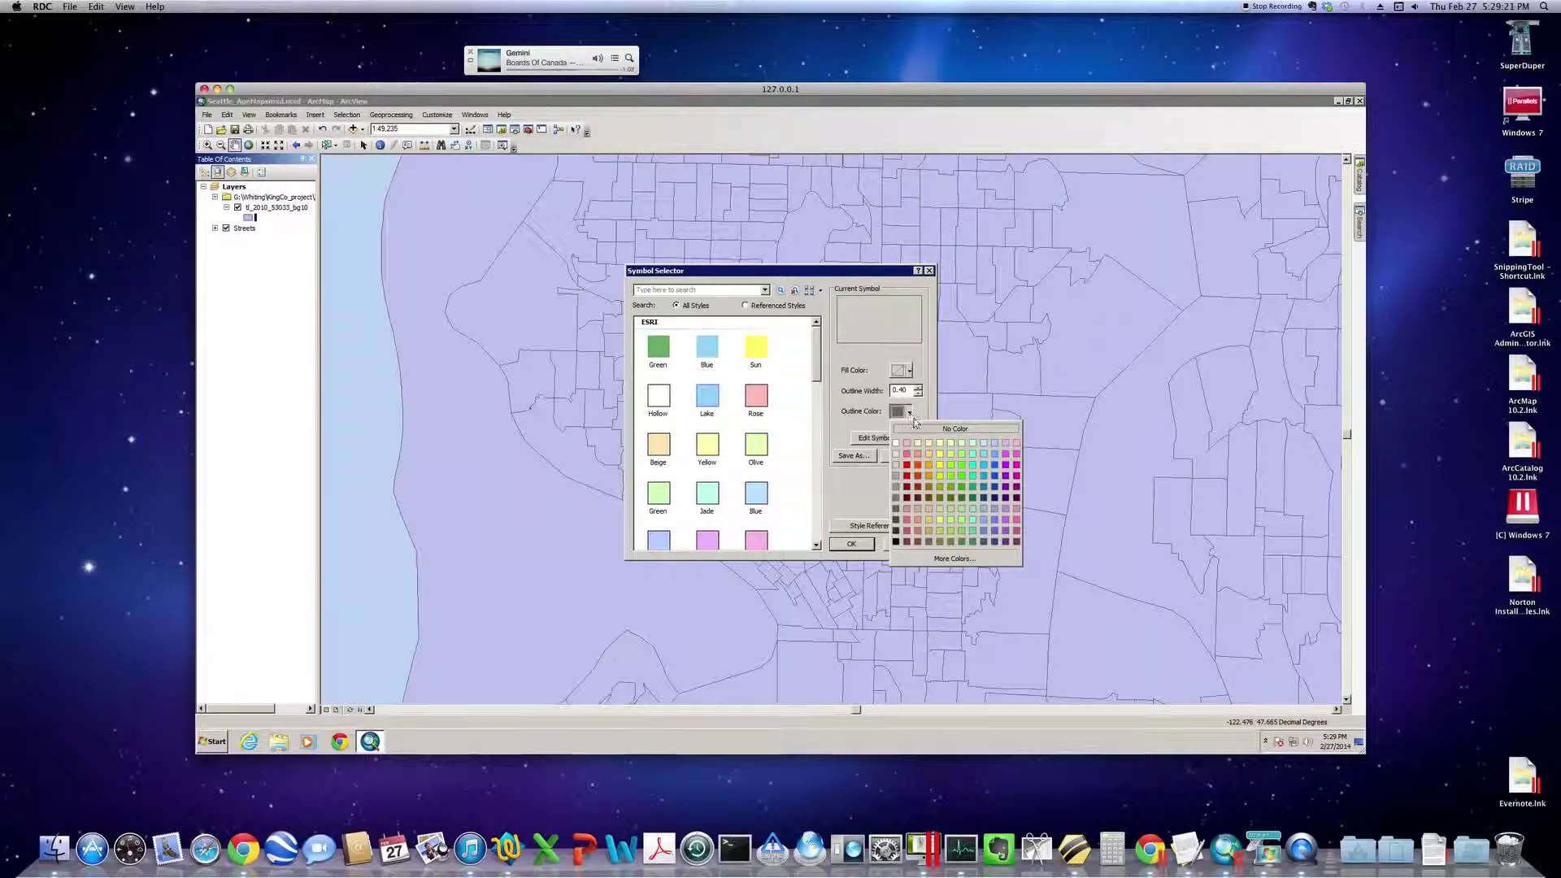
click(906, 466)
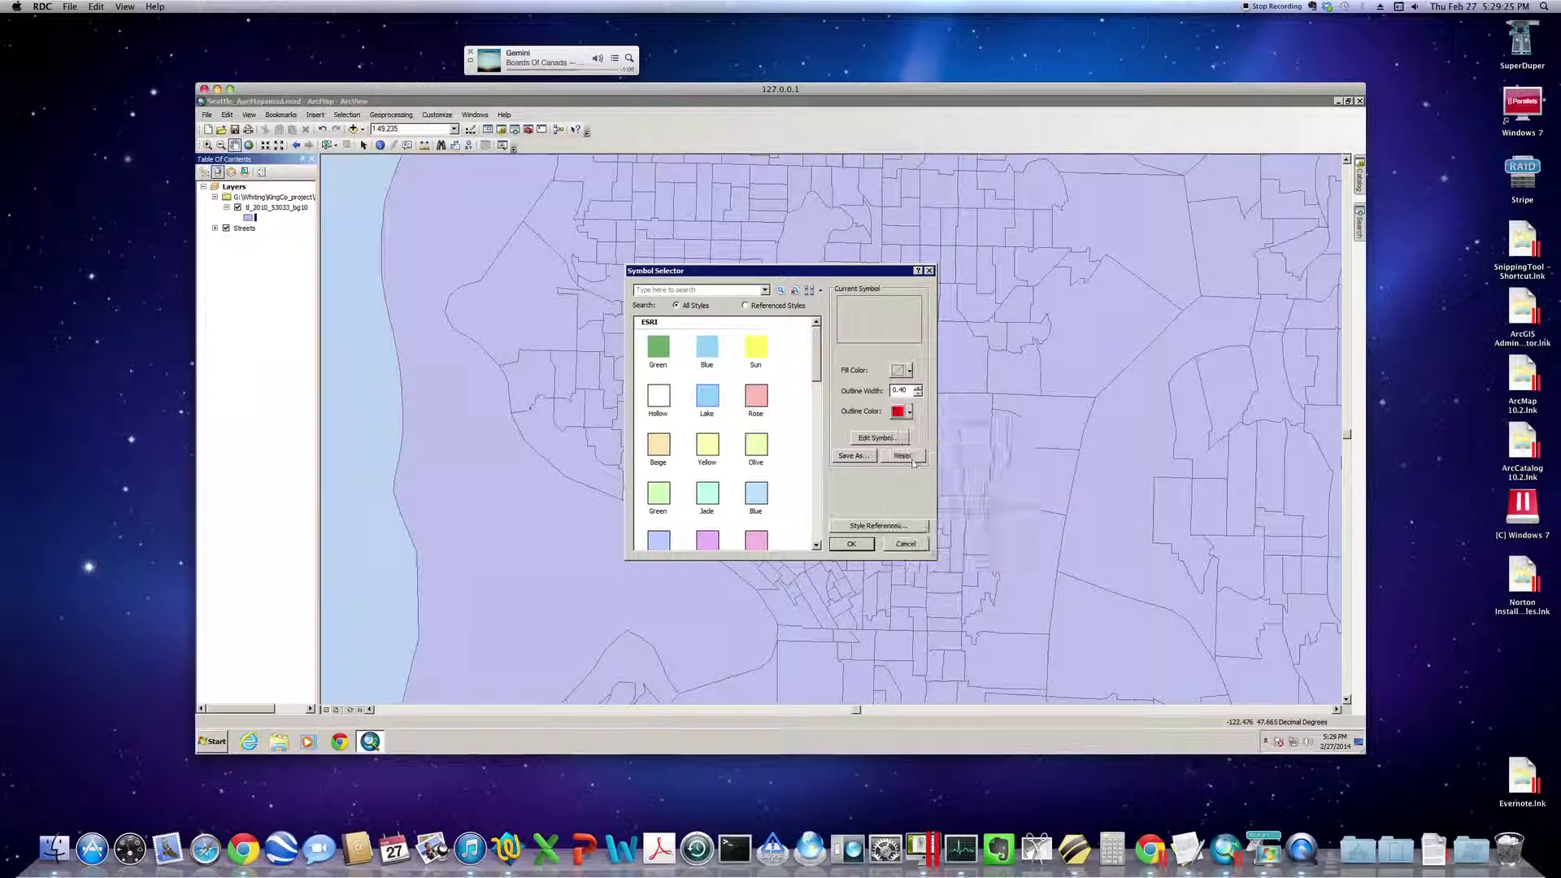
click(852, 544)
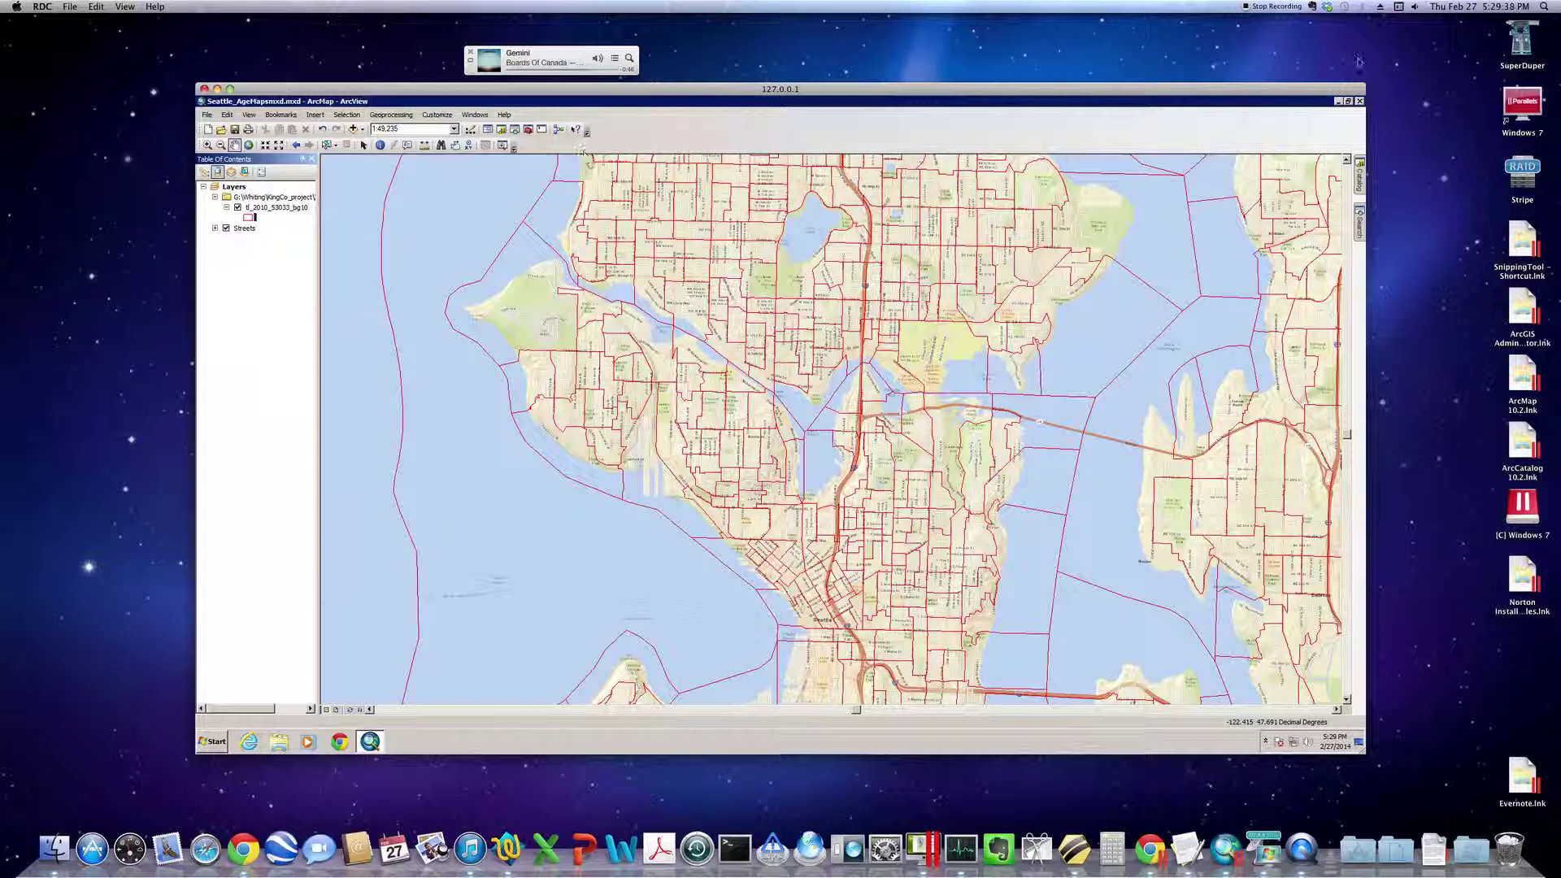
Add Seattle City Limits from Seattle420 > Seattle_20City_20Limits > StatePlane to the map.
click(1360, 175)
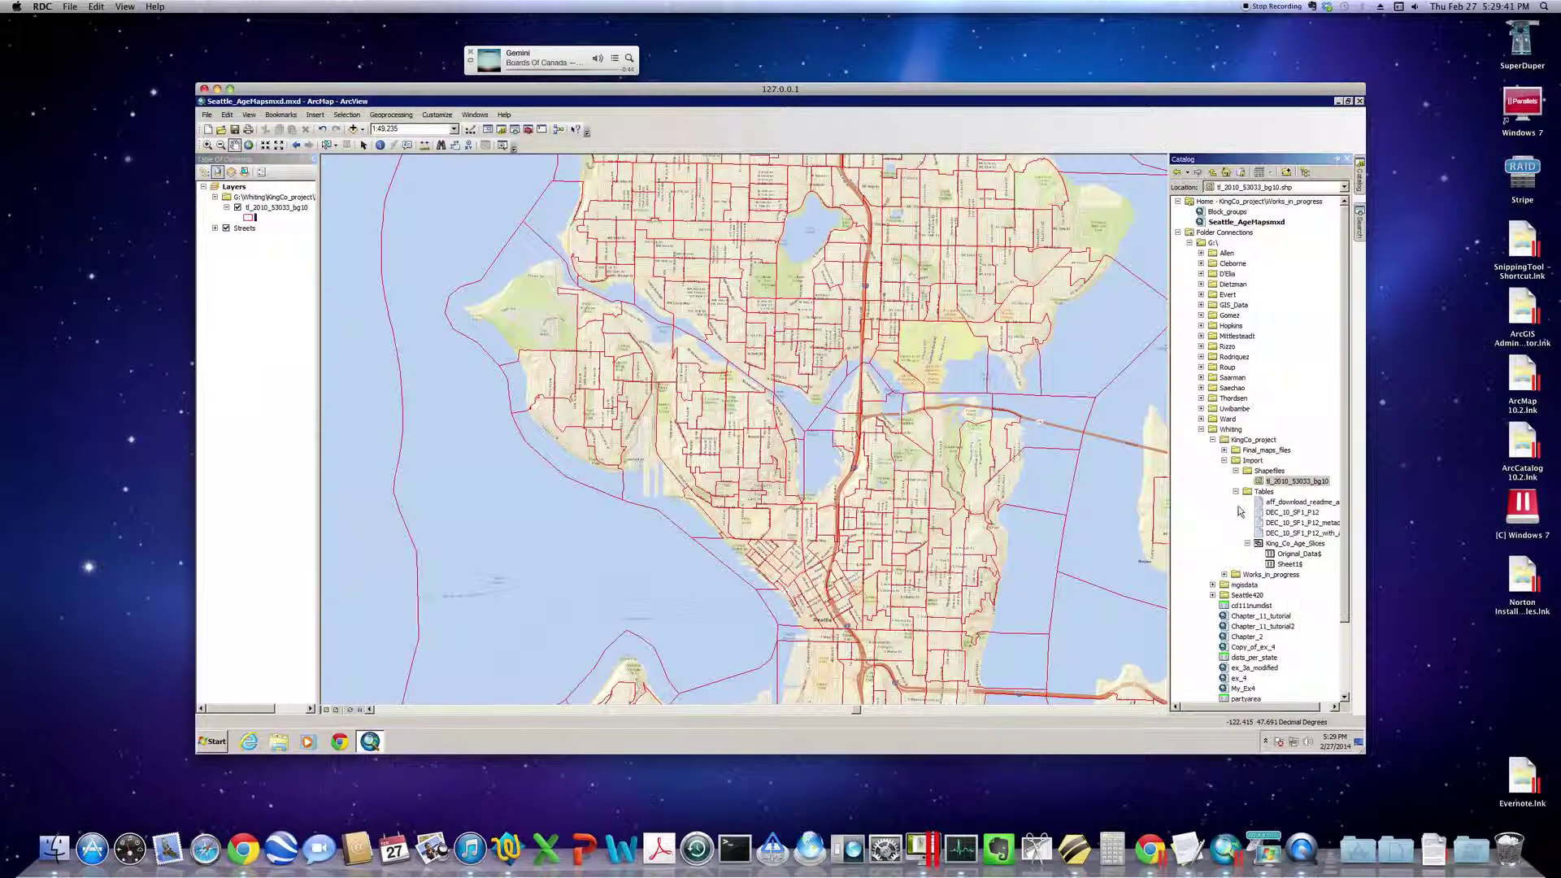
click(1212, 440)
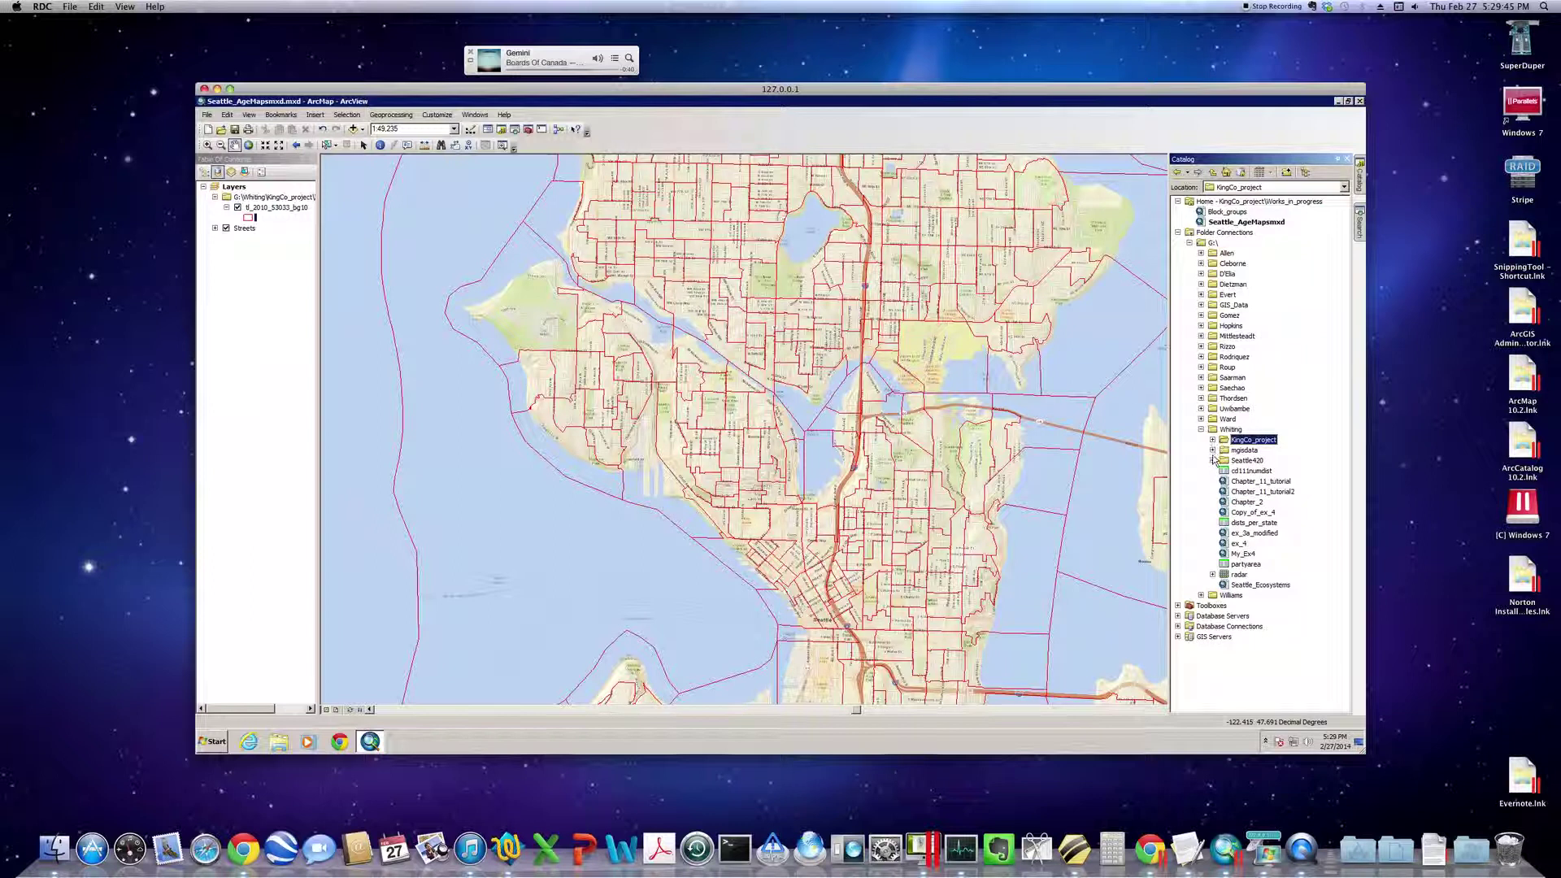
click(1212, 460)
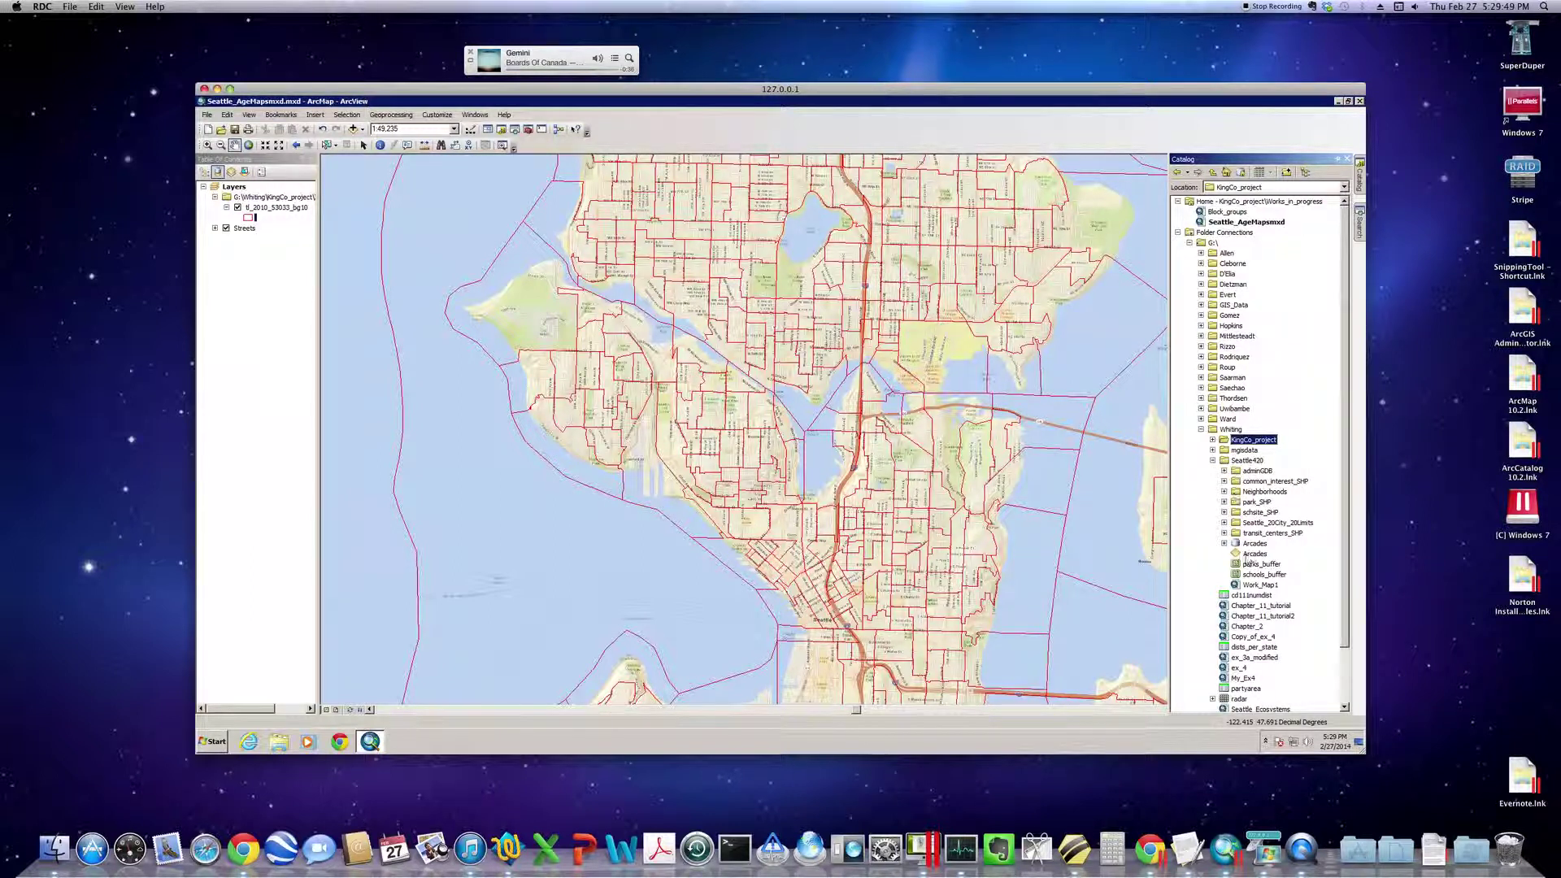
click(1224, 523)
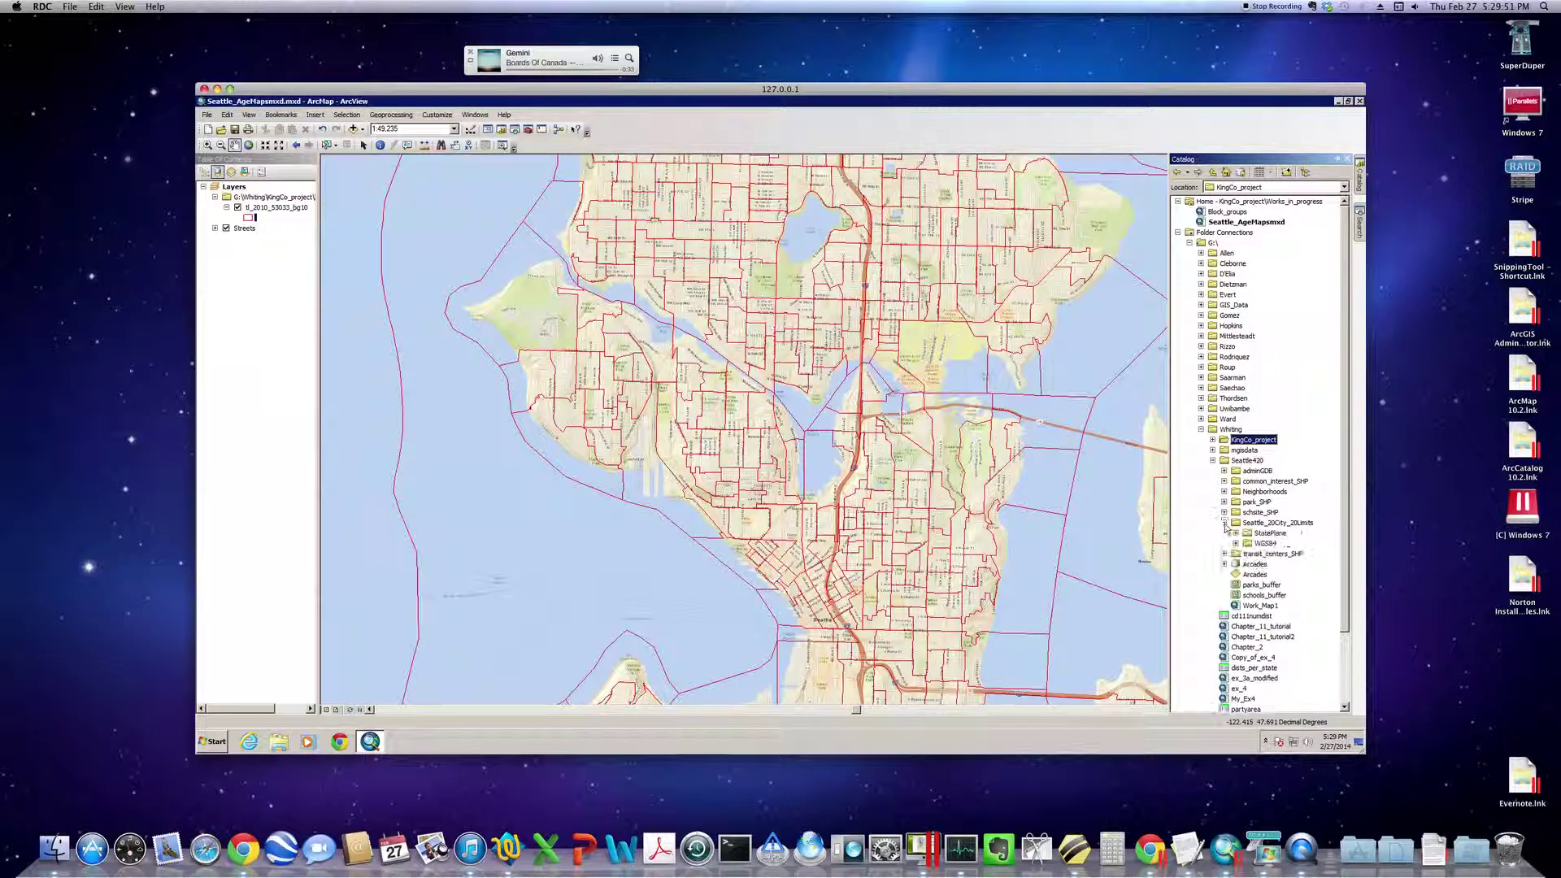
click(1236, 533)
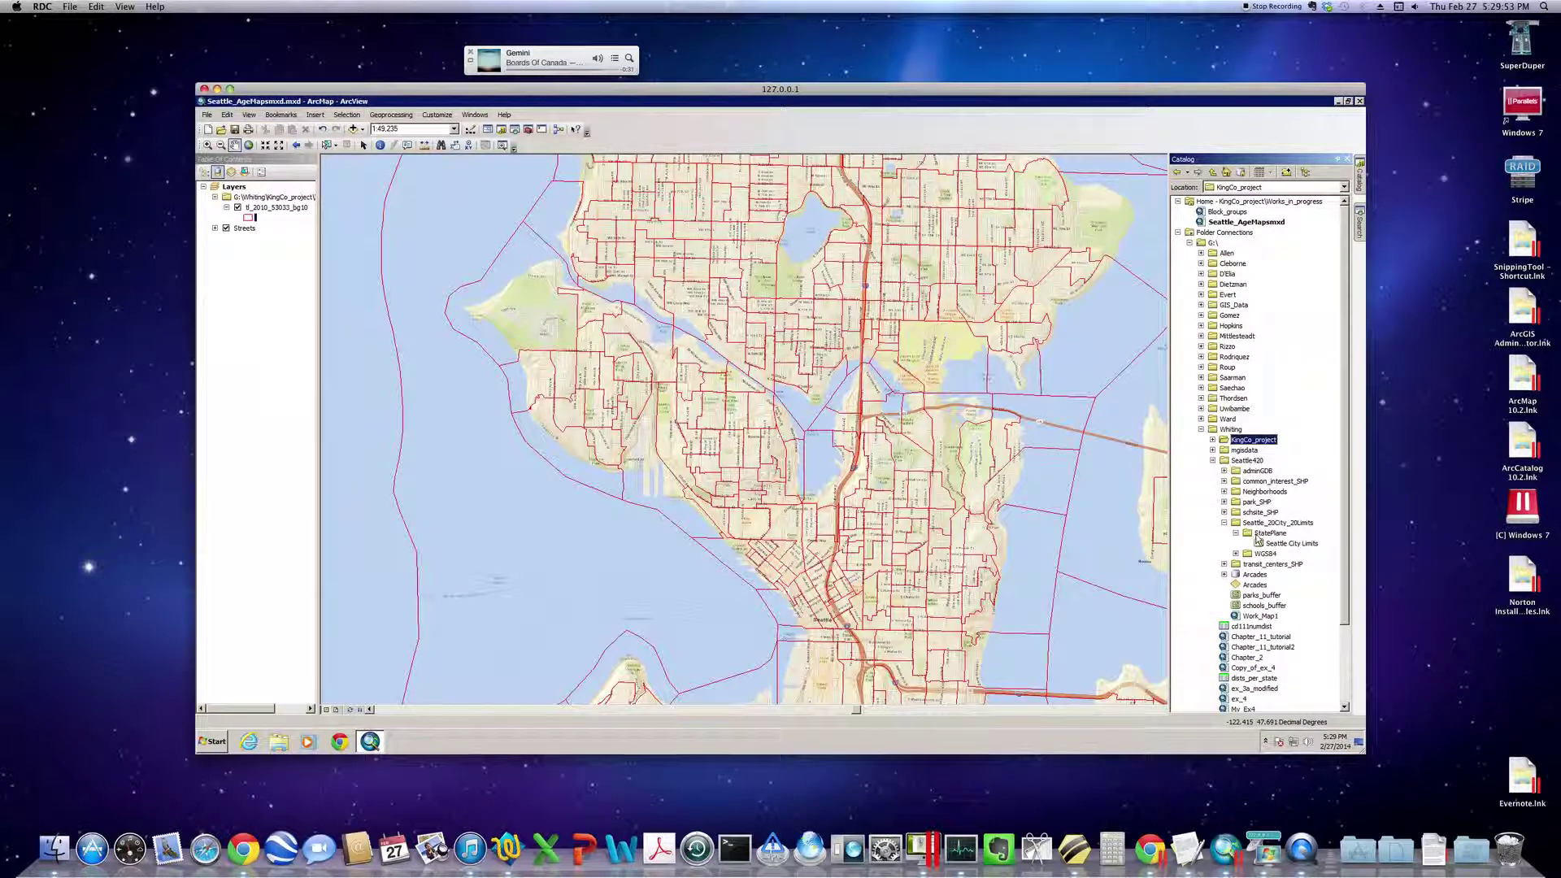
click(1260, 544)
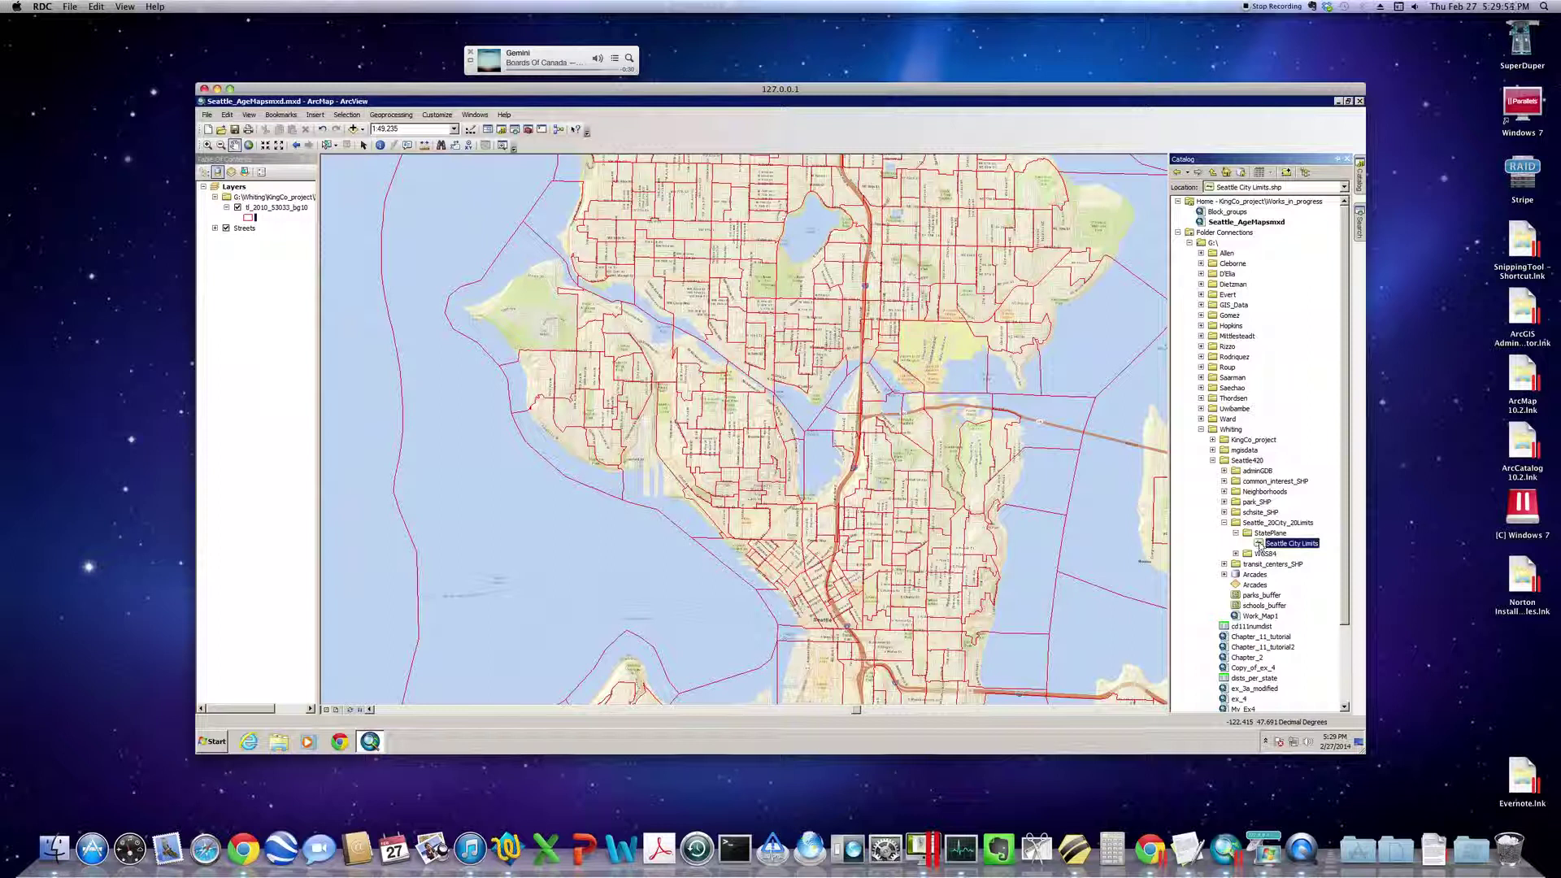
drag(1260, 544, 1066, 521)
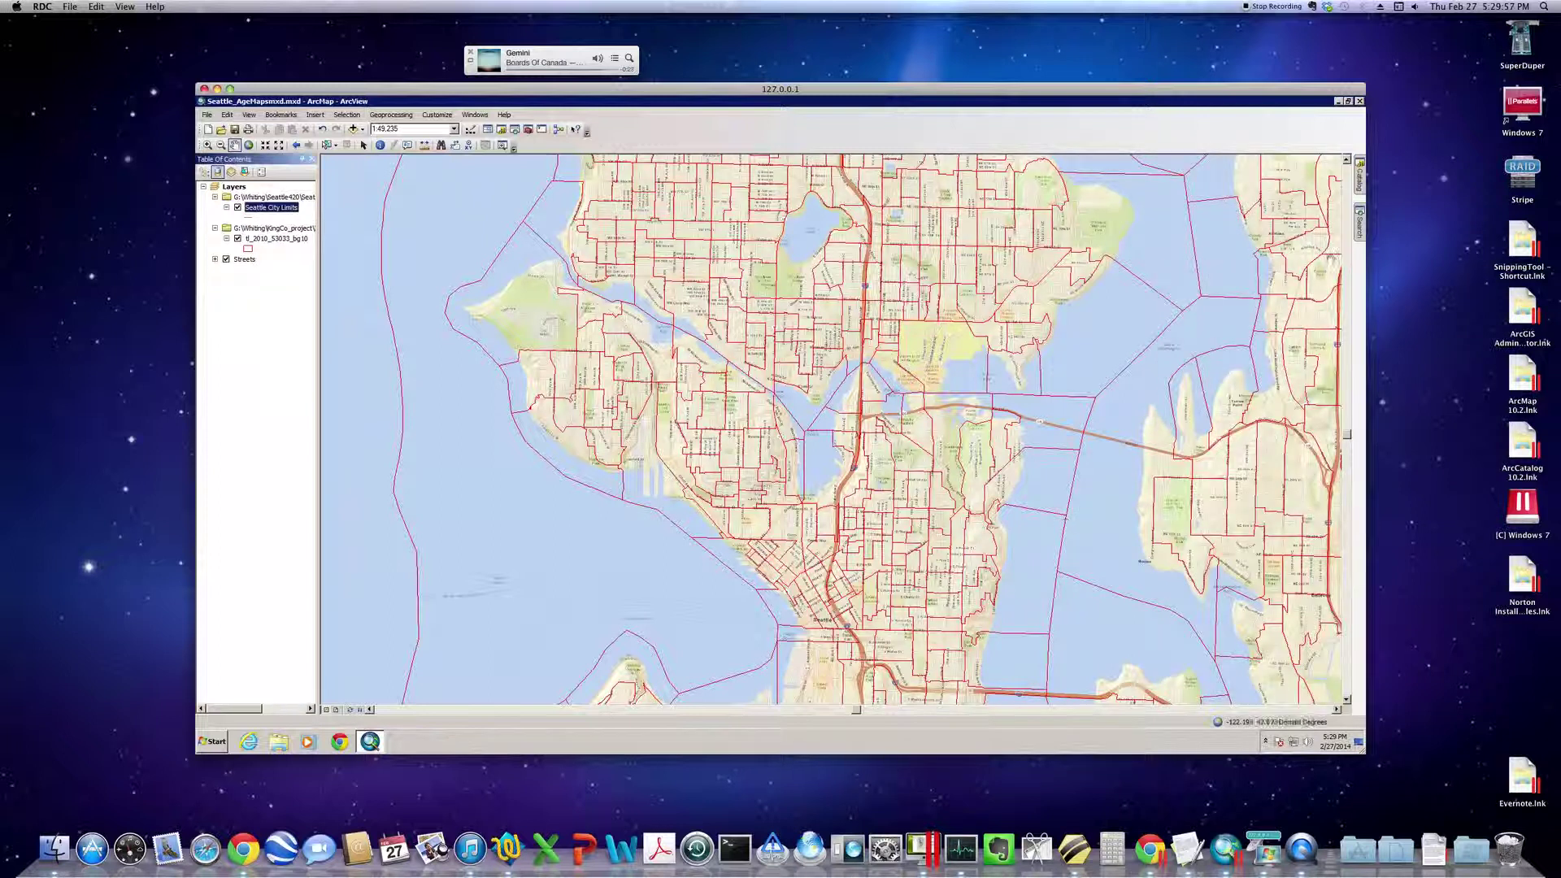
Zoom out in fixed steps until the map scale reads 1:80,000.
click(279, 146)
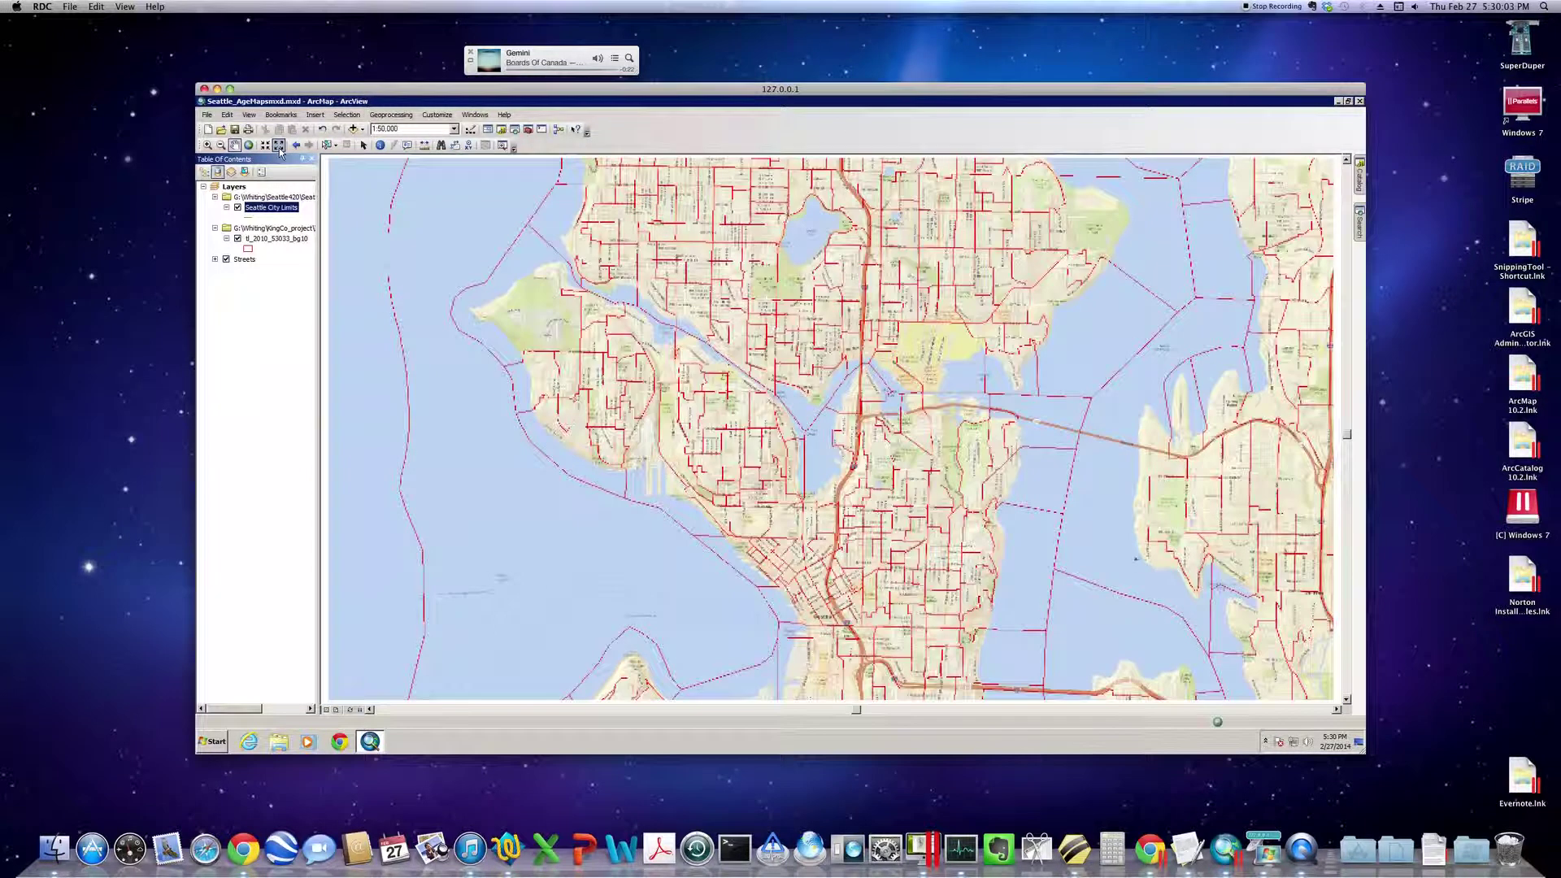
click(279, 147)
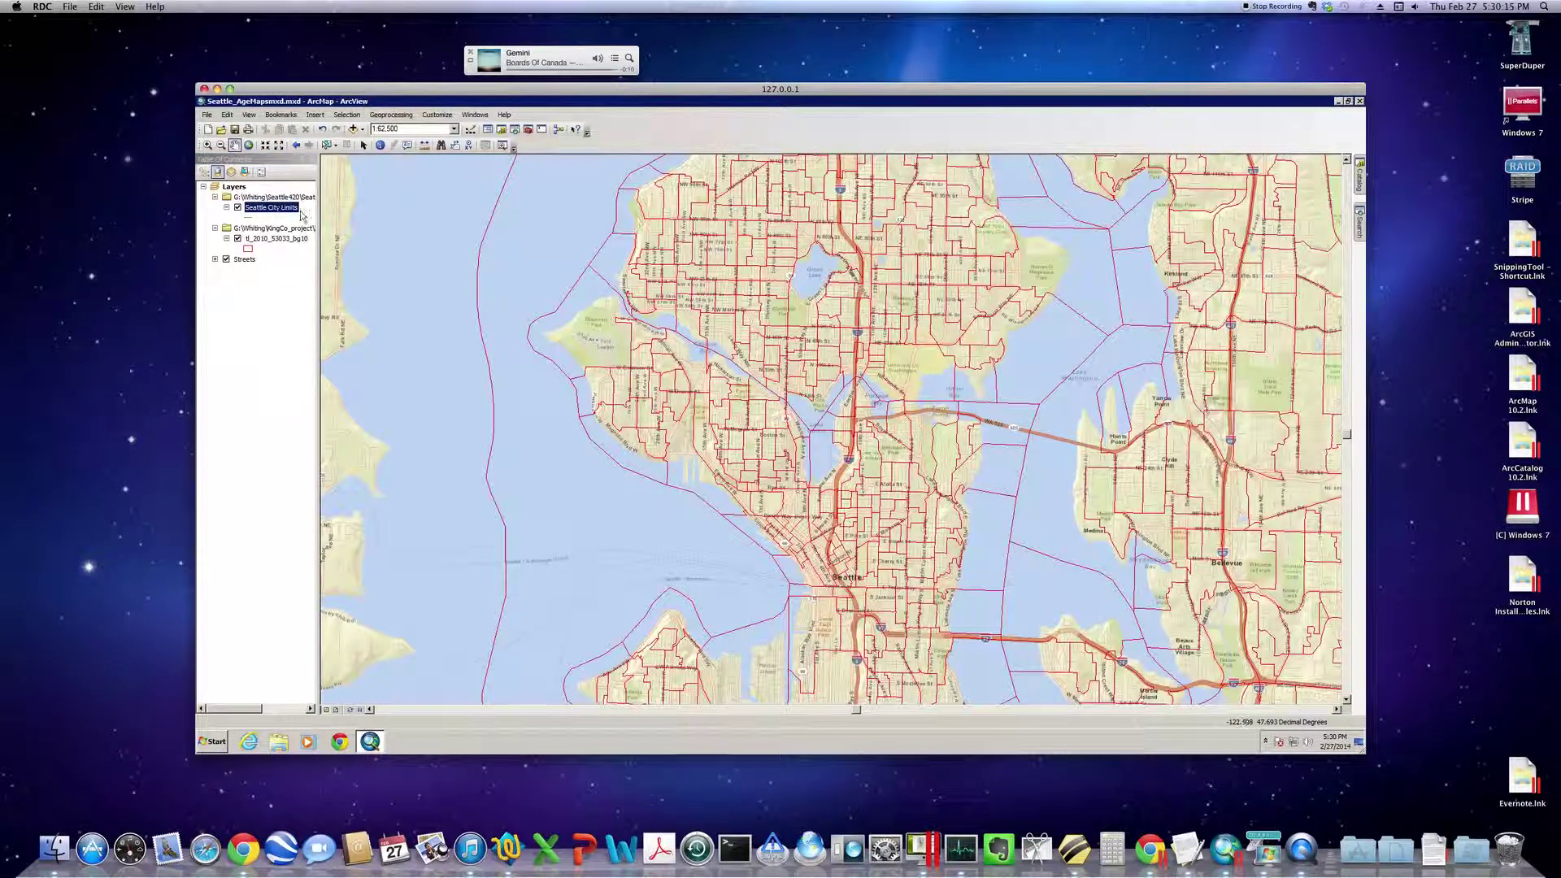
click(278, 145)
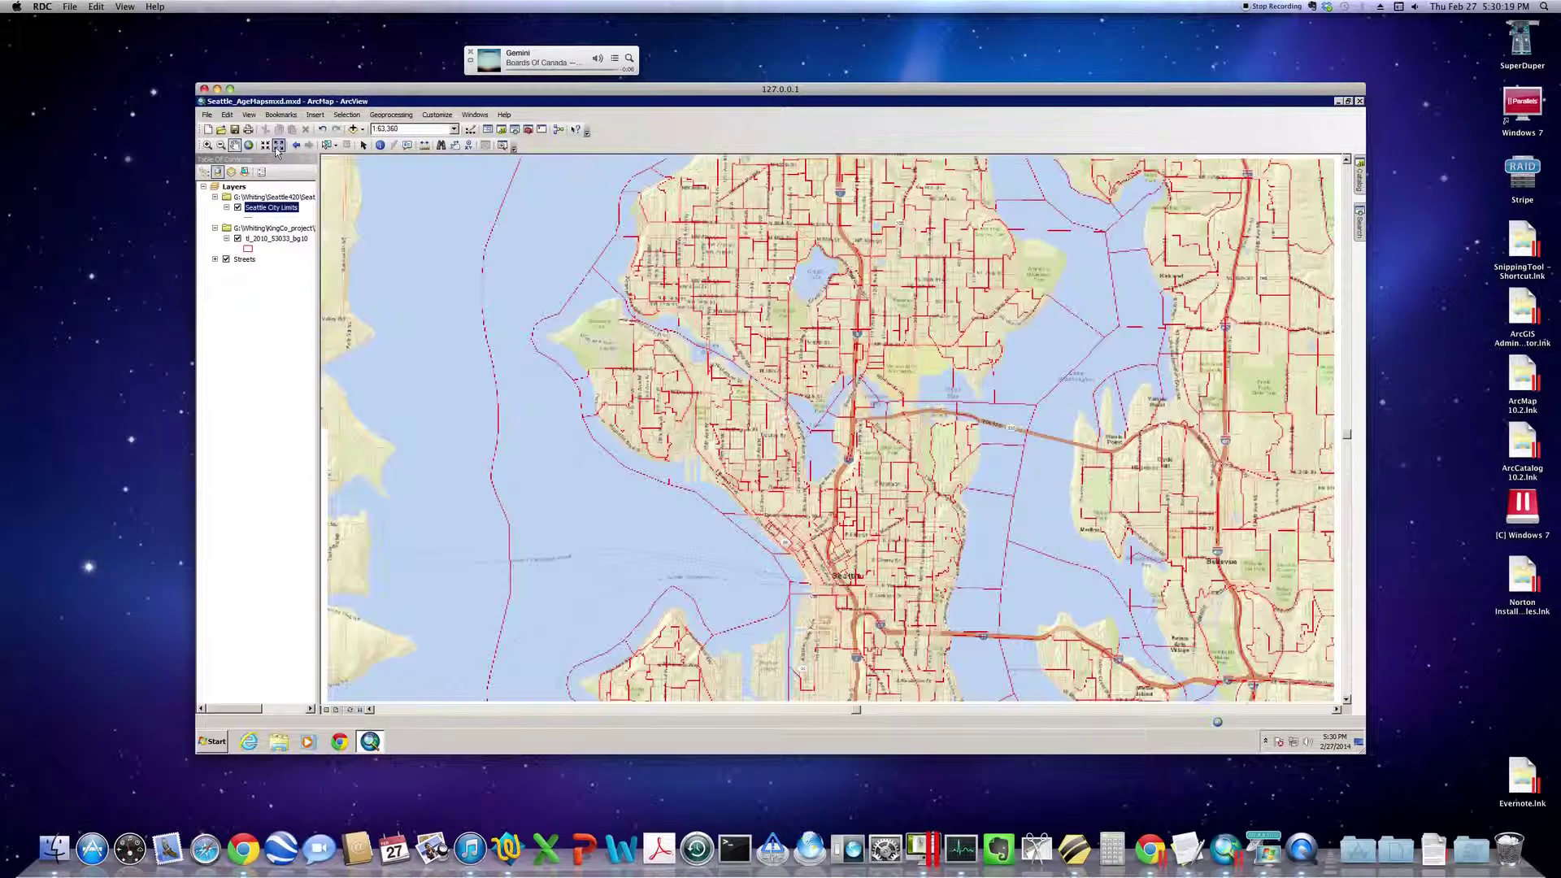
click(278, 145)
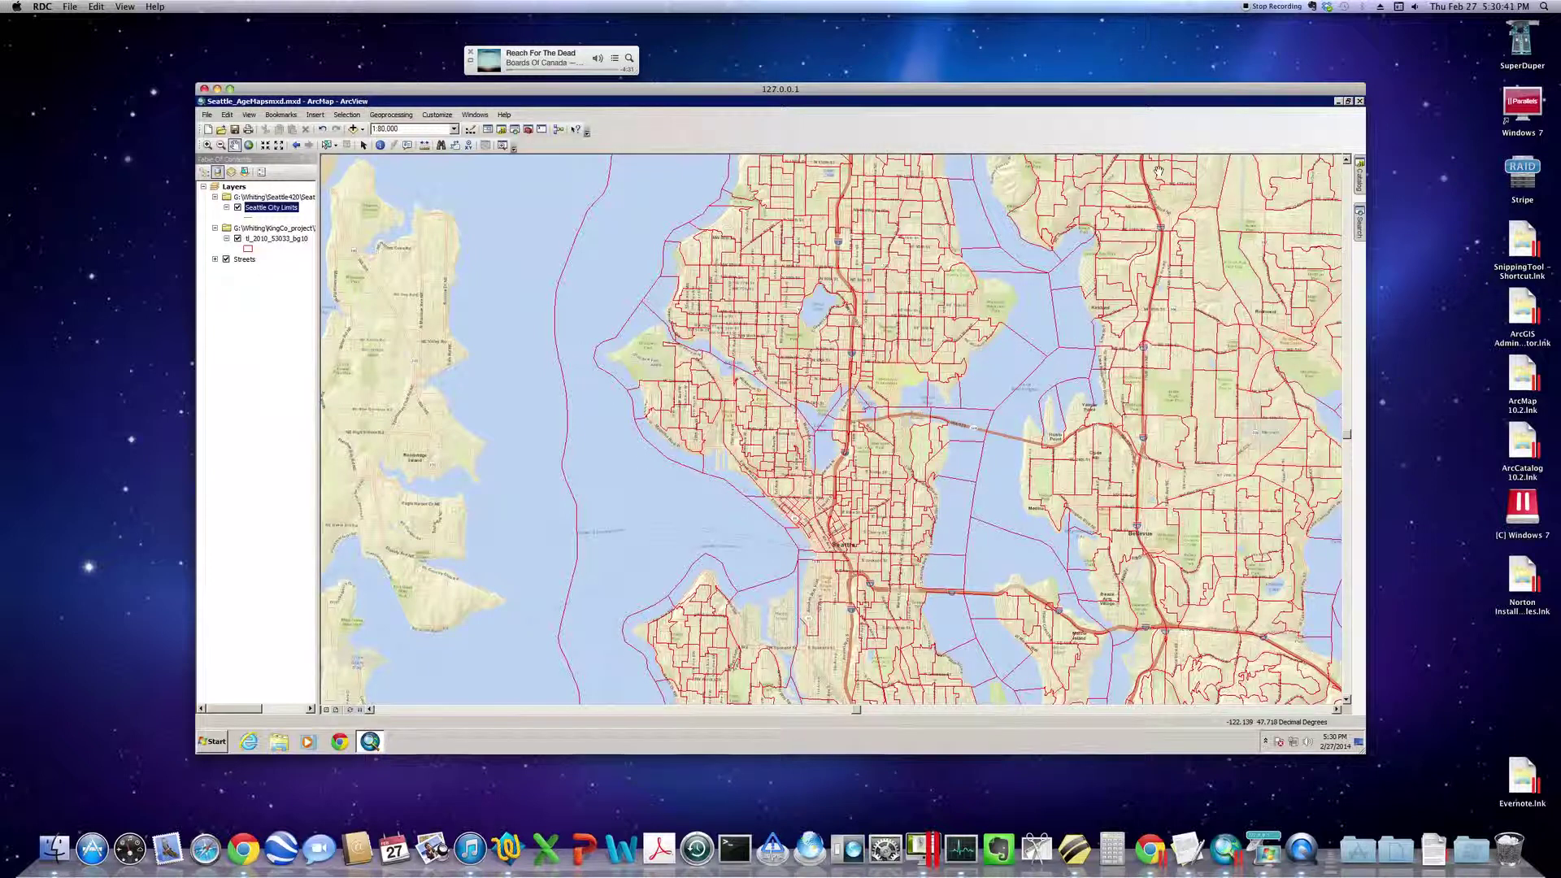
Add the Sheet1$ table from KingCo_project > Import > Tables to the map.
mouse_move(1359, 185)
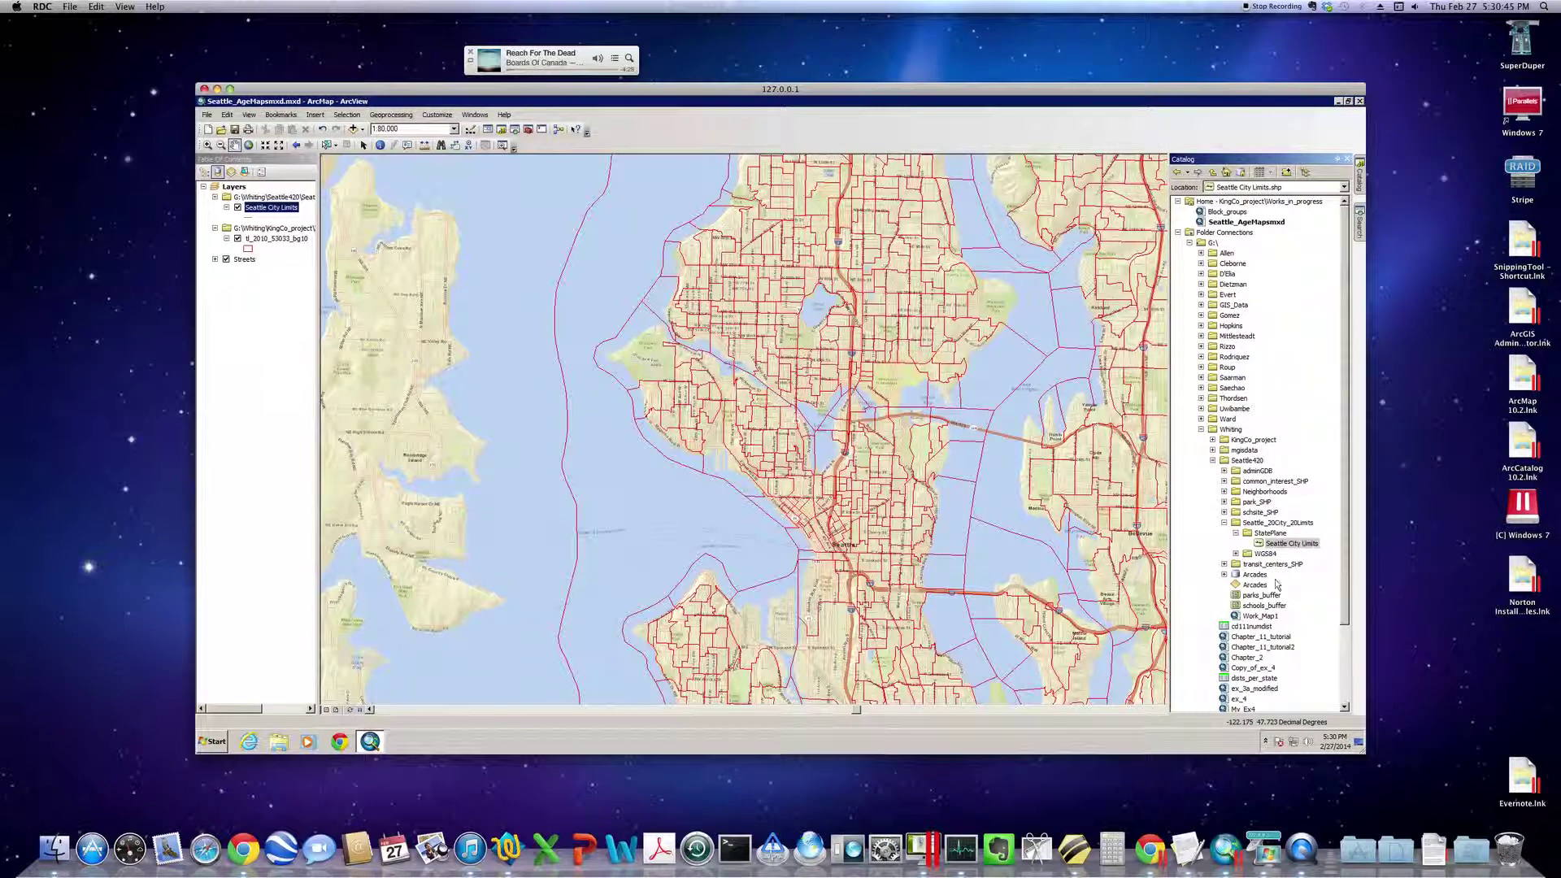
click(1212, 460)
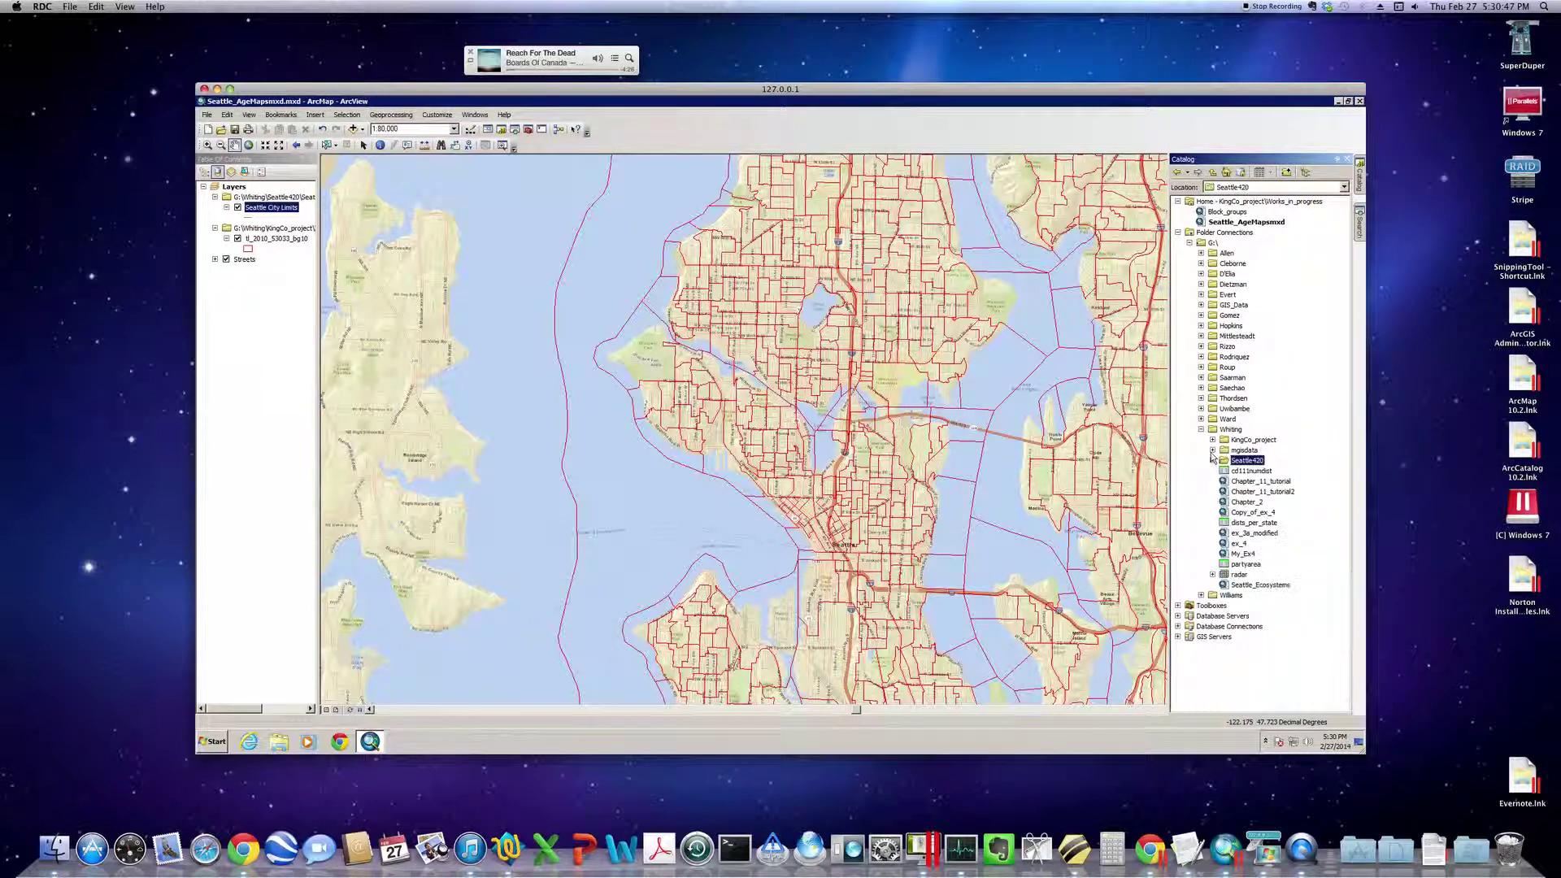
click(1212, 440)
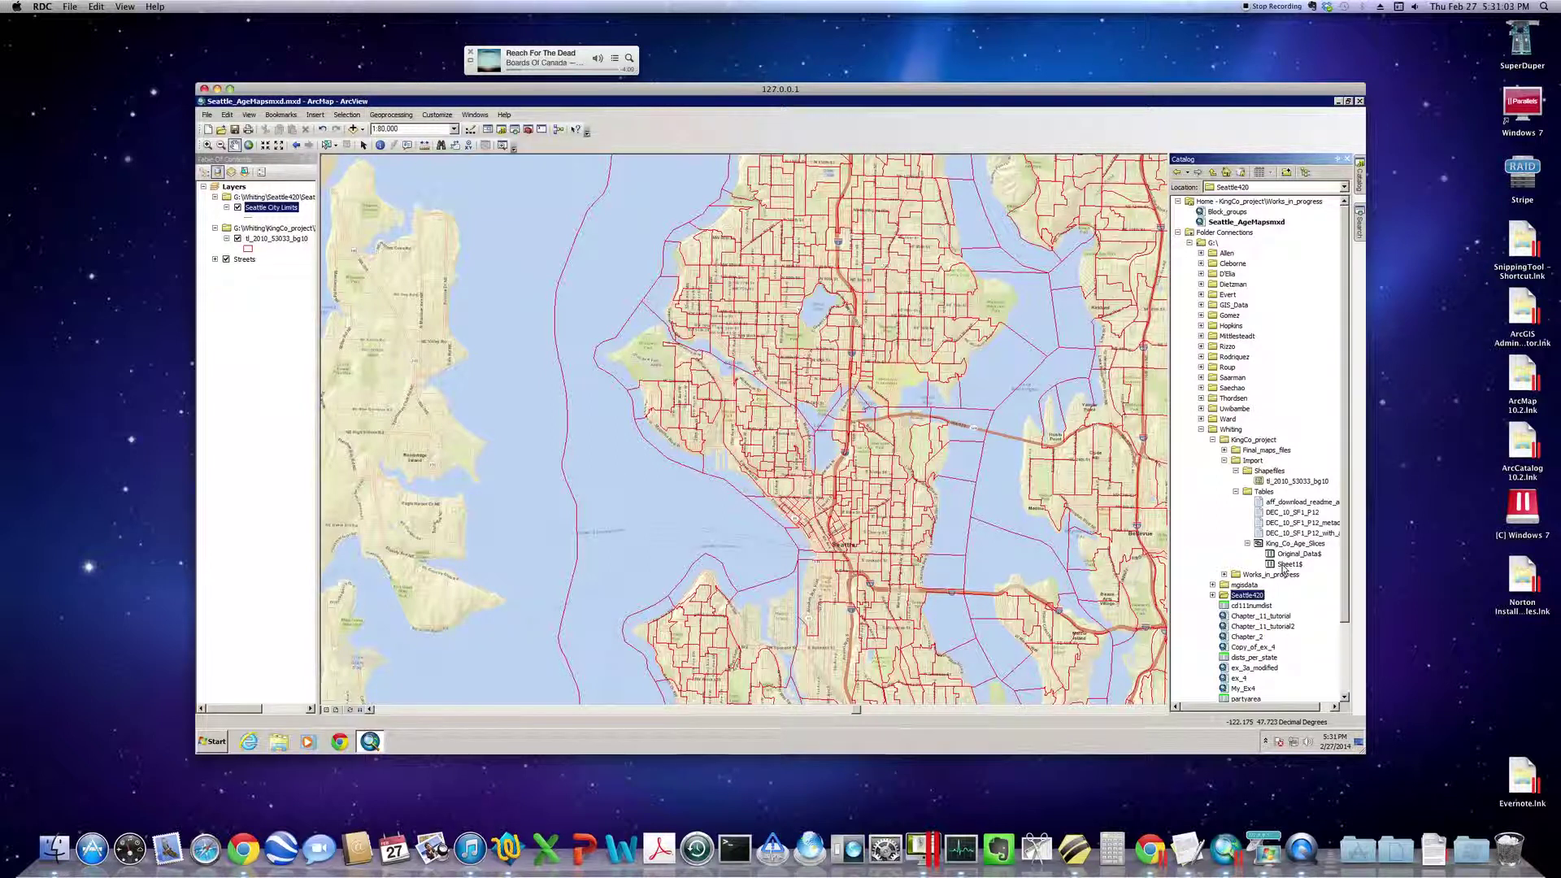
click(1283, 567)
drag(1271, 568, 950, 512)
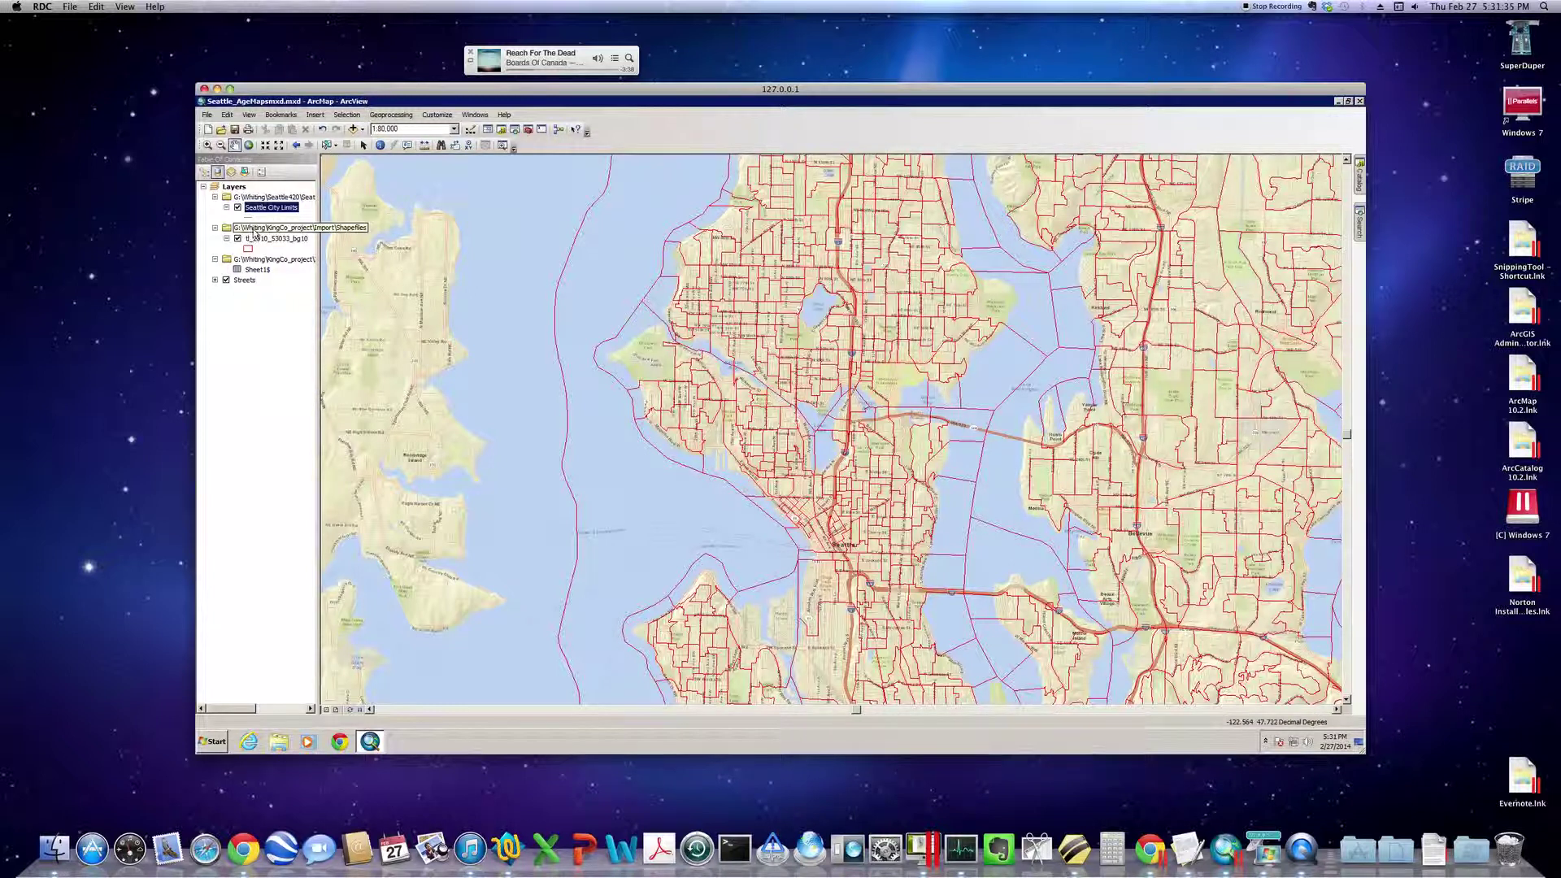
Open the tl_2010_53033_bg10 attribute table and move it lower over the map.
right_click(254, 230)
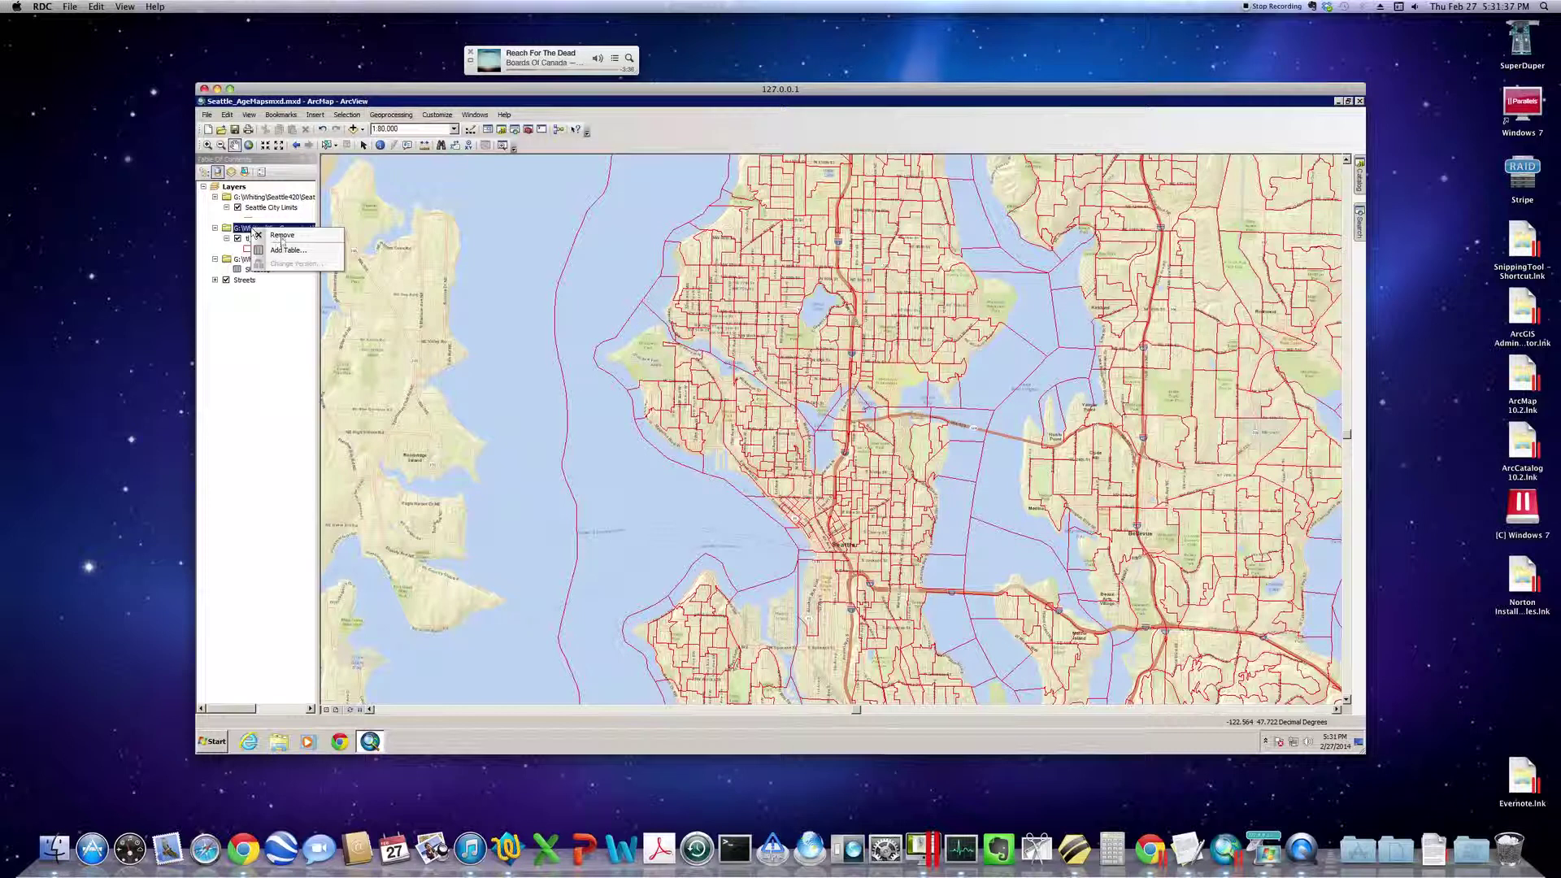
key(Escape)
click(277, 238)
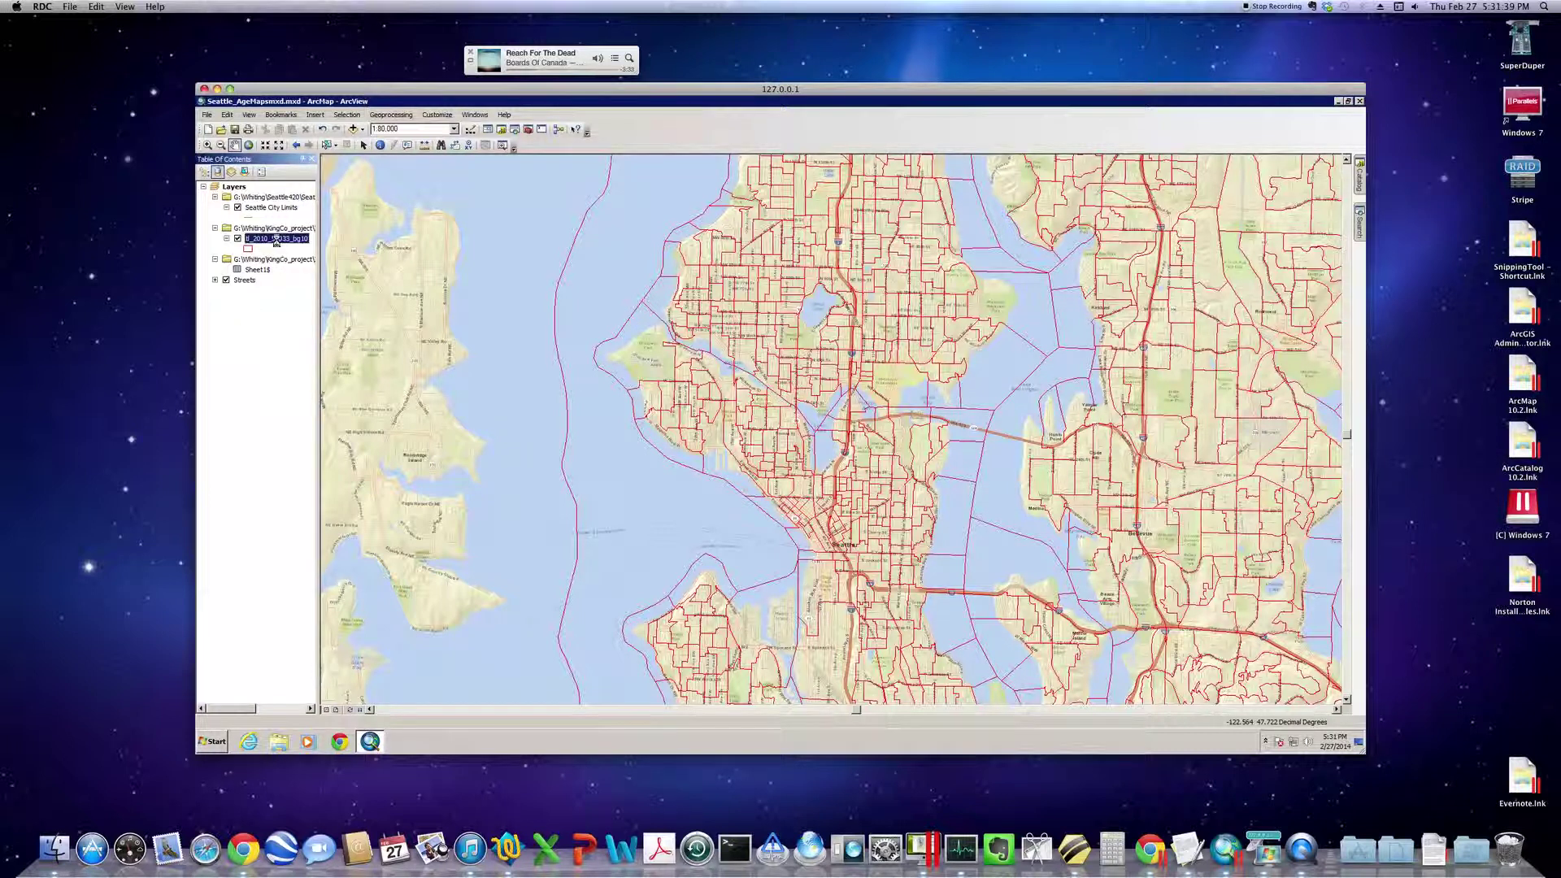
right_click(276, 240)
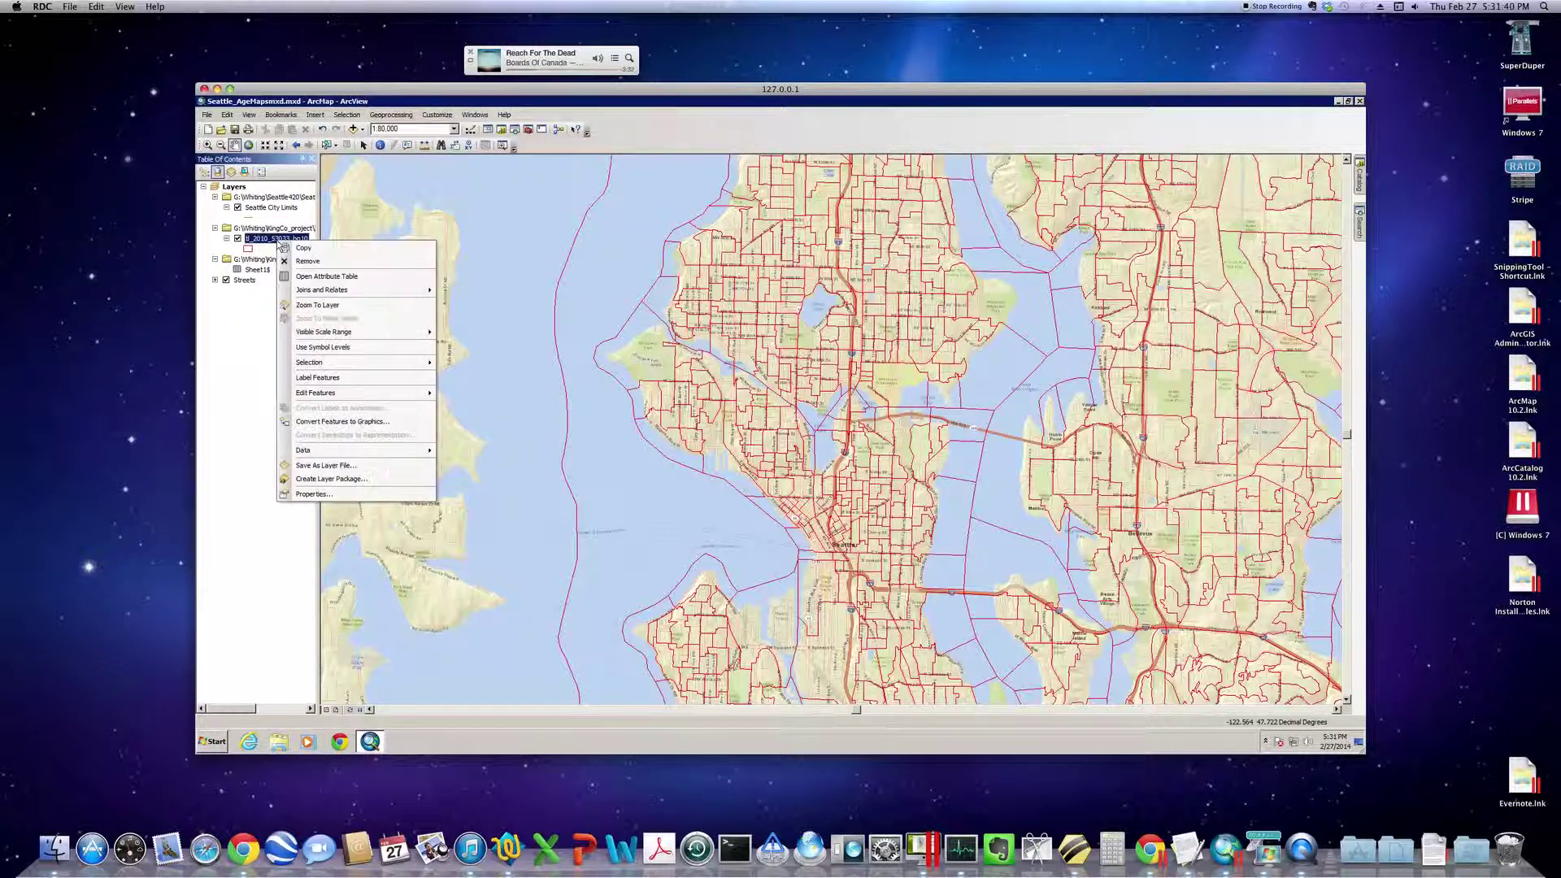
click(317, 277)
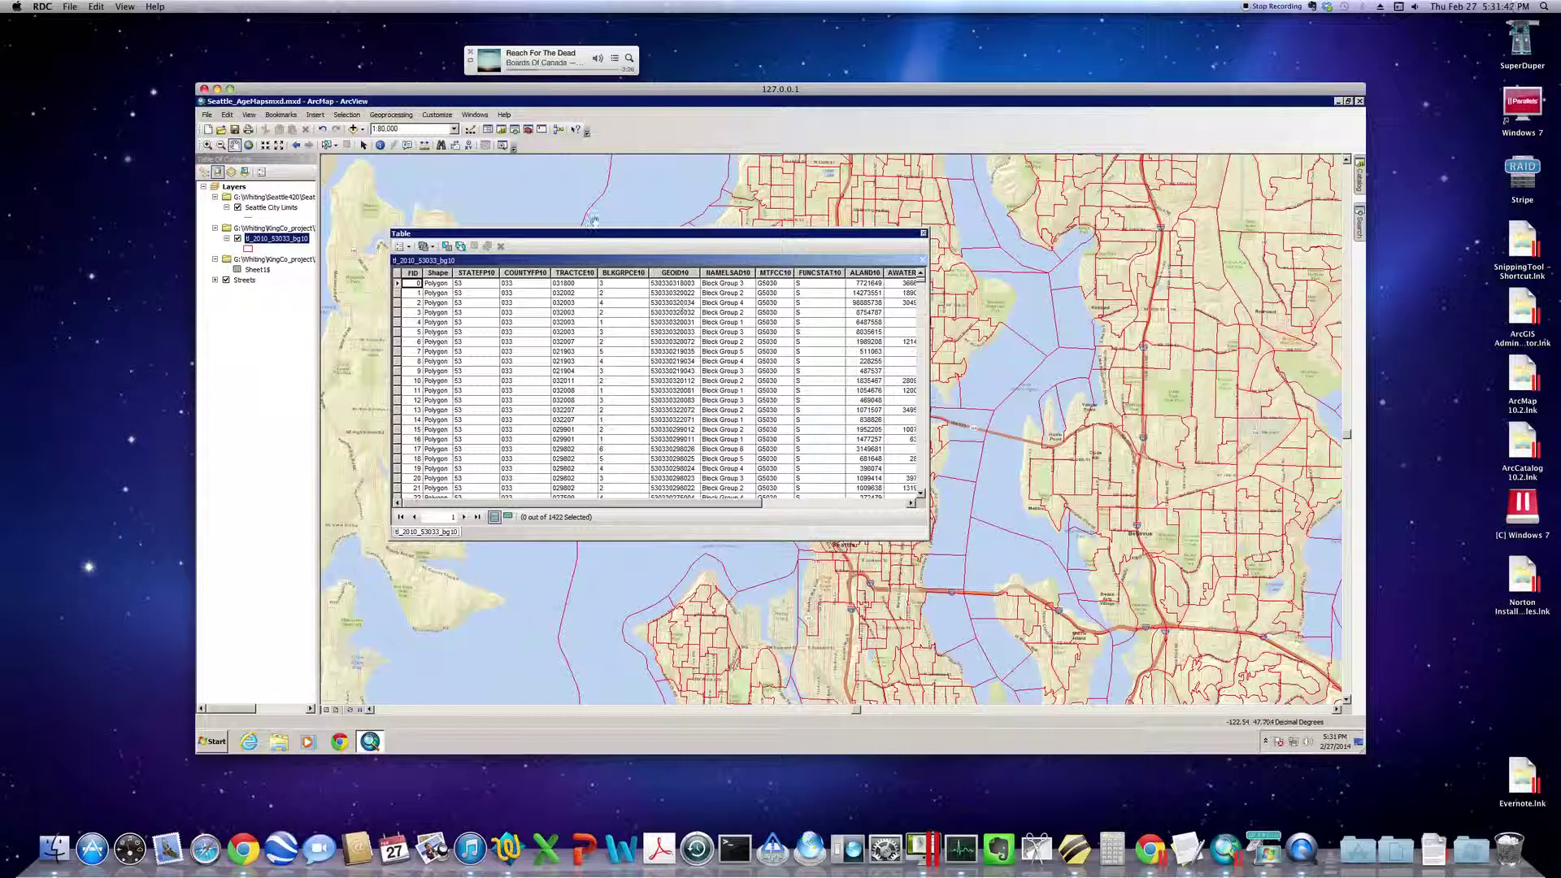
drag(598, 237, 550, 308)
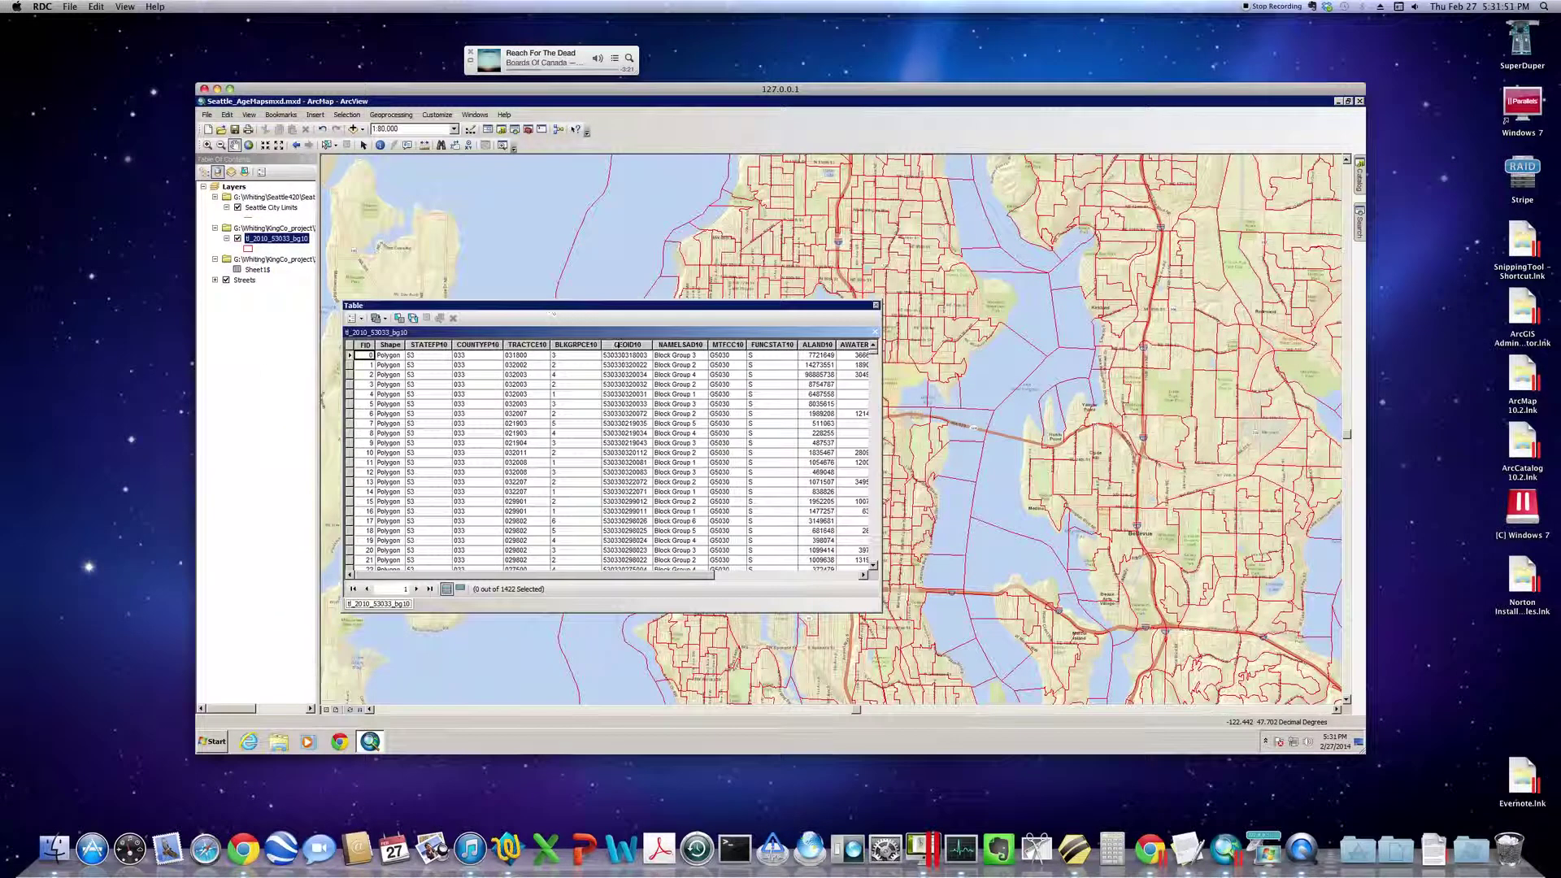
Inspect the state, county, tract, block group and GEOID10 codes in the first rows.
click(623, 356)
click(623, 366)
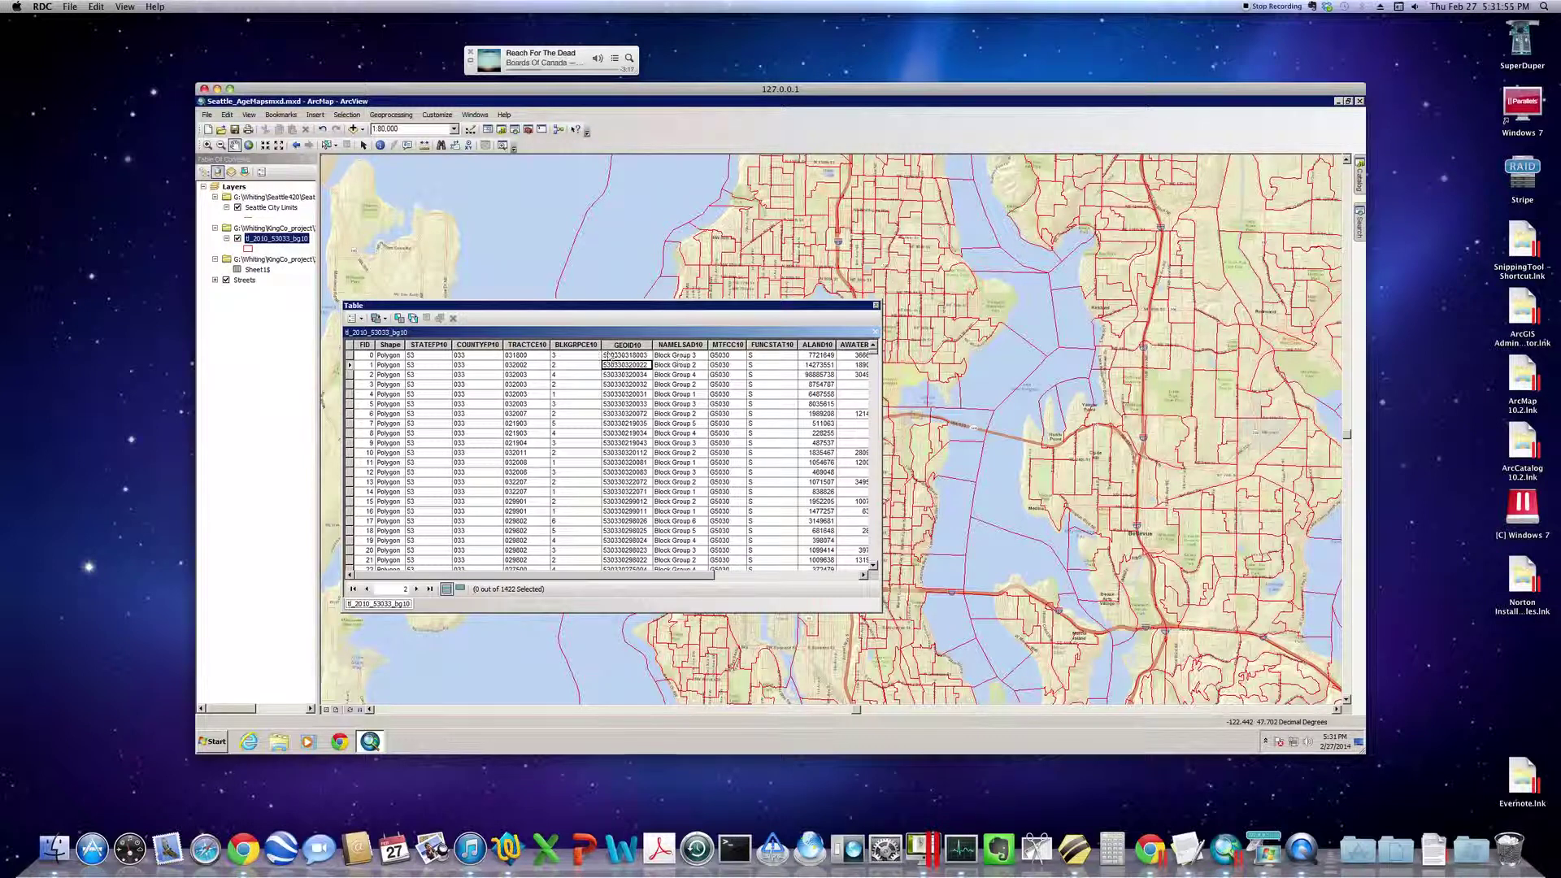
click(614, 356)
click(422, 357)
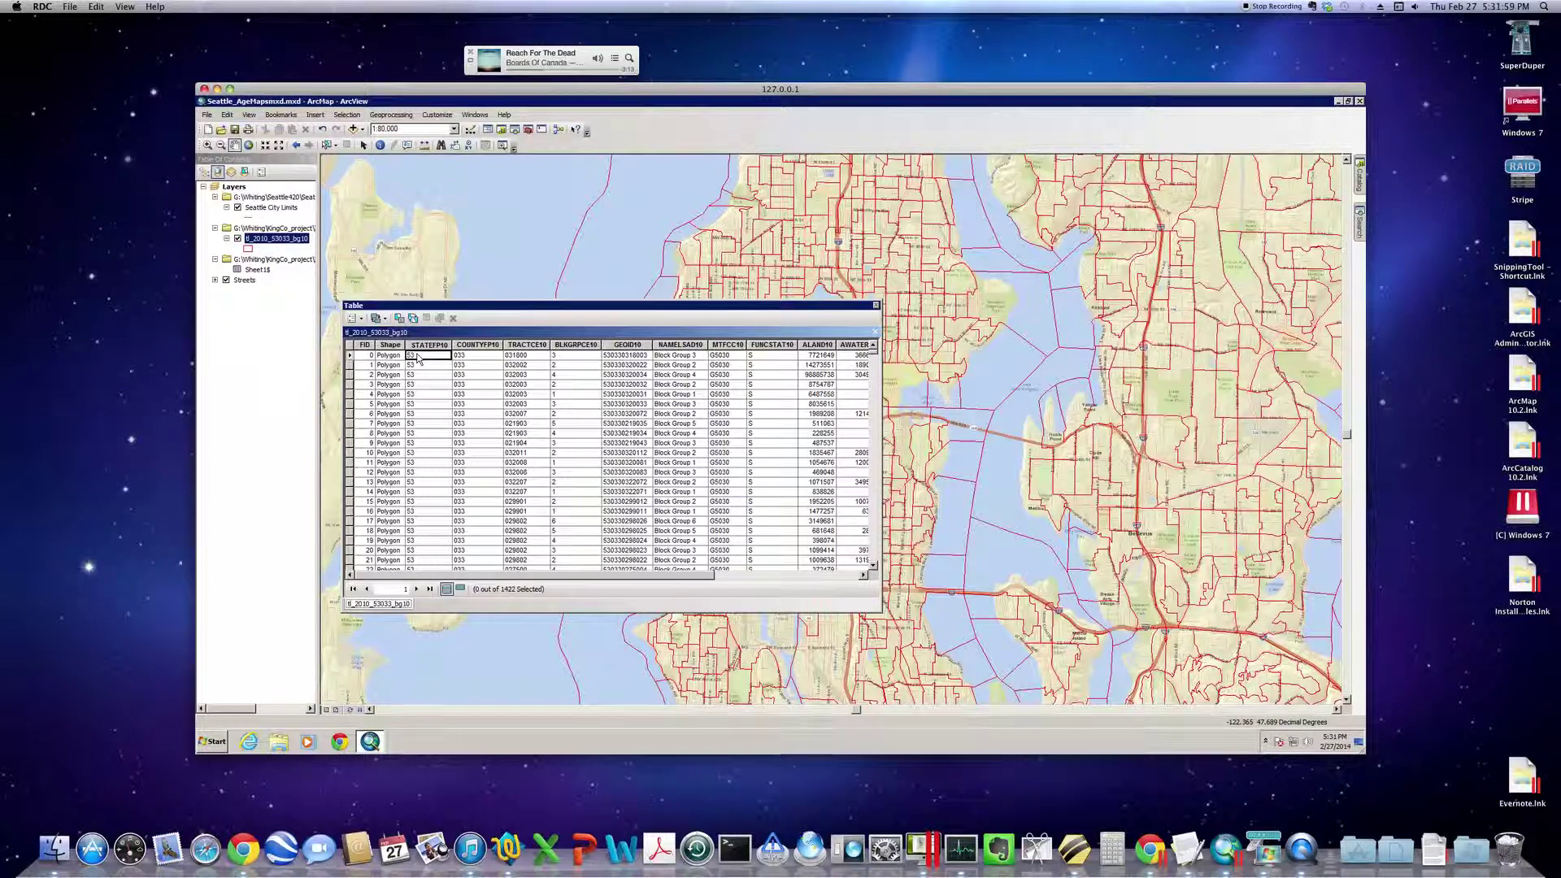
click(459, 358)
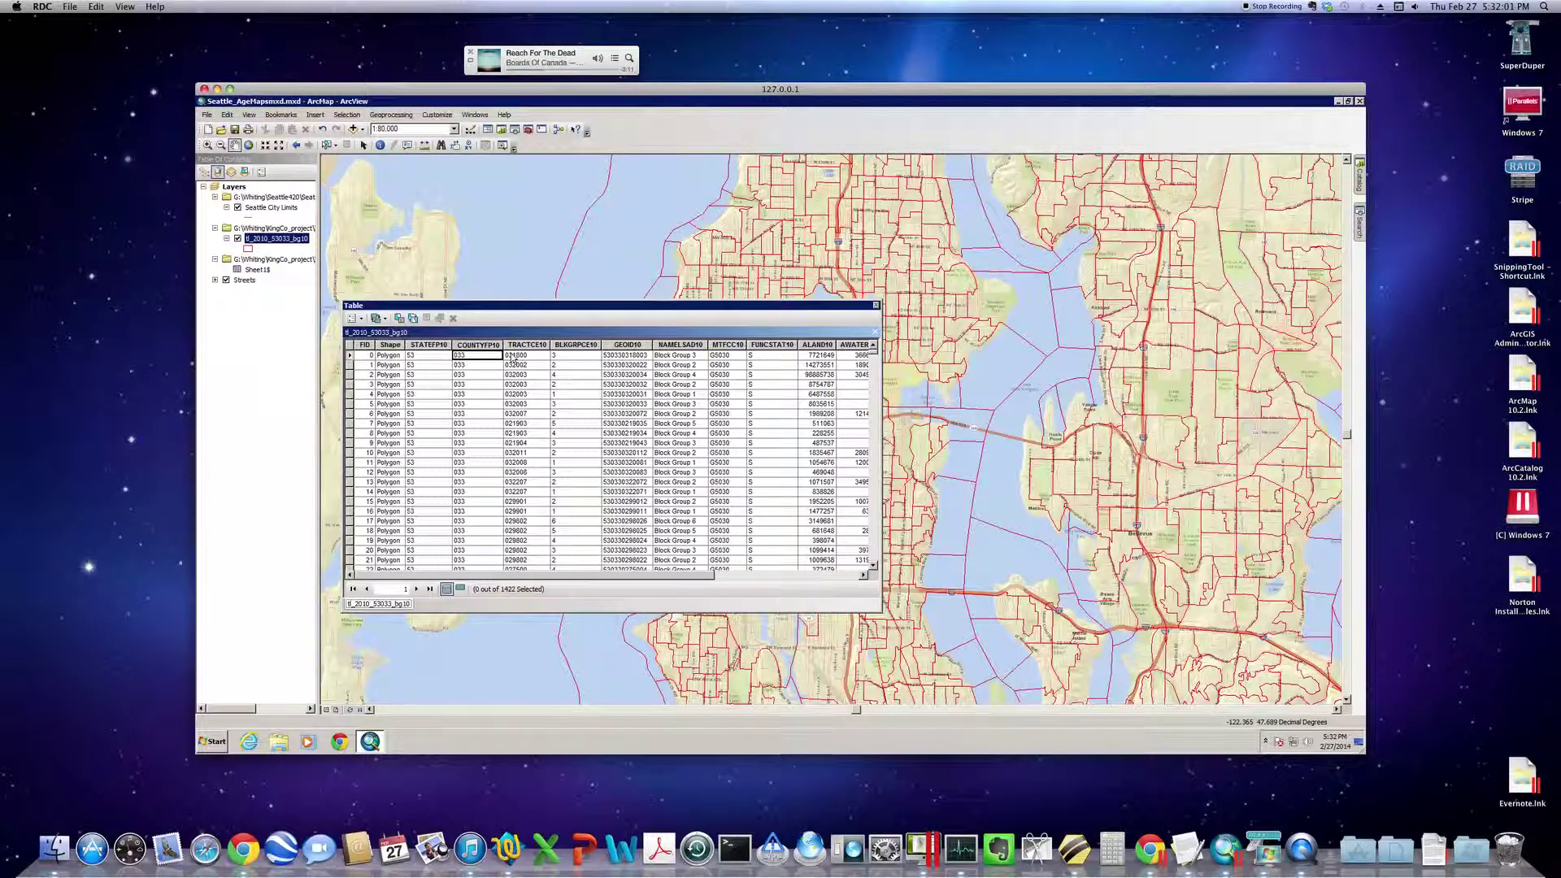
click(514, 358)
click(585, 359)
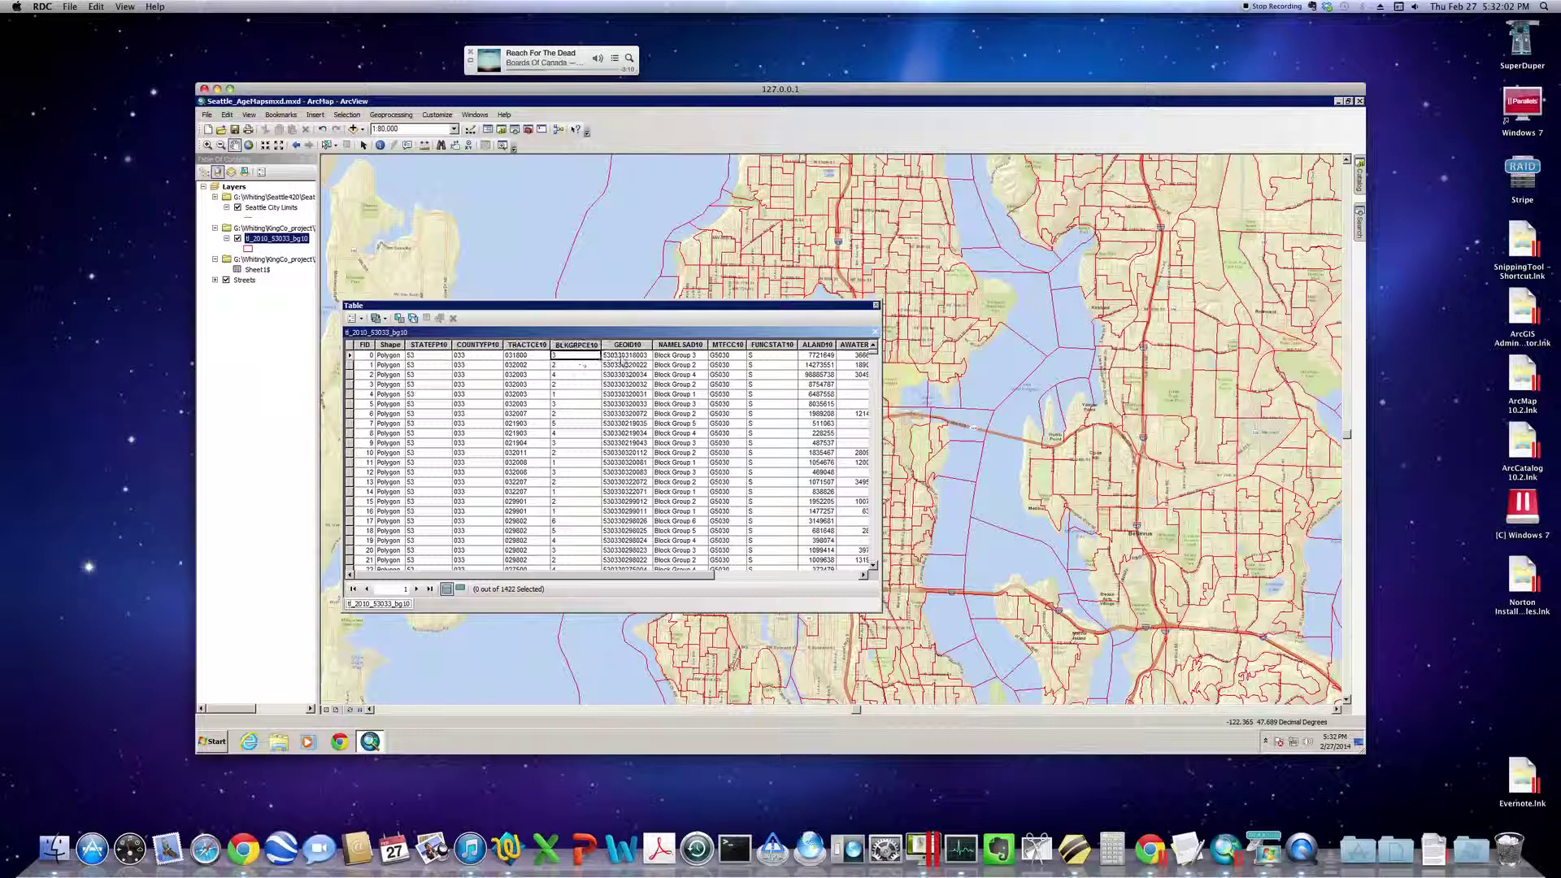
click(623, 359)
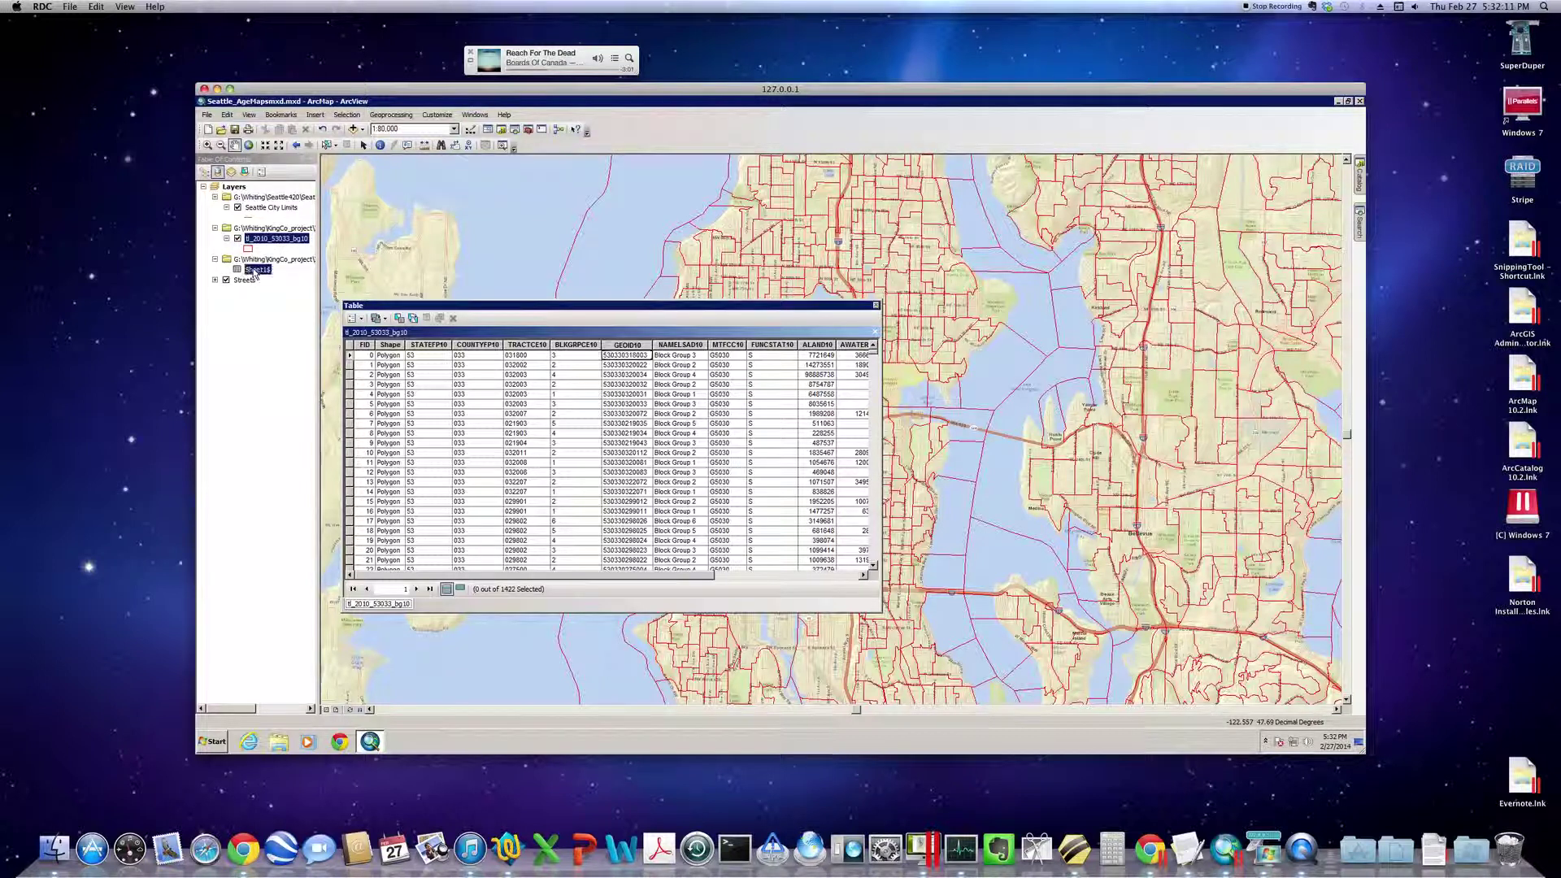
Open Sheet1$ and place it beside the block-group table in a new vertical tab group.
right_click(254, 272)
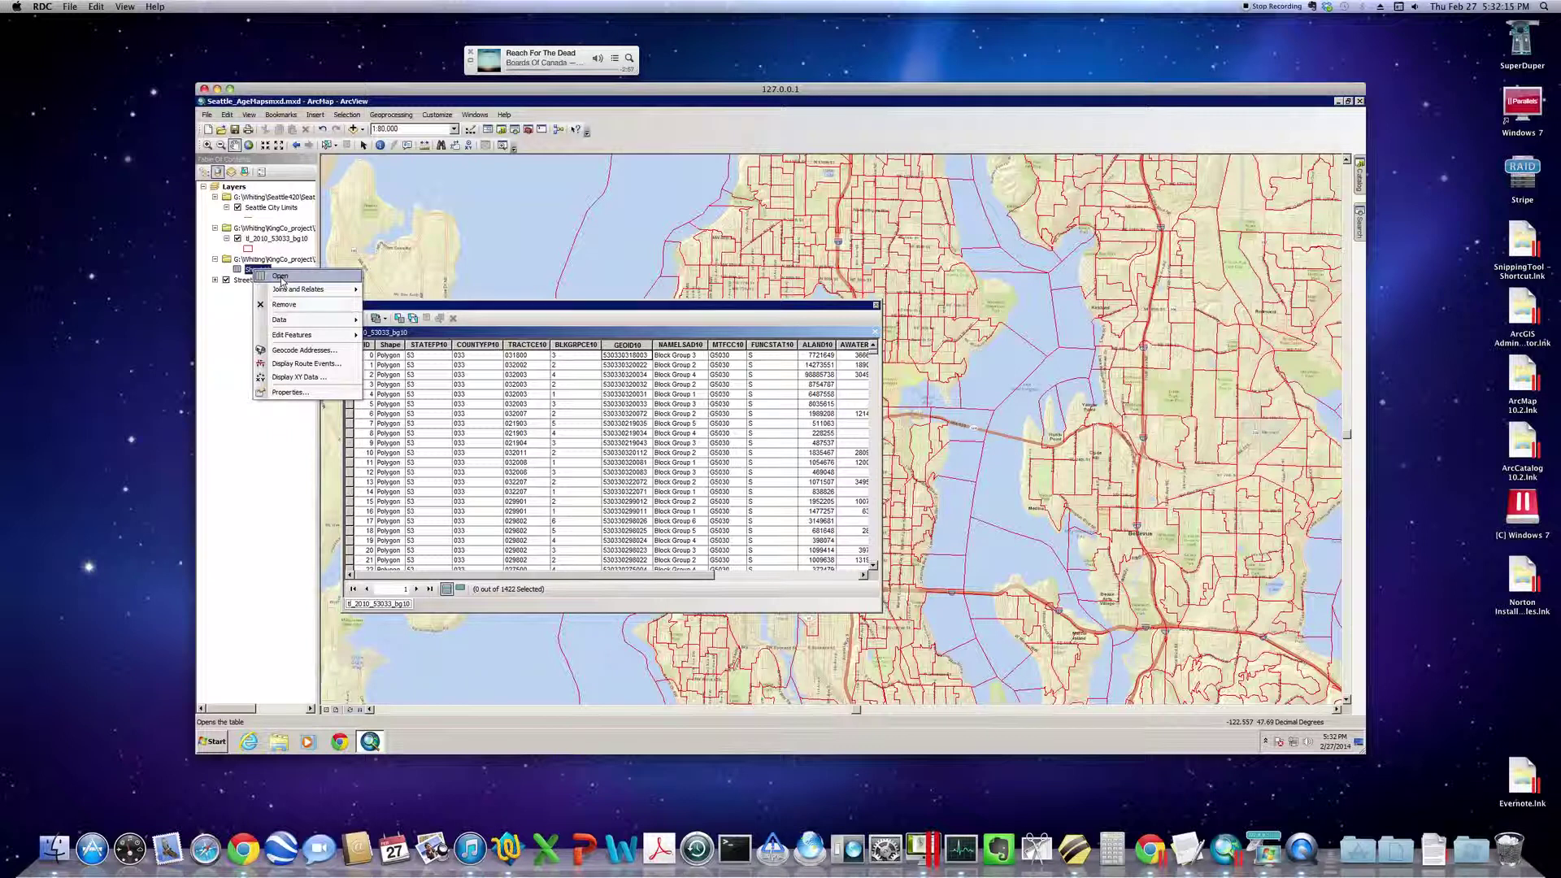
click(282, 277)
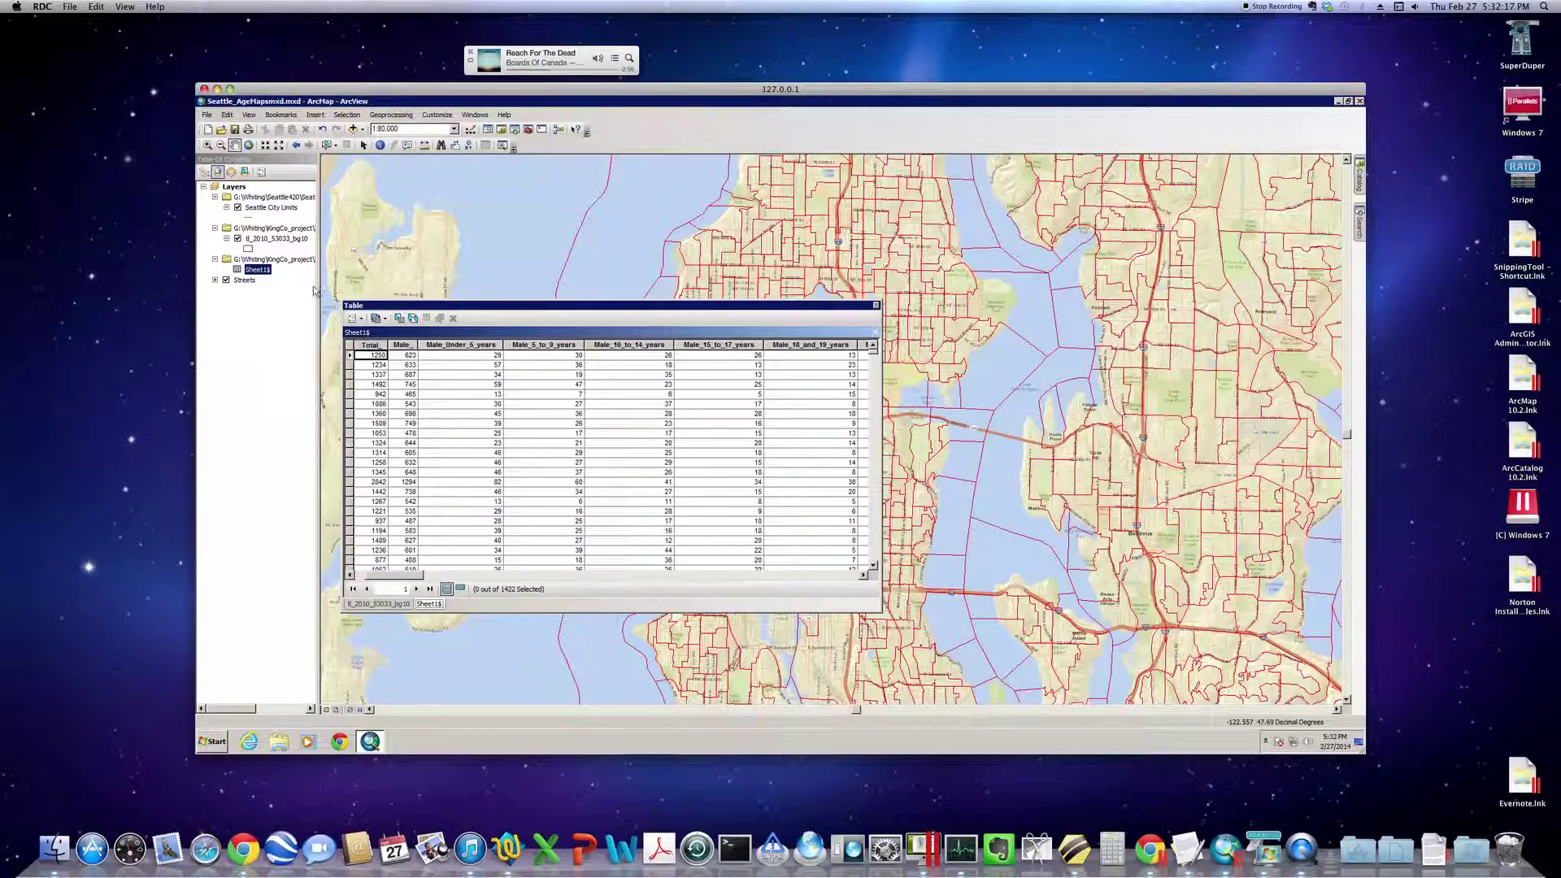
click(361, 318)
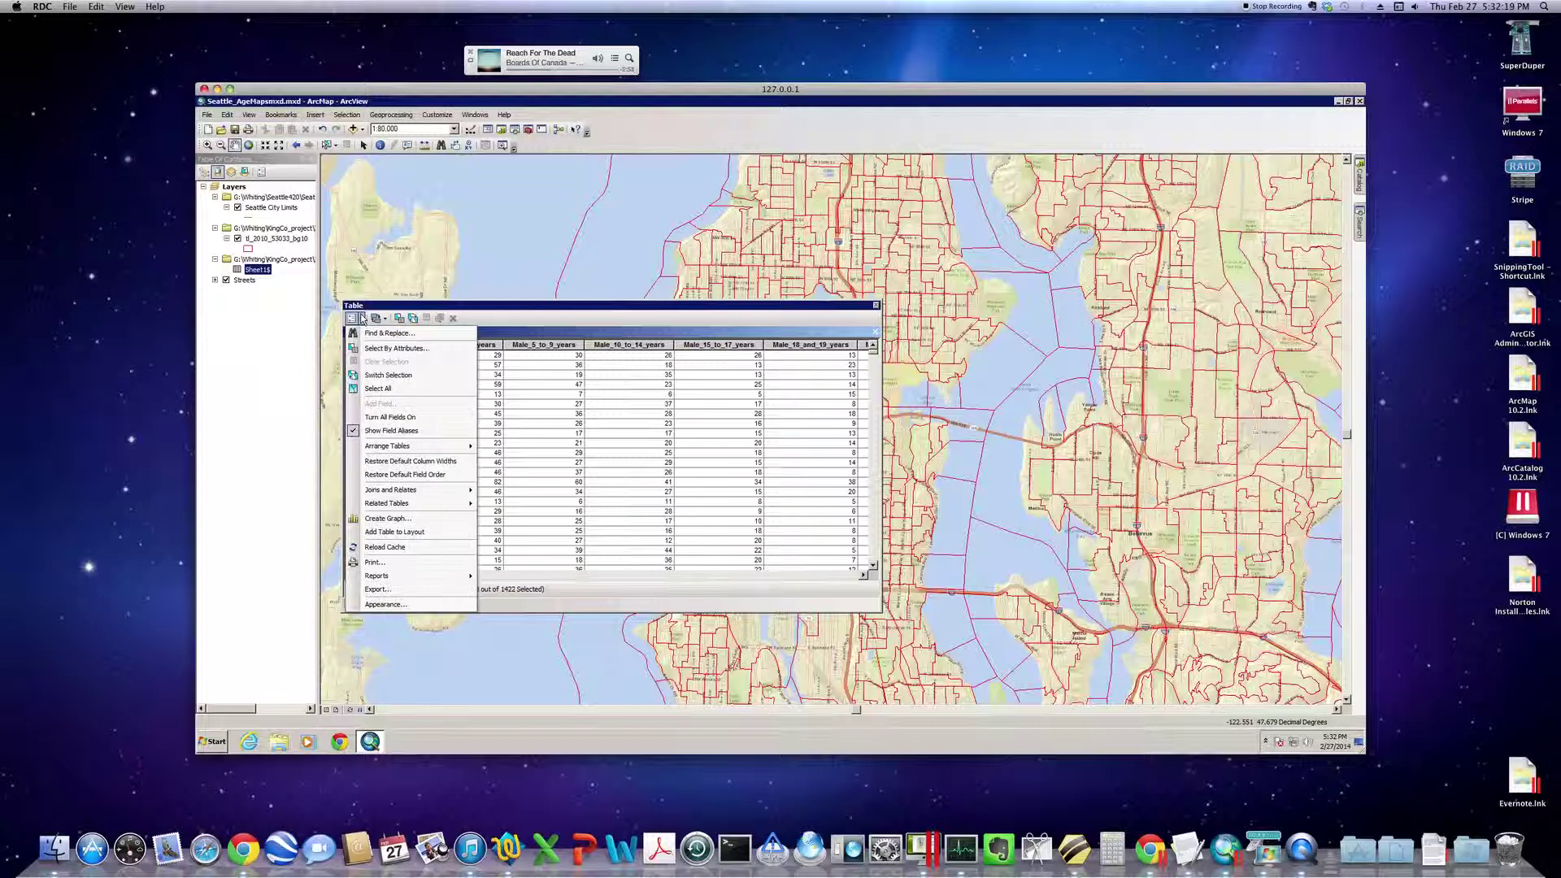
mouse_move(424, 448)
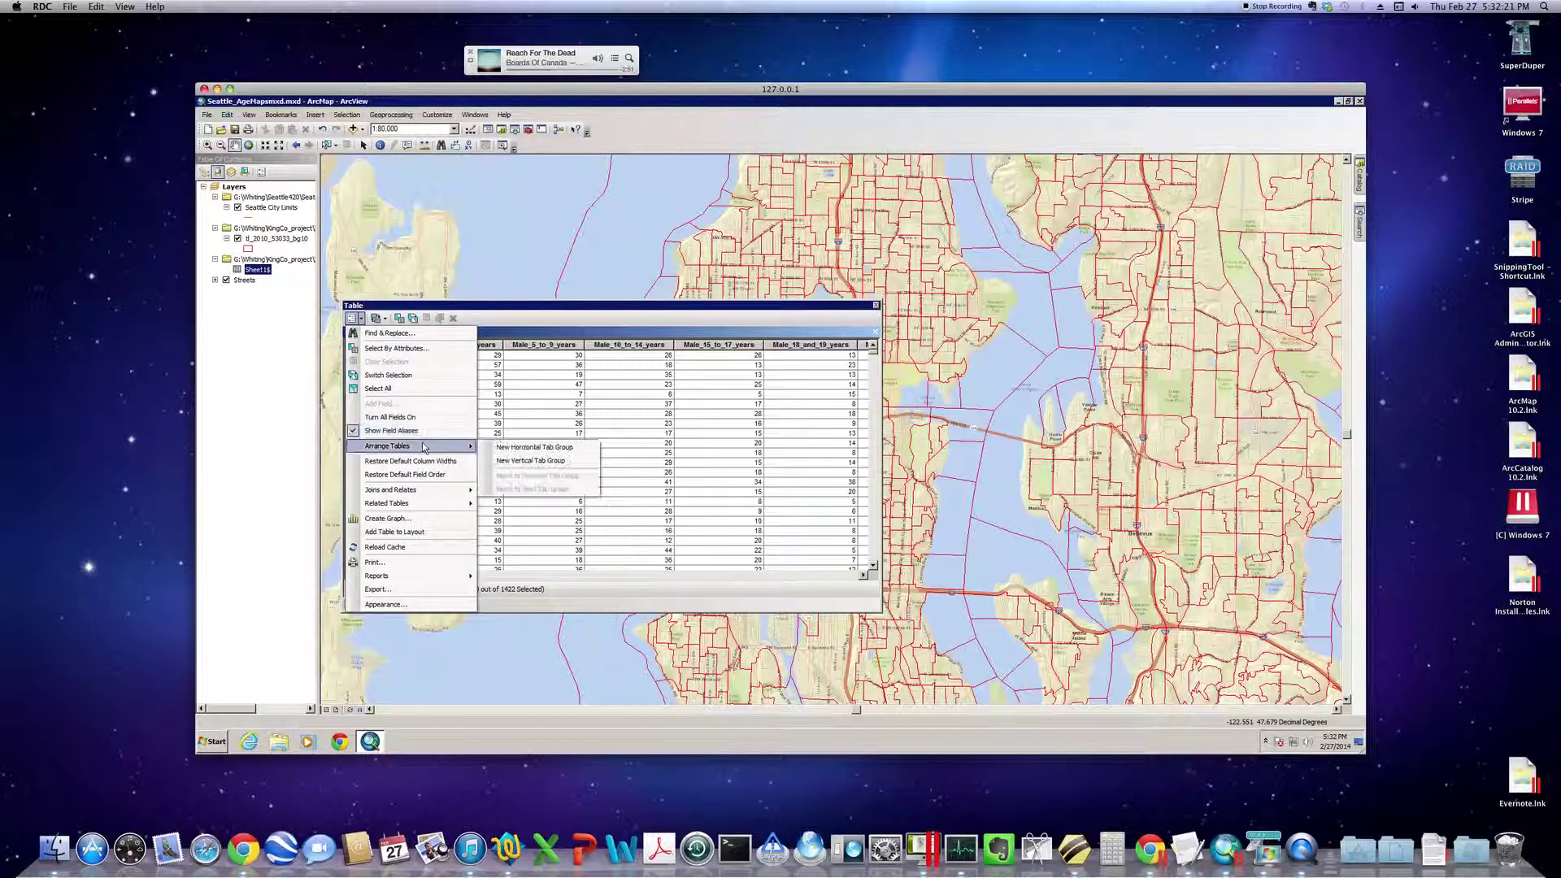
click(530, 461)
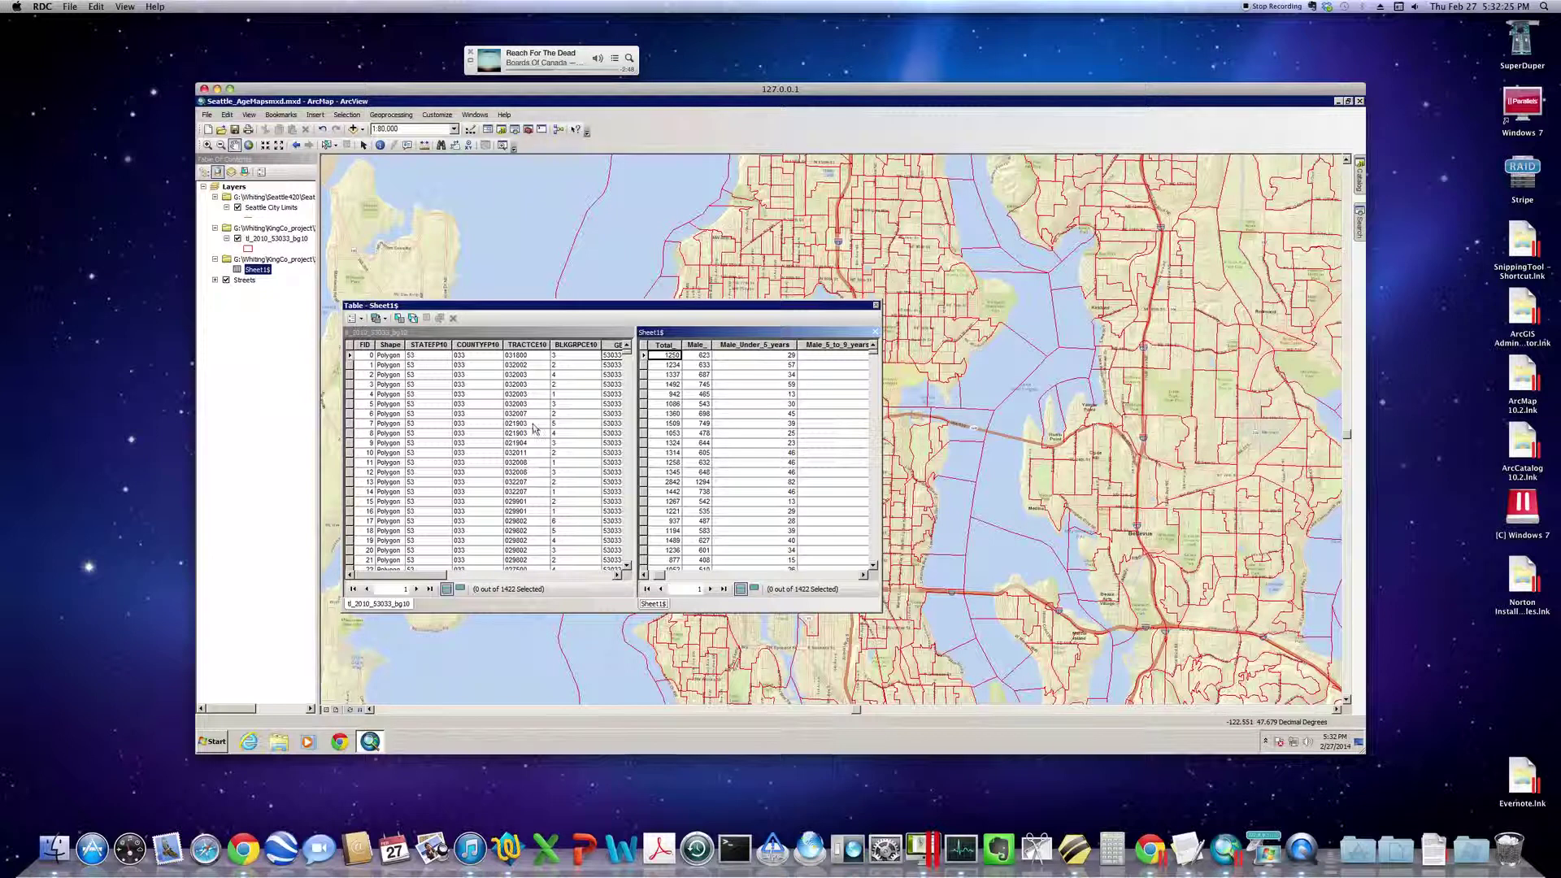
Switch between the block-group and Sheet1$ tables to compare their columns.
click(537, 336)
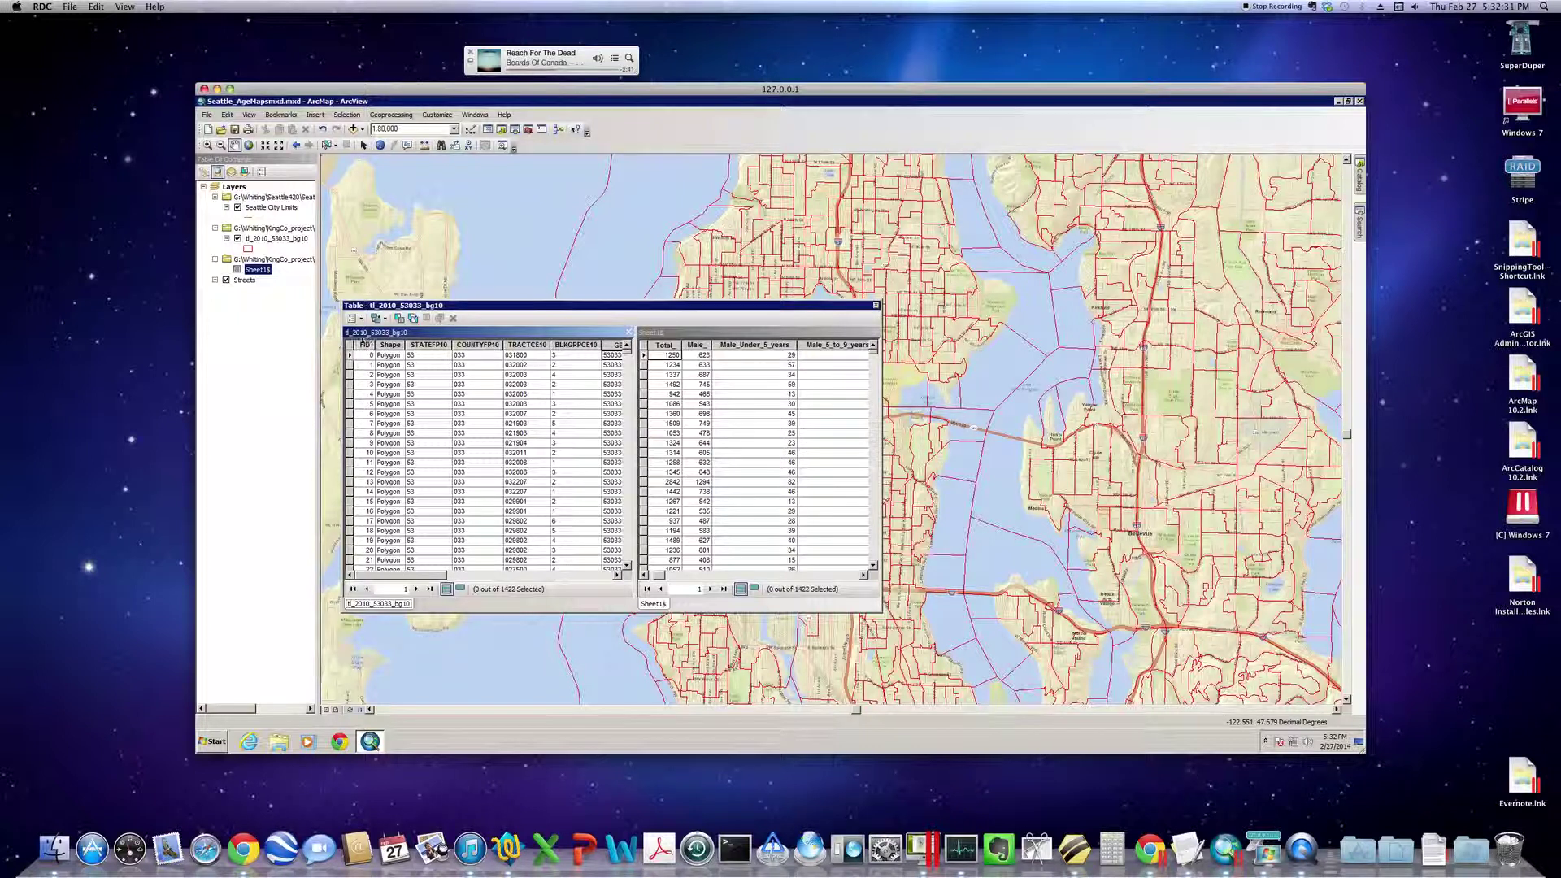
click(687, 335)
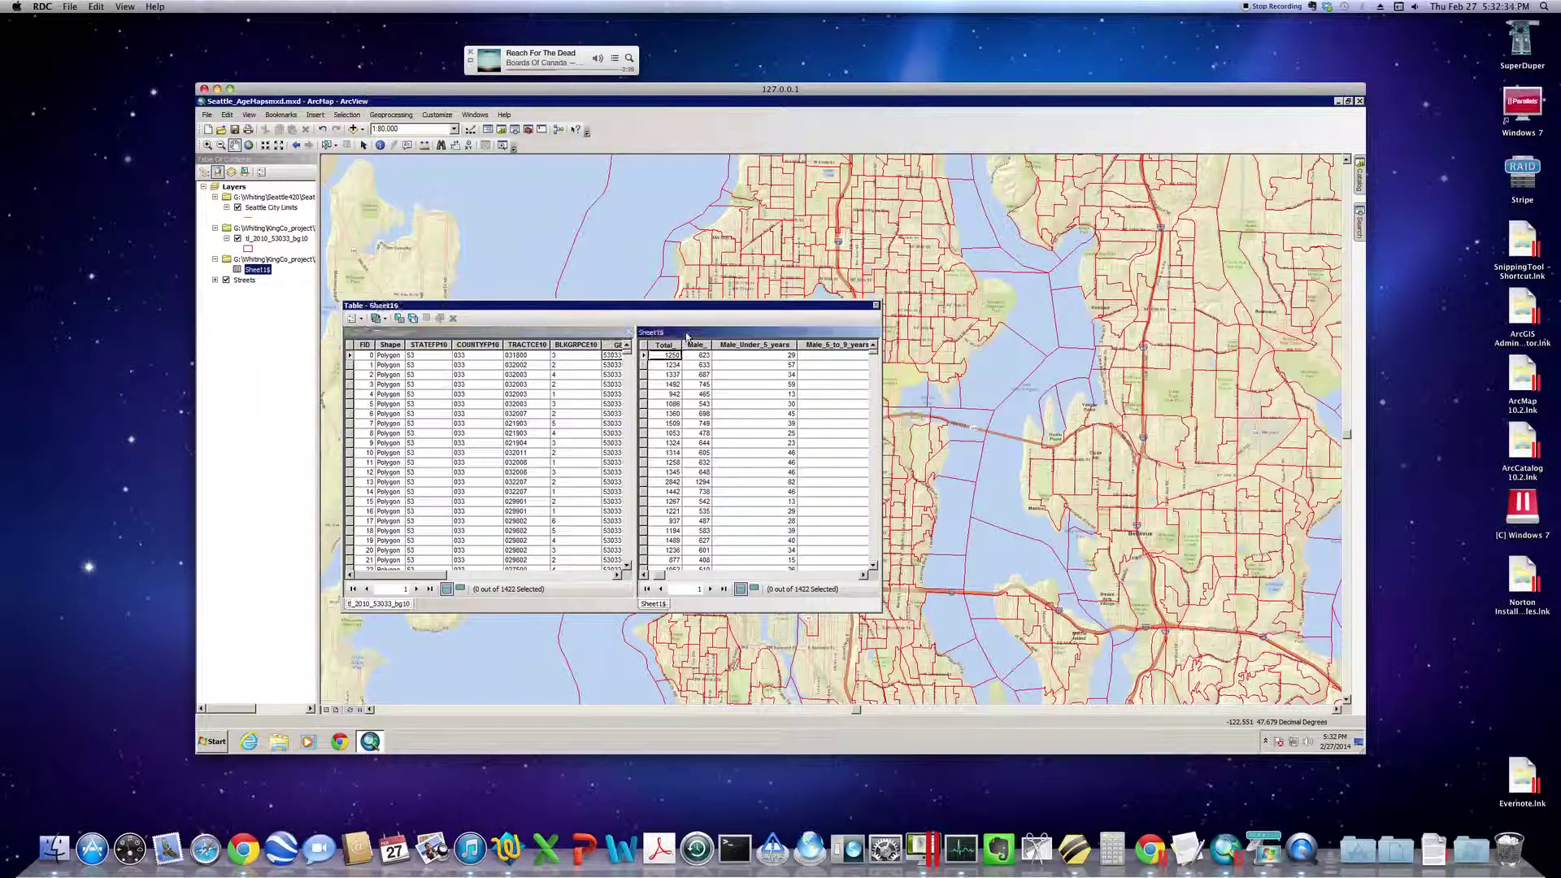
click(600, 335)
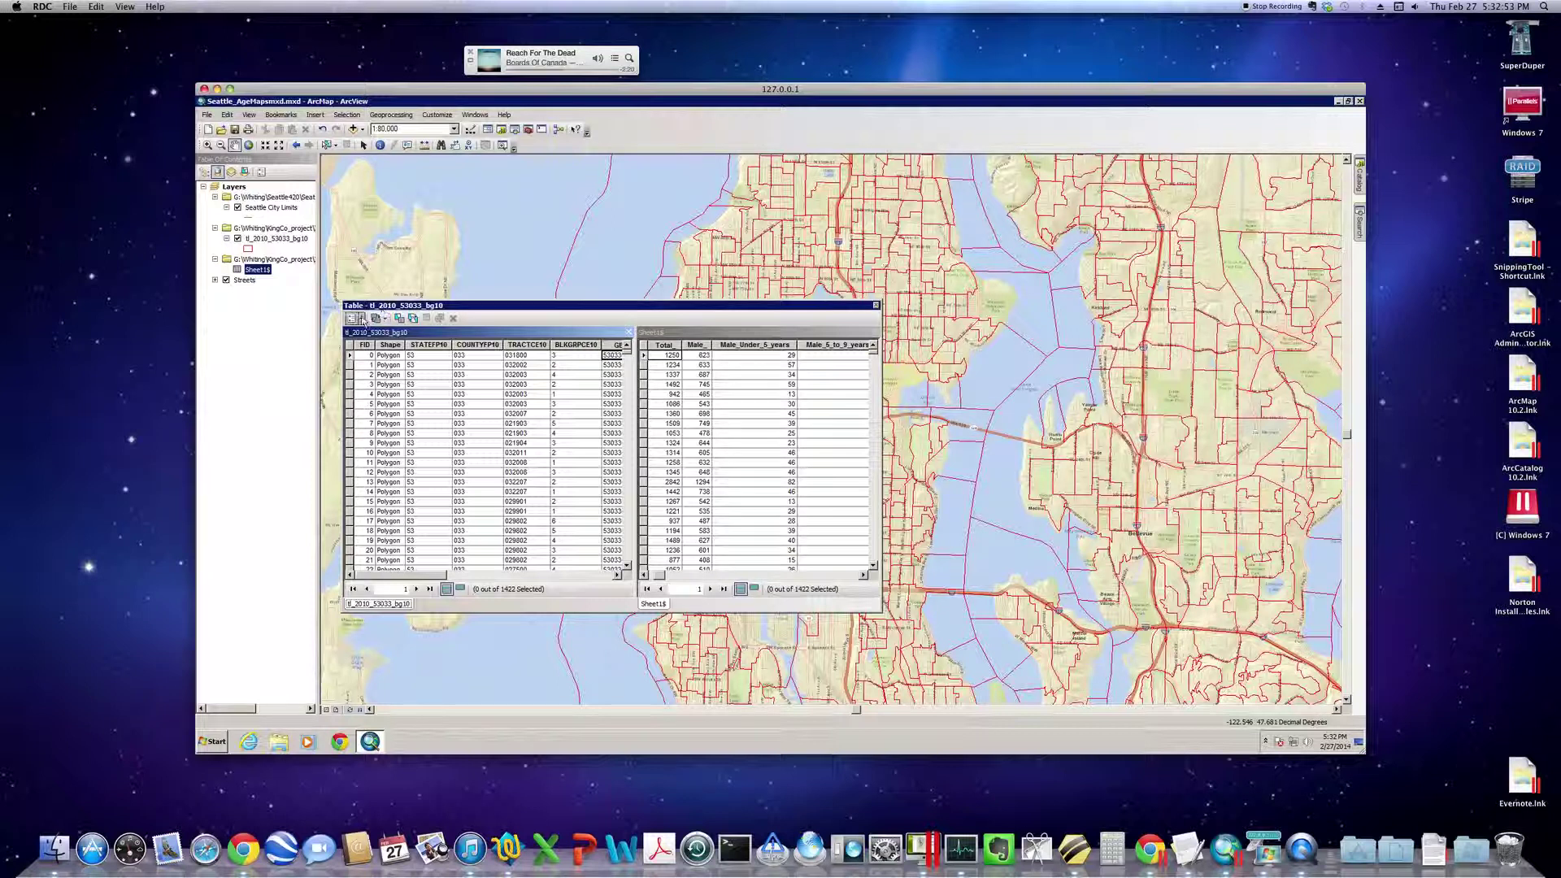
Join Sheet1$ to the block groups, matching layer field GEOID10 to table field ID.
click(361, 319)
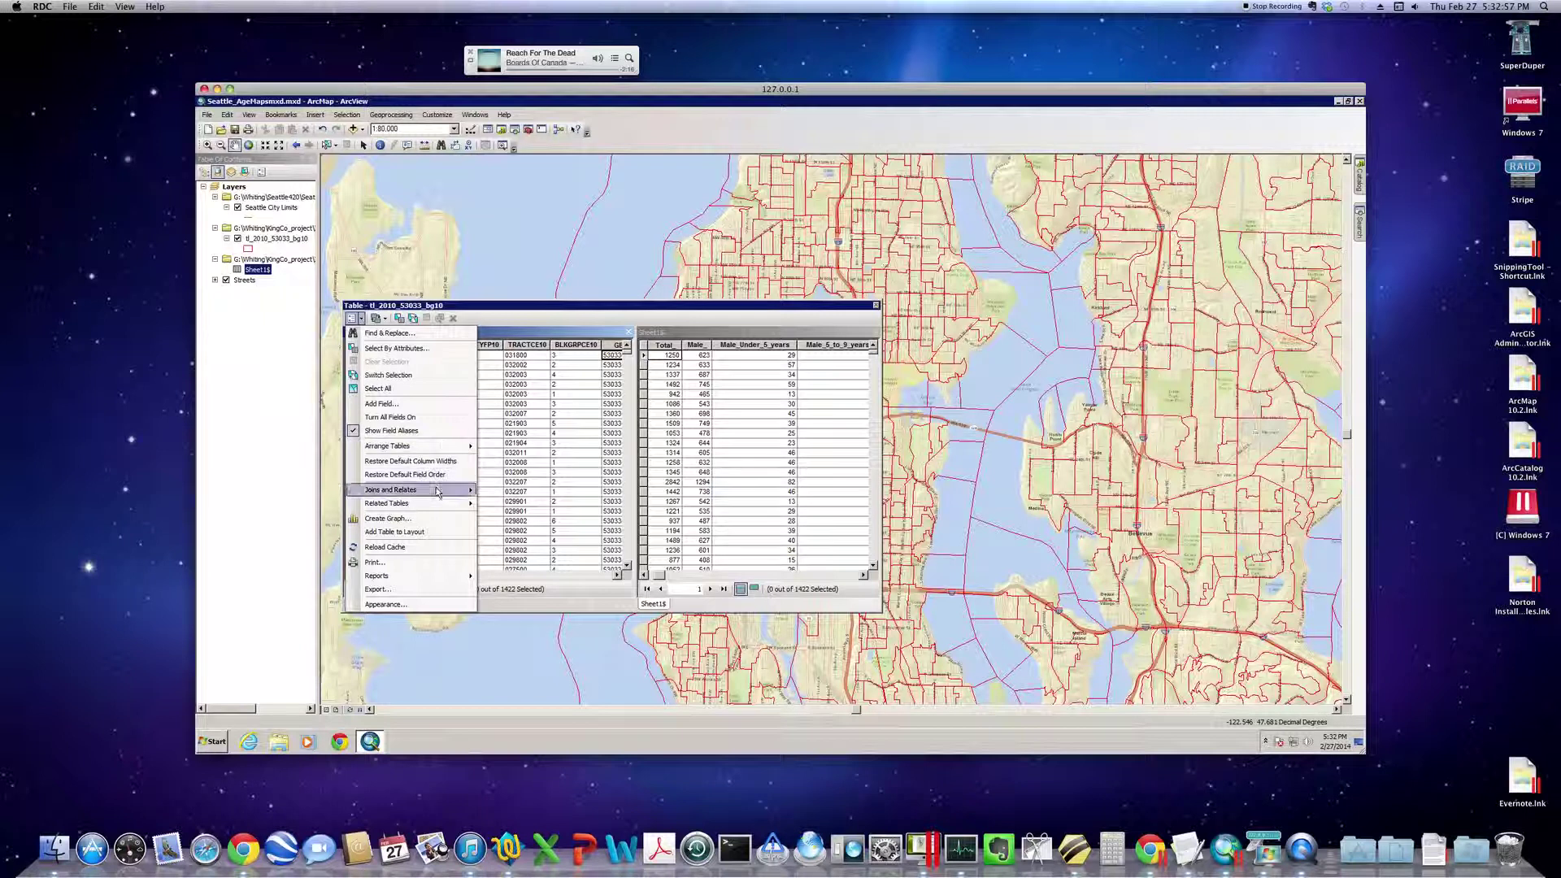
mouse_move(437, 491)
click(504, 491)
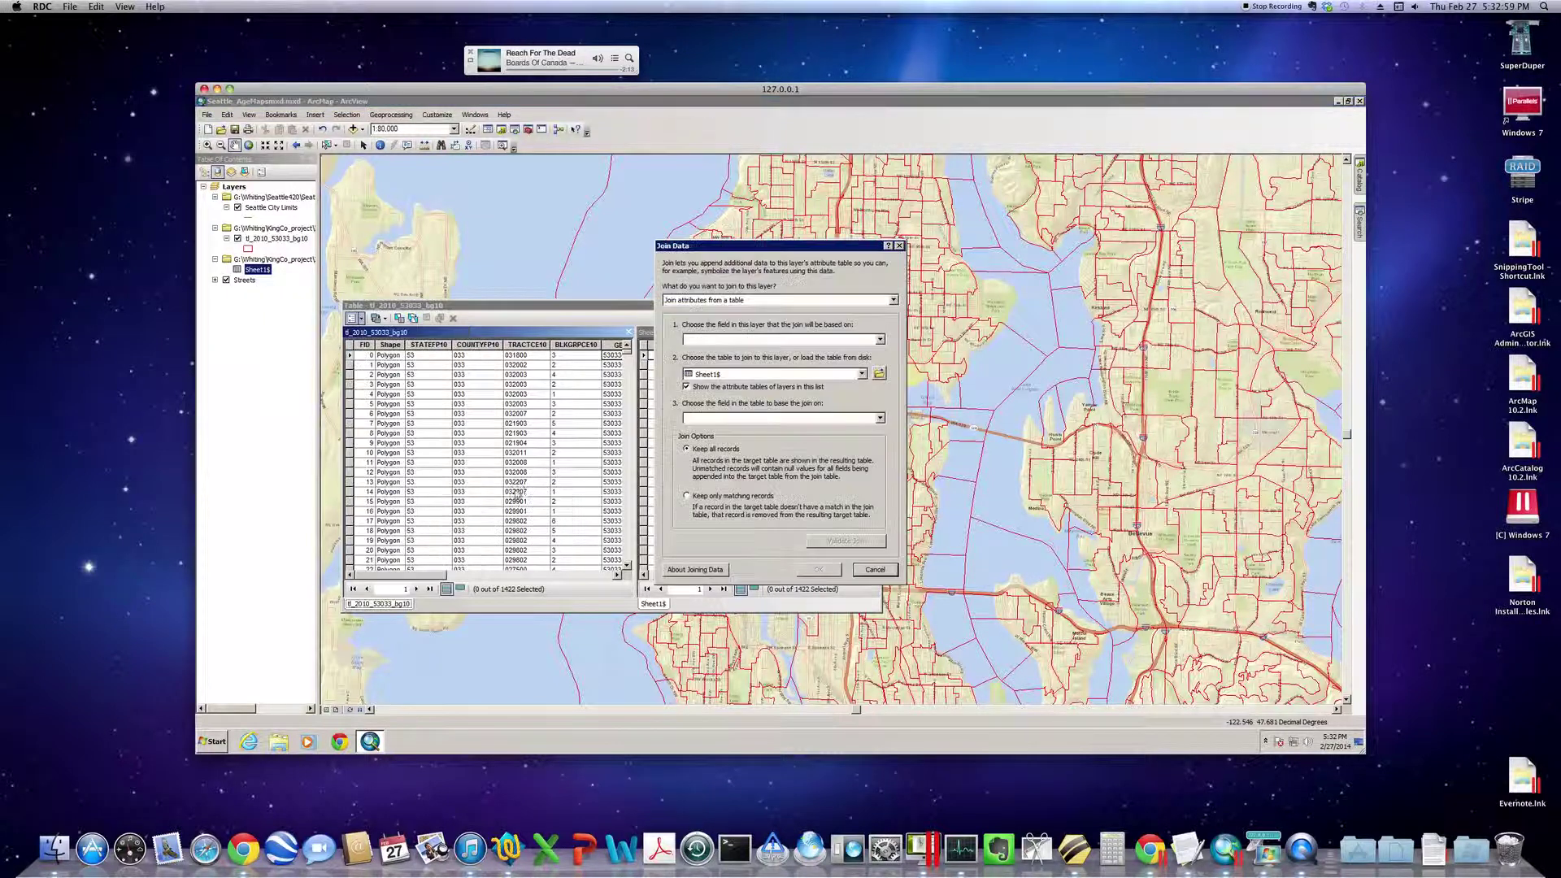
click(881, 340)
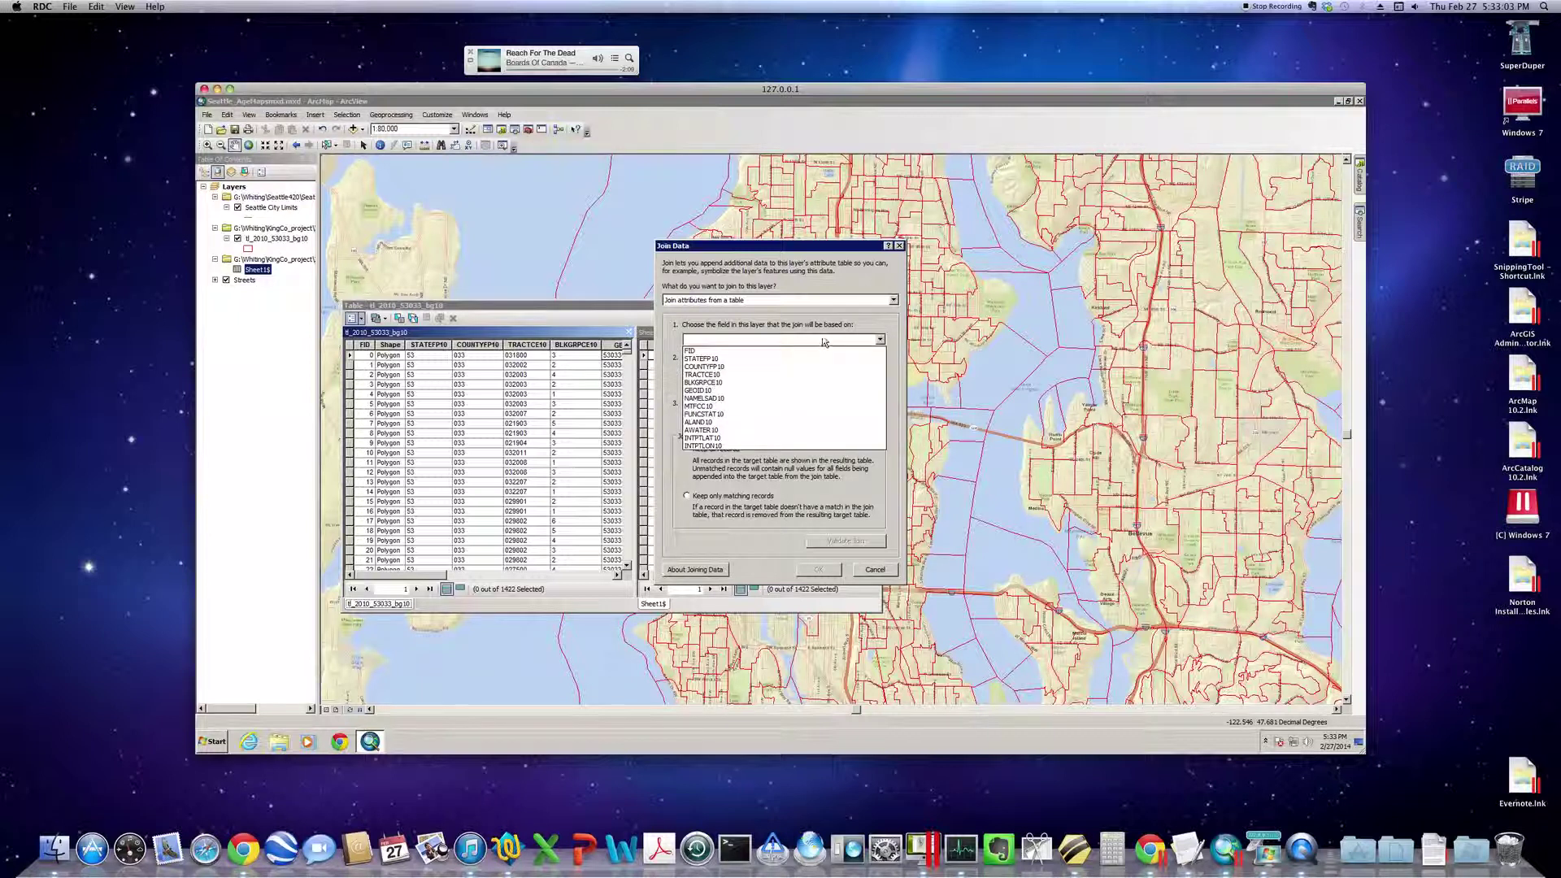
click(711, 391)
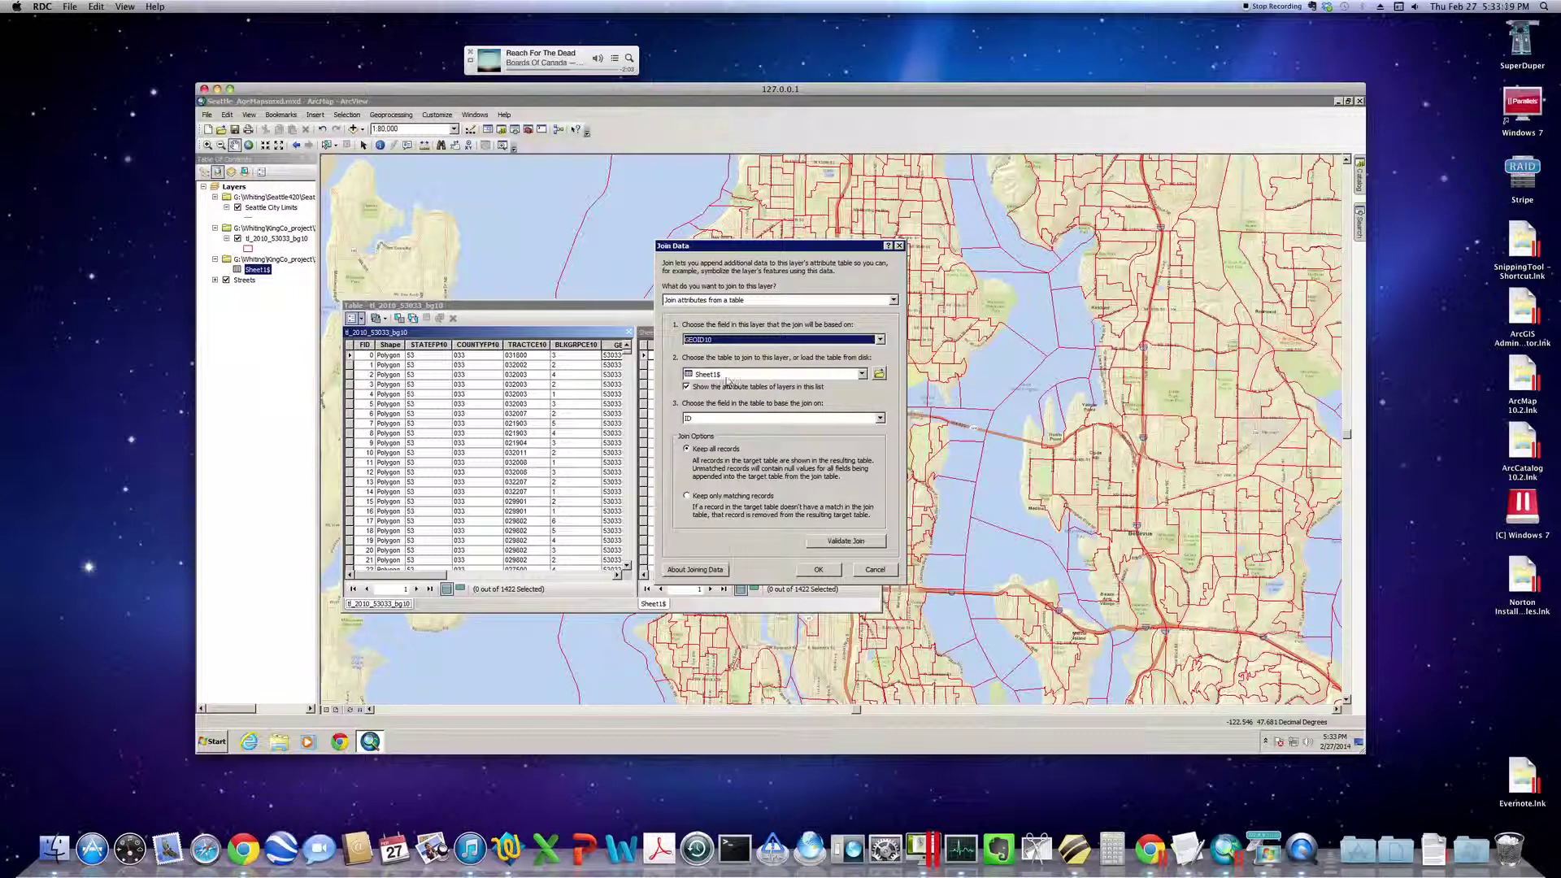
click(881, 419)
click(880, 421)
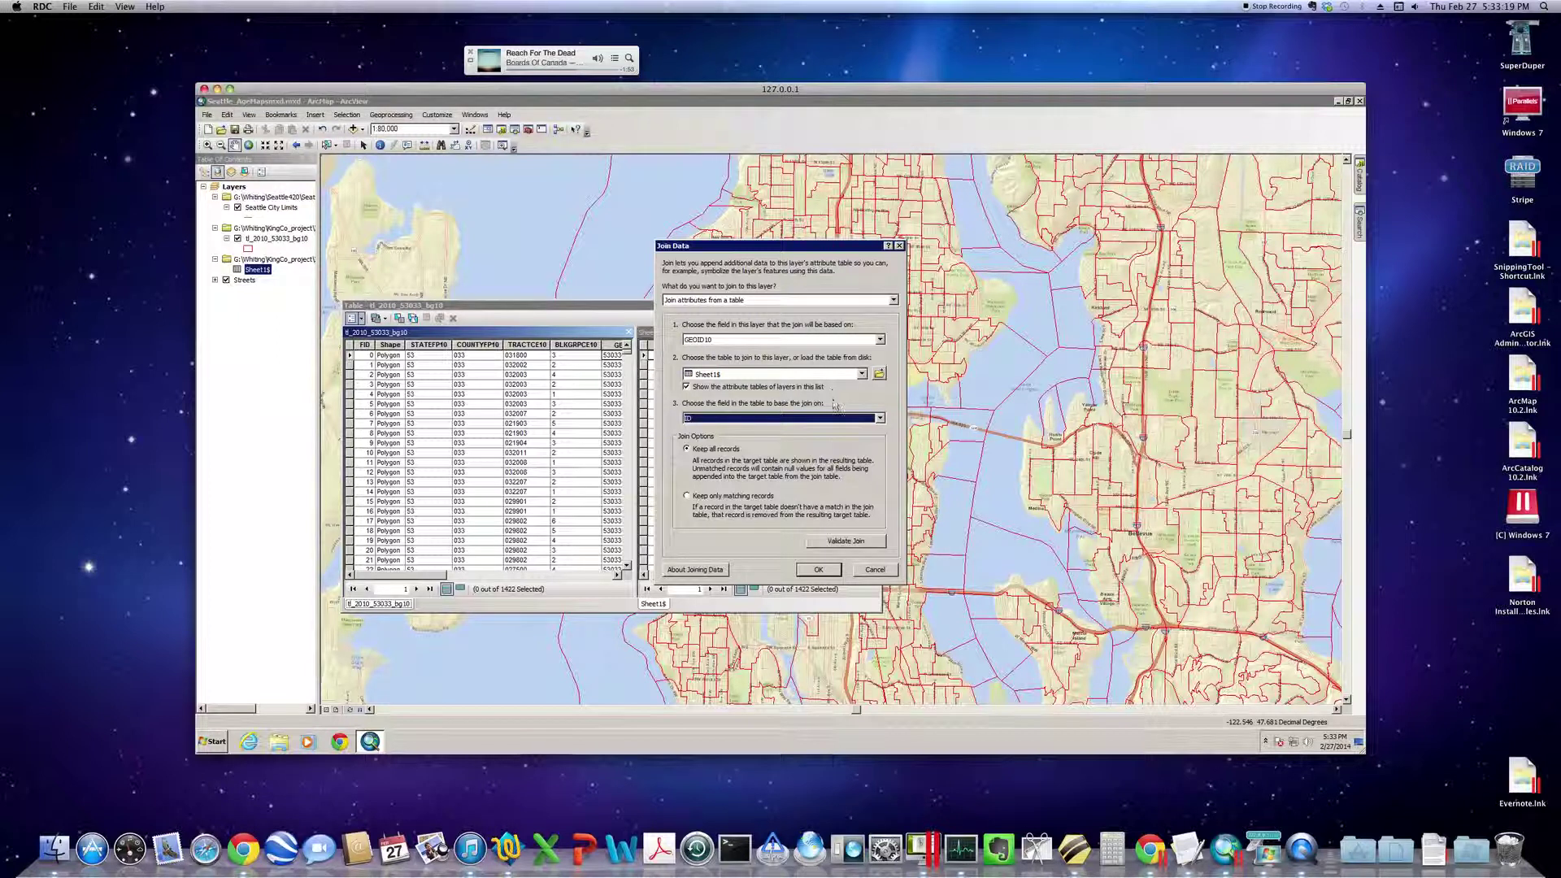
click(820, 570)
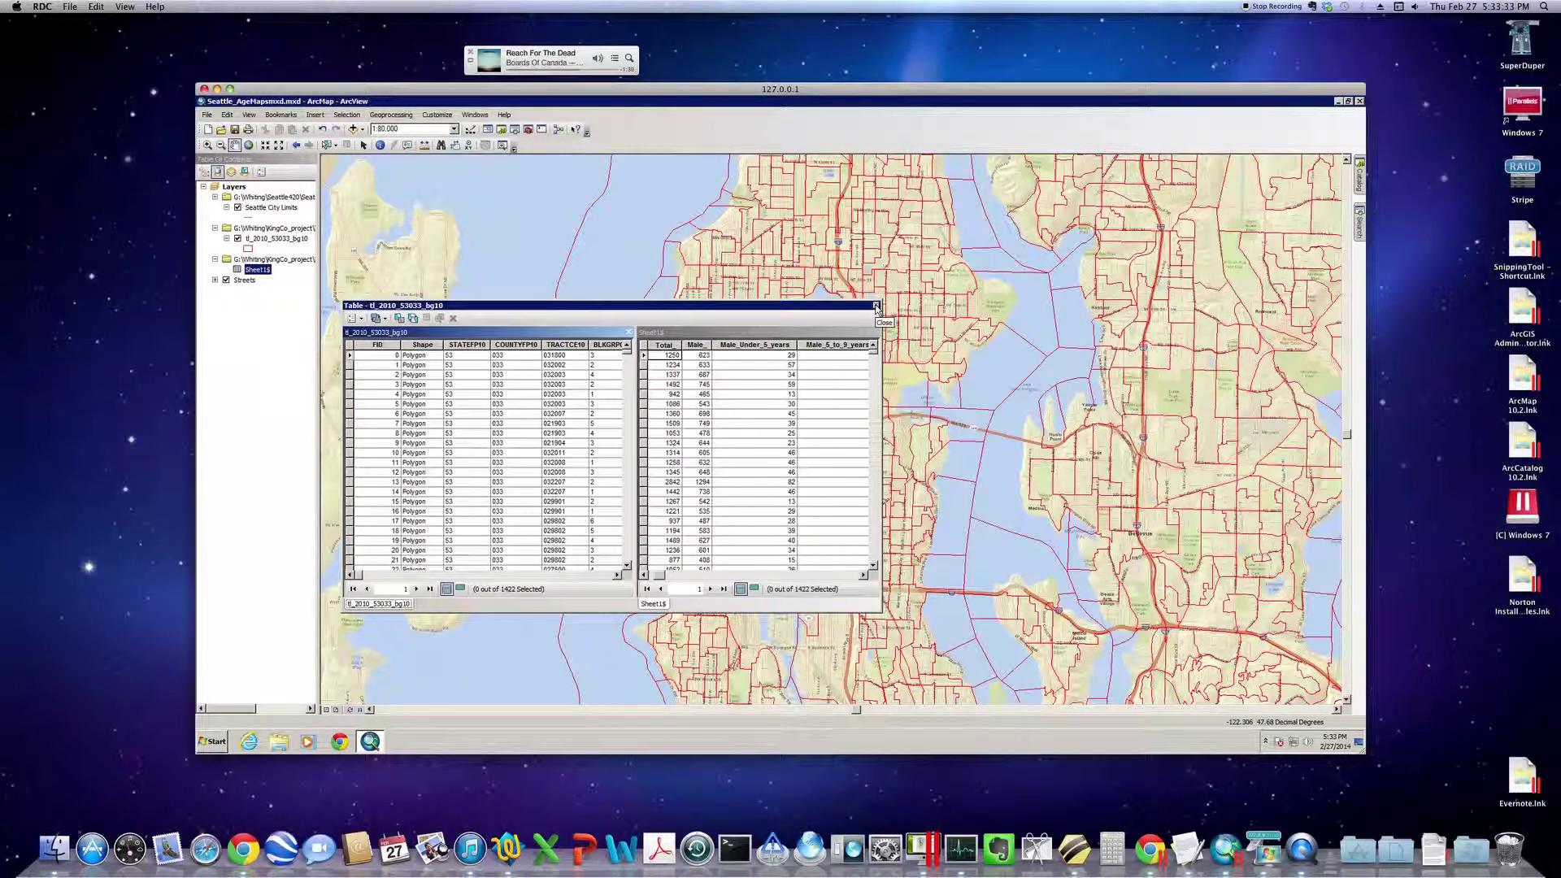
Close the attribute table and reselect the tl_2010_53033_bg10 layer in the Table of Contents.
click(876, 307)
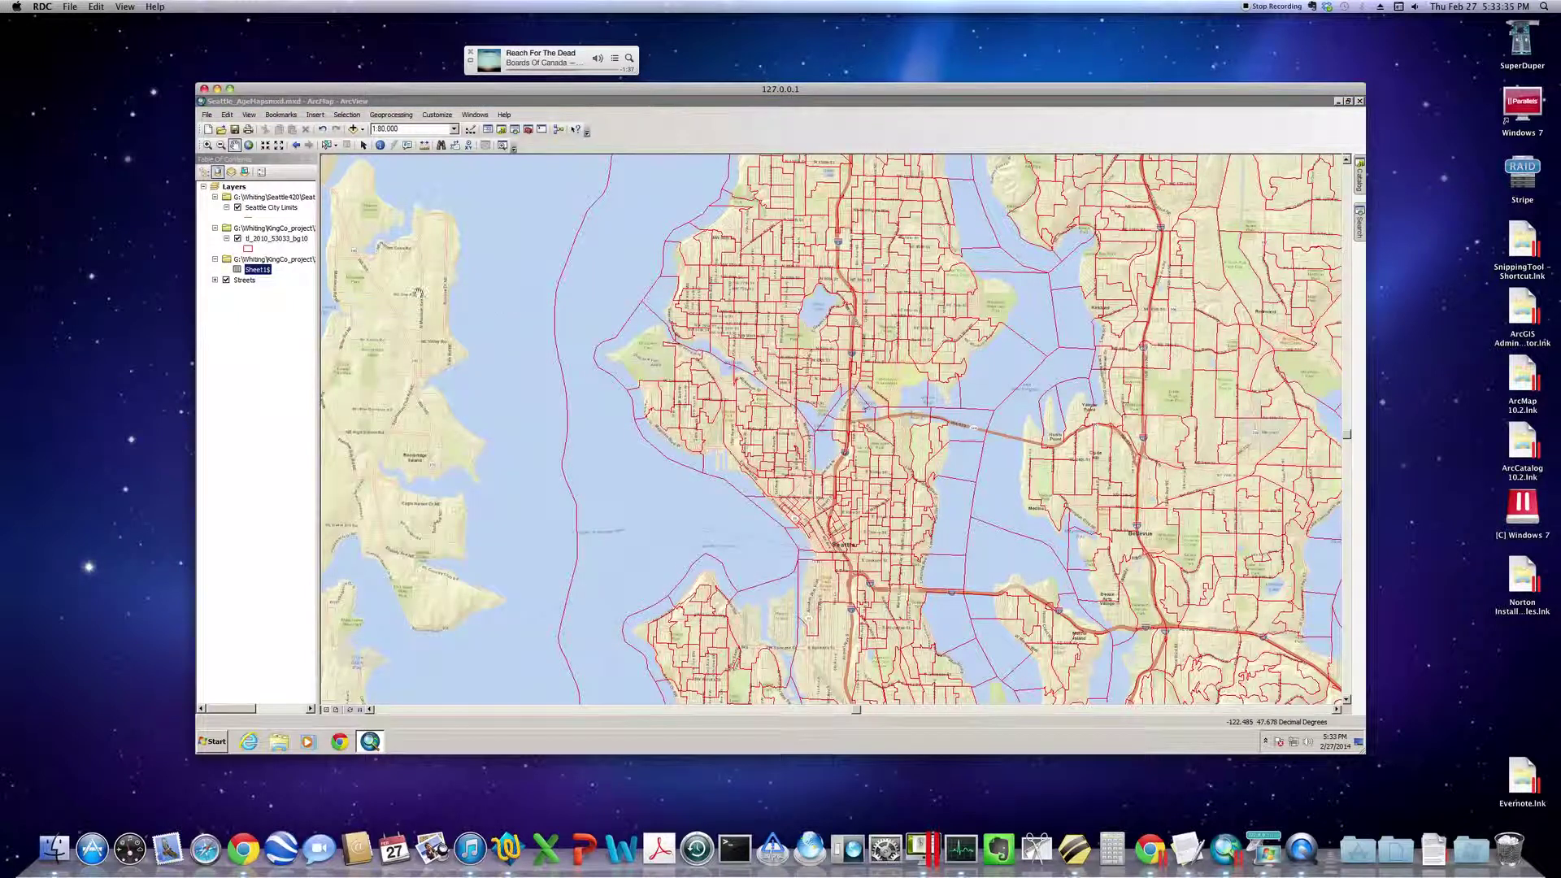
click(249, 251)
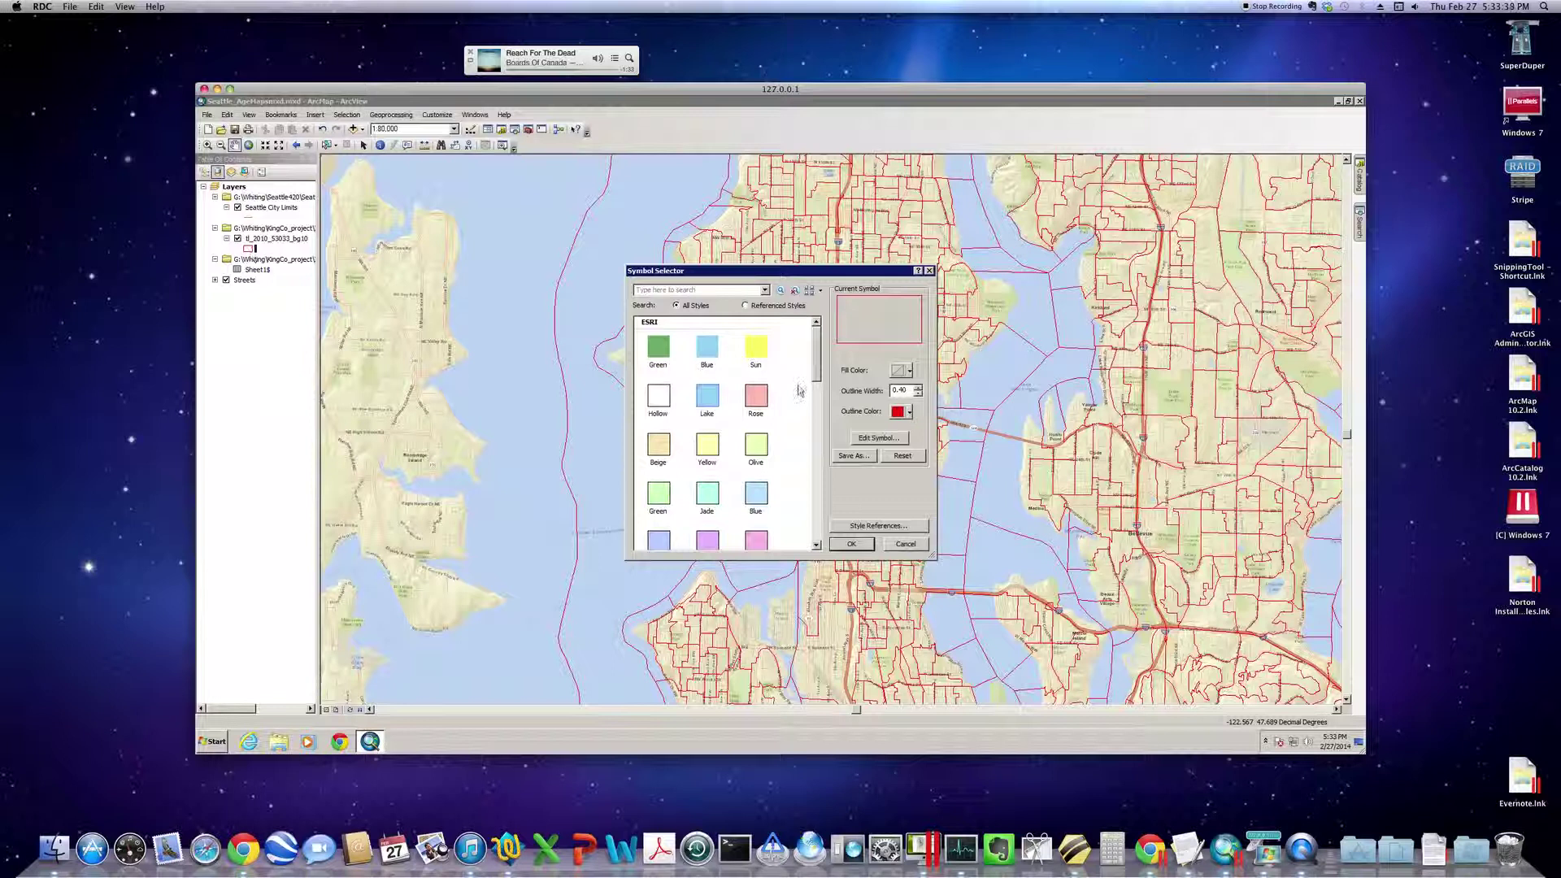
click(893, 544)
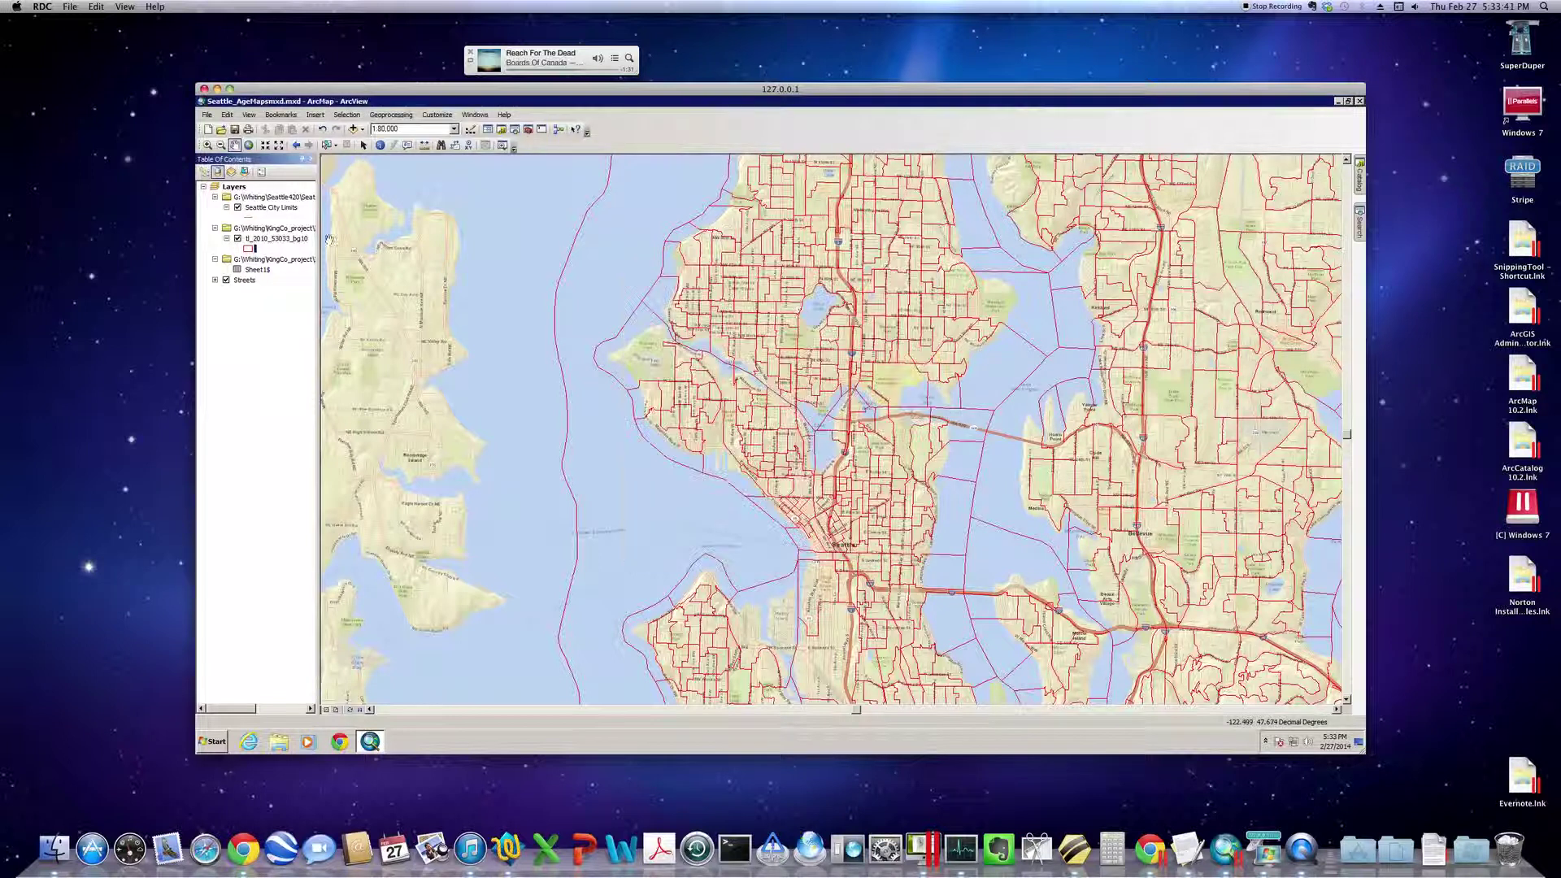
click(266, 229)
click(273, 240)
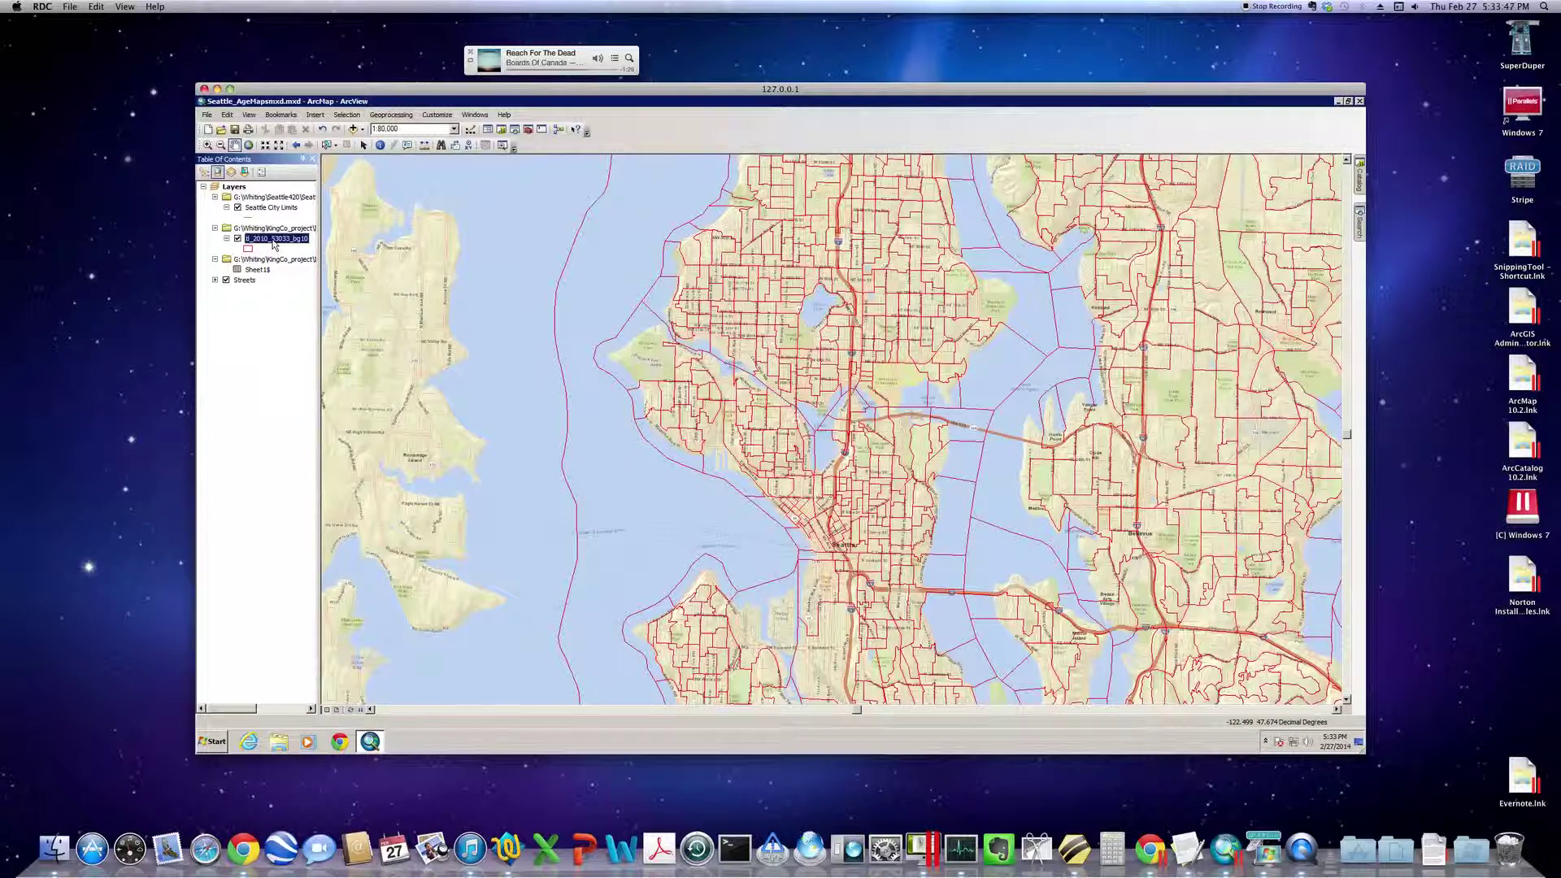
right_click(275, 243)
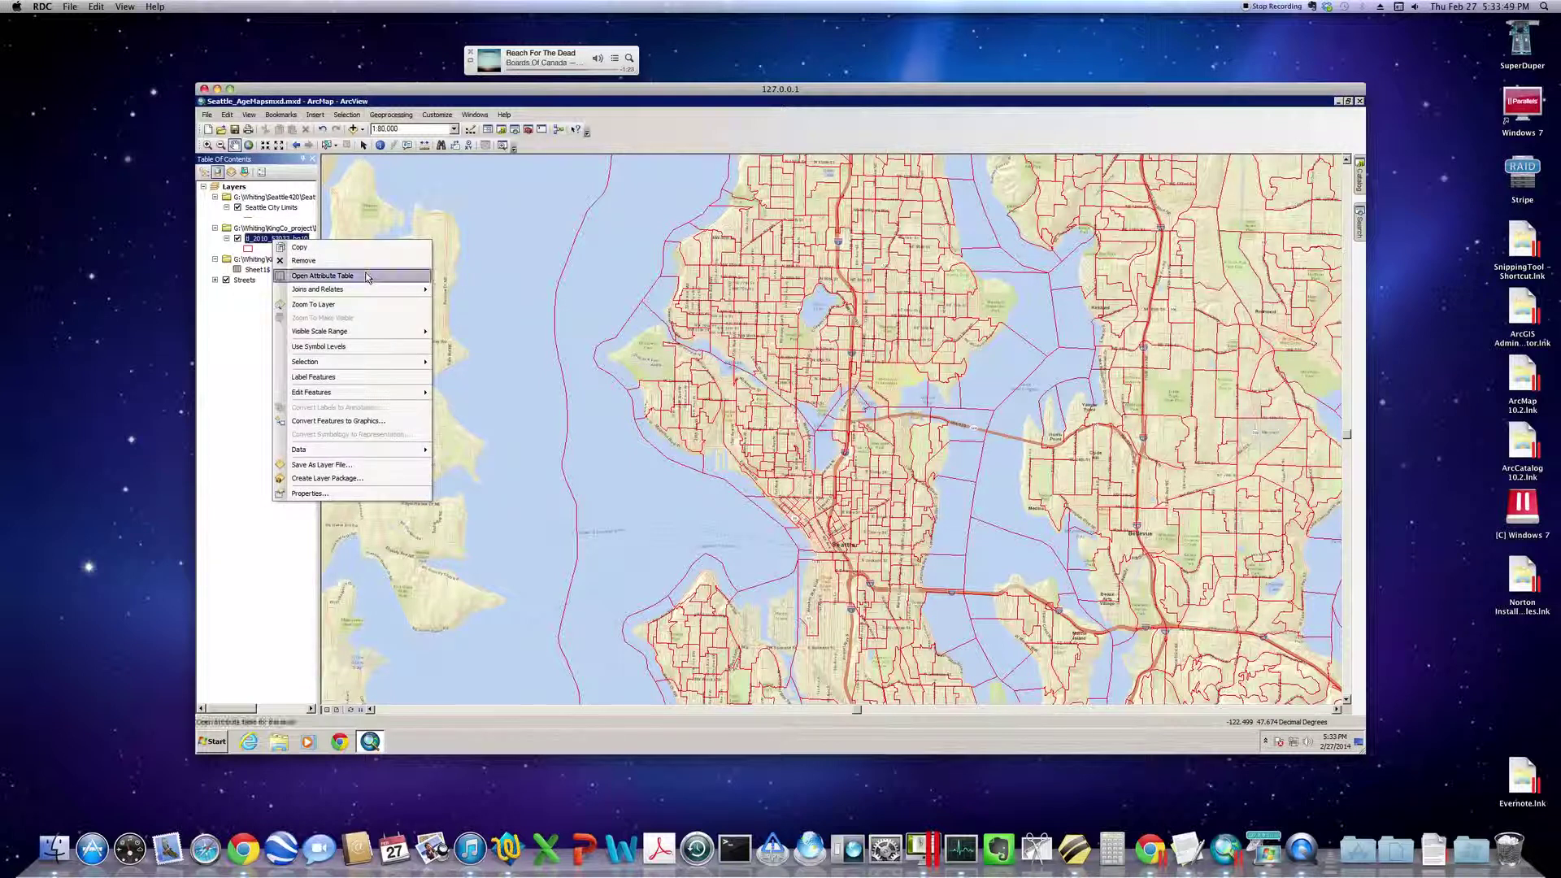
click(253, 266)
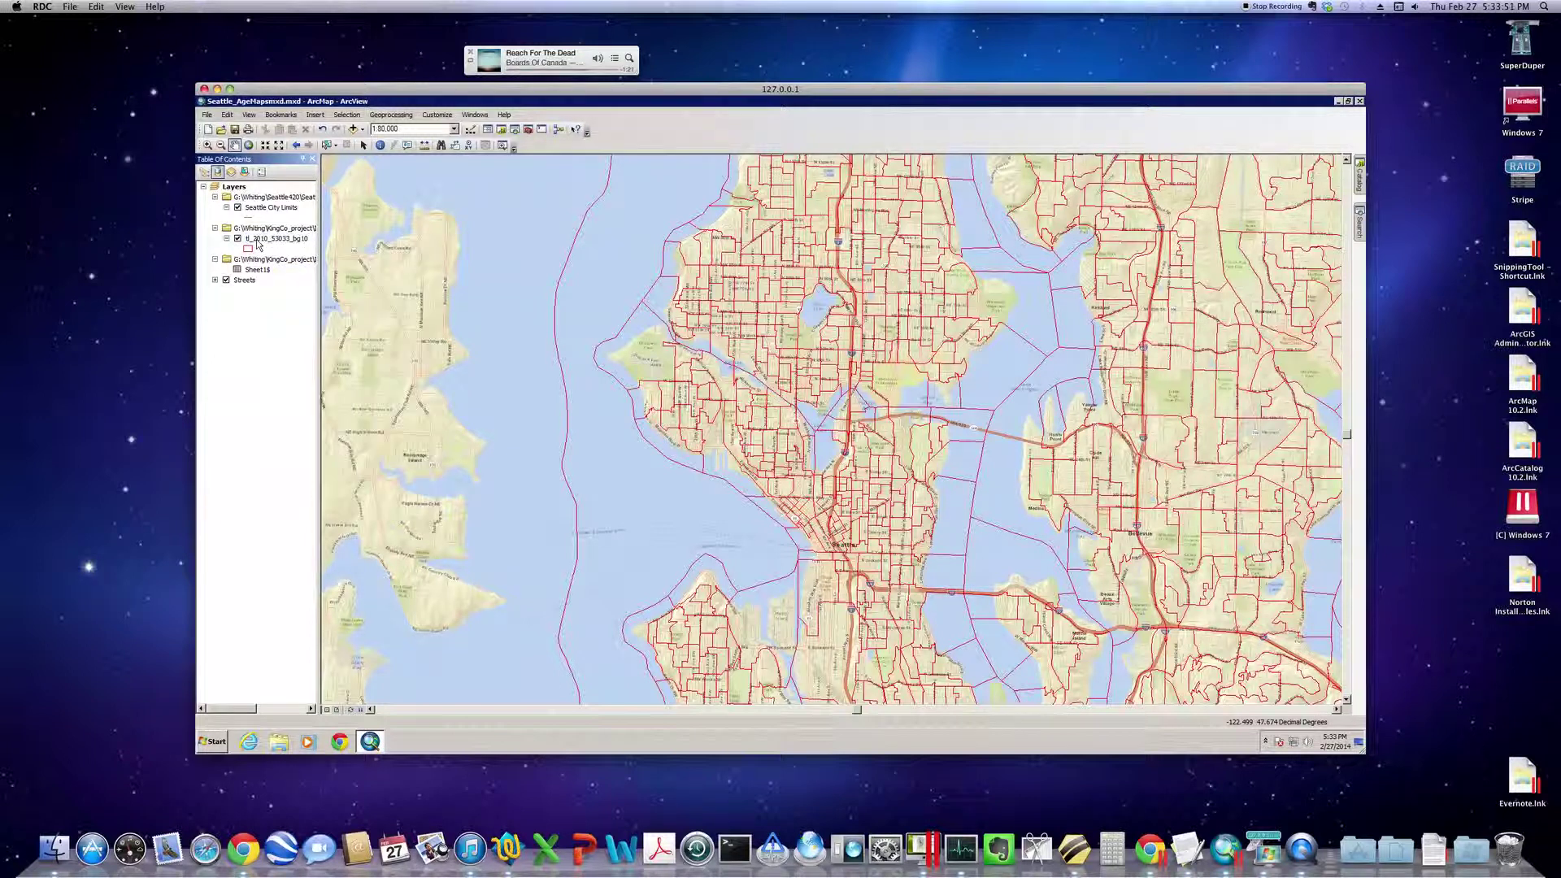
click(257, 240)
Symbolize the block groups with graduated symbols by Male_21_years, five Natural Breaks classes from 0 to 356.
right_click(262, 244)
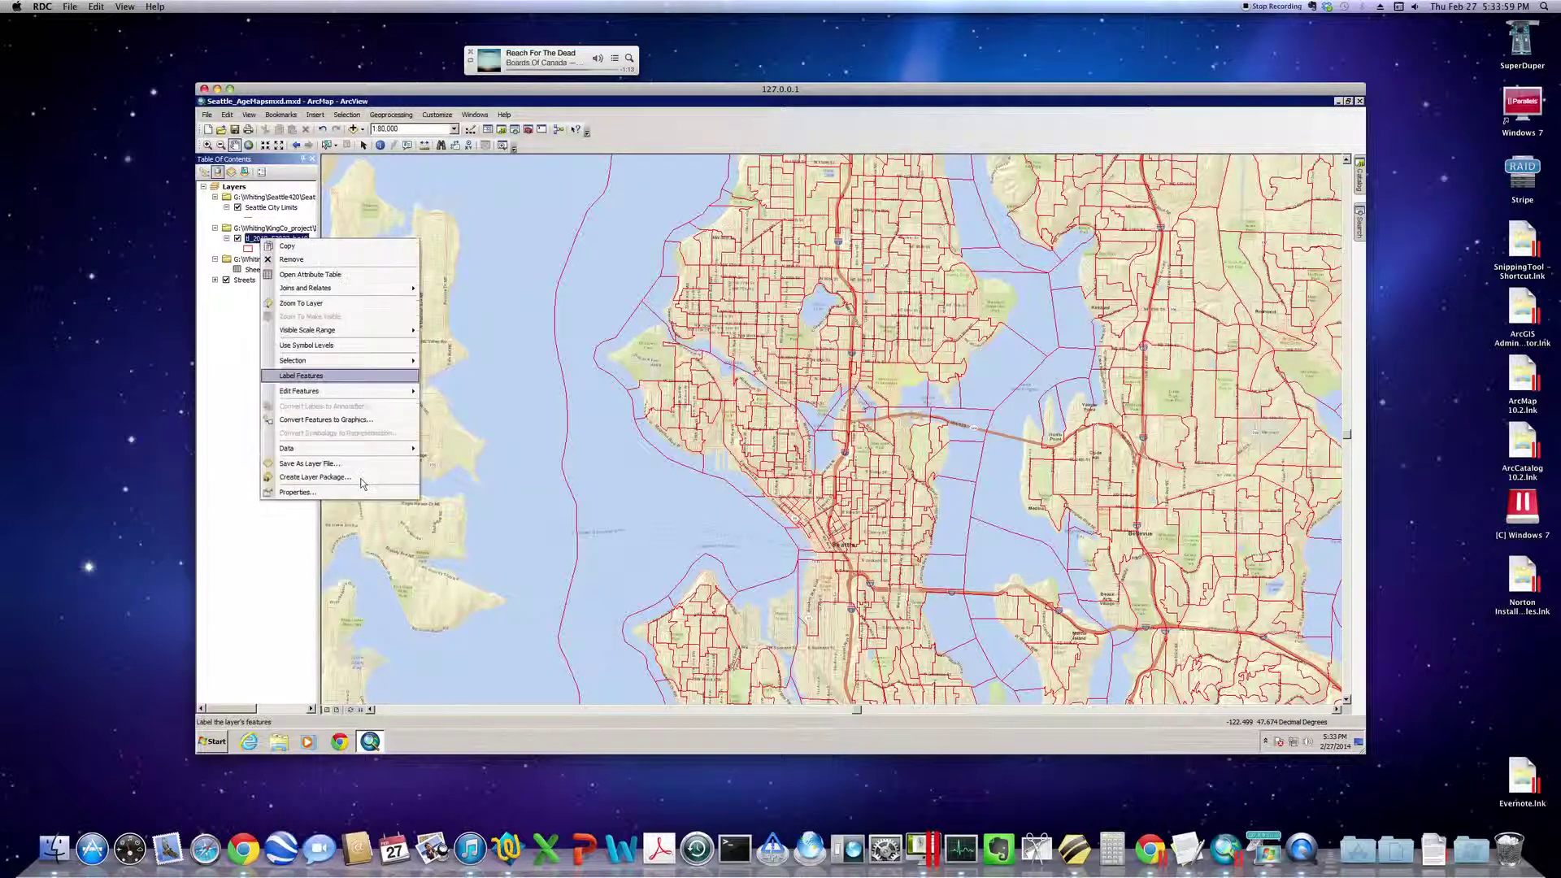
click(359, 491)
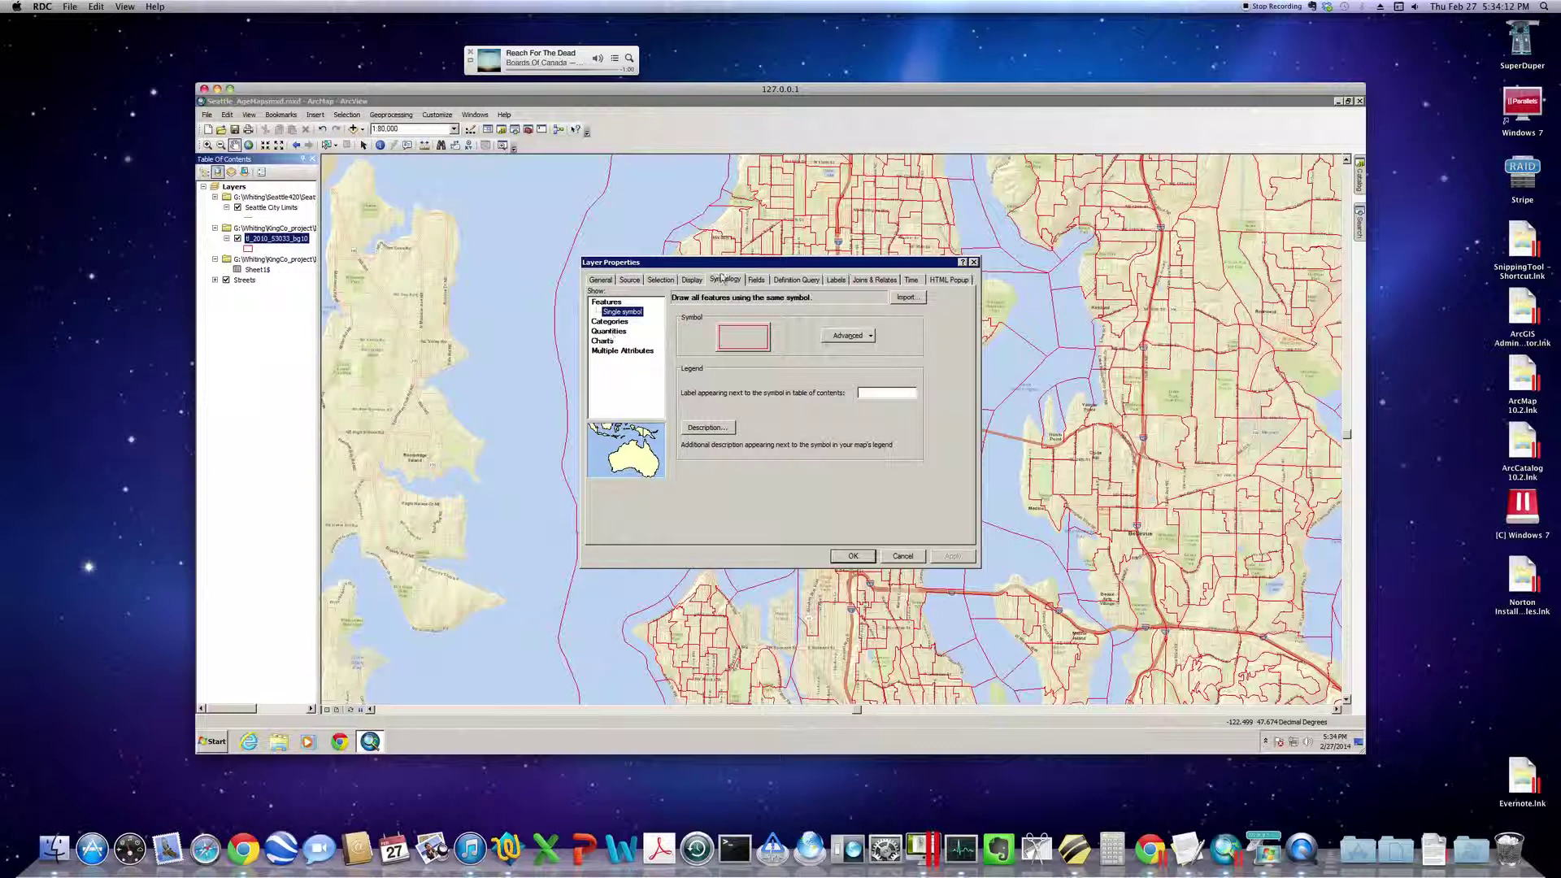
click(624, 332)
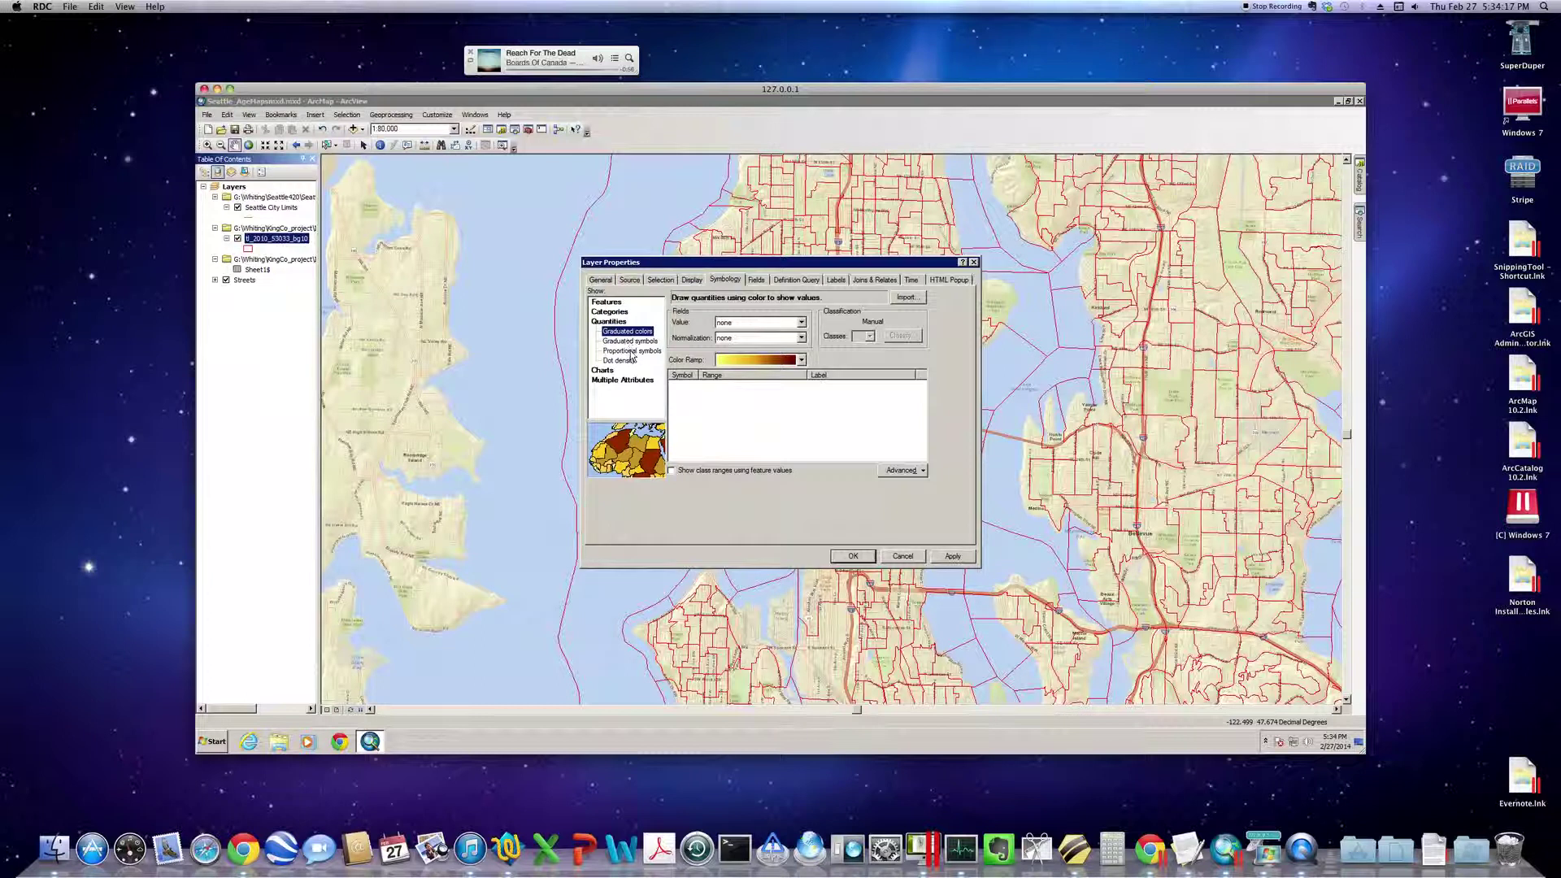
click(631, 343)
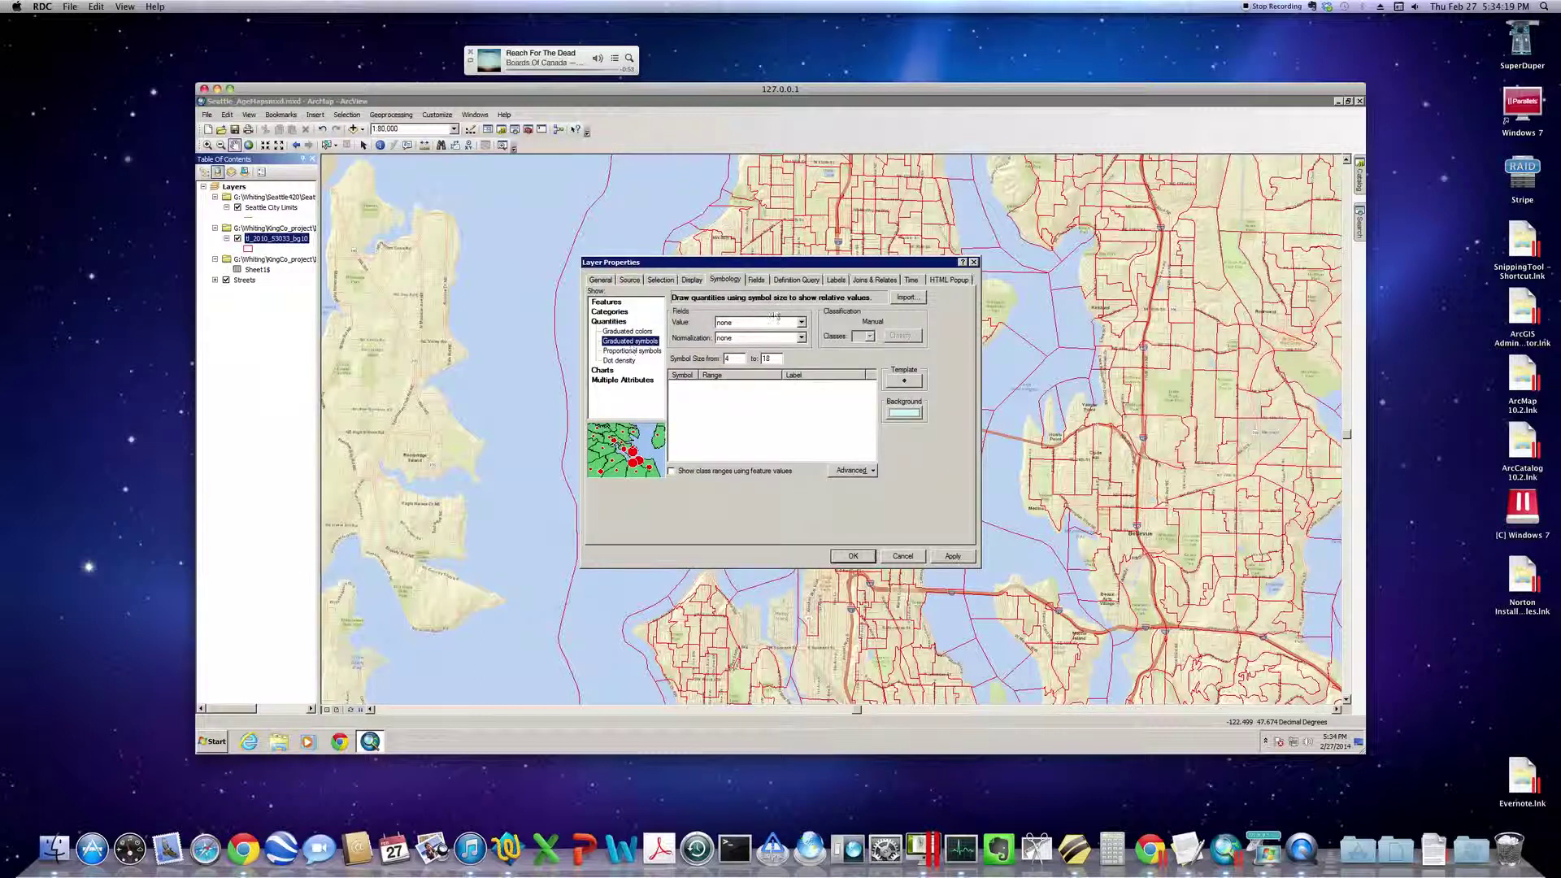
click(801, 323)
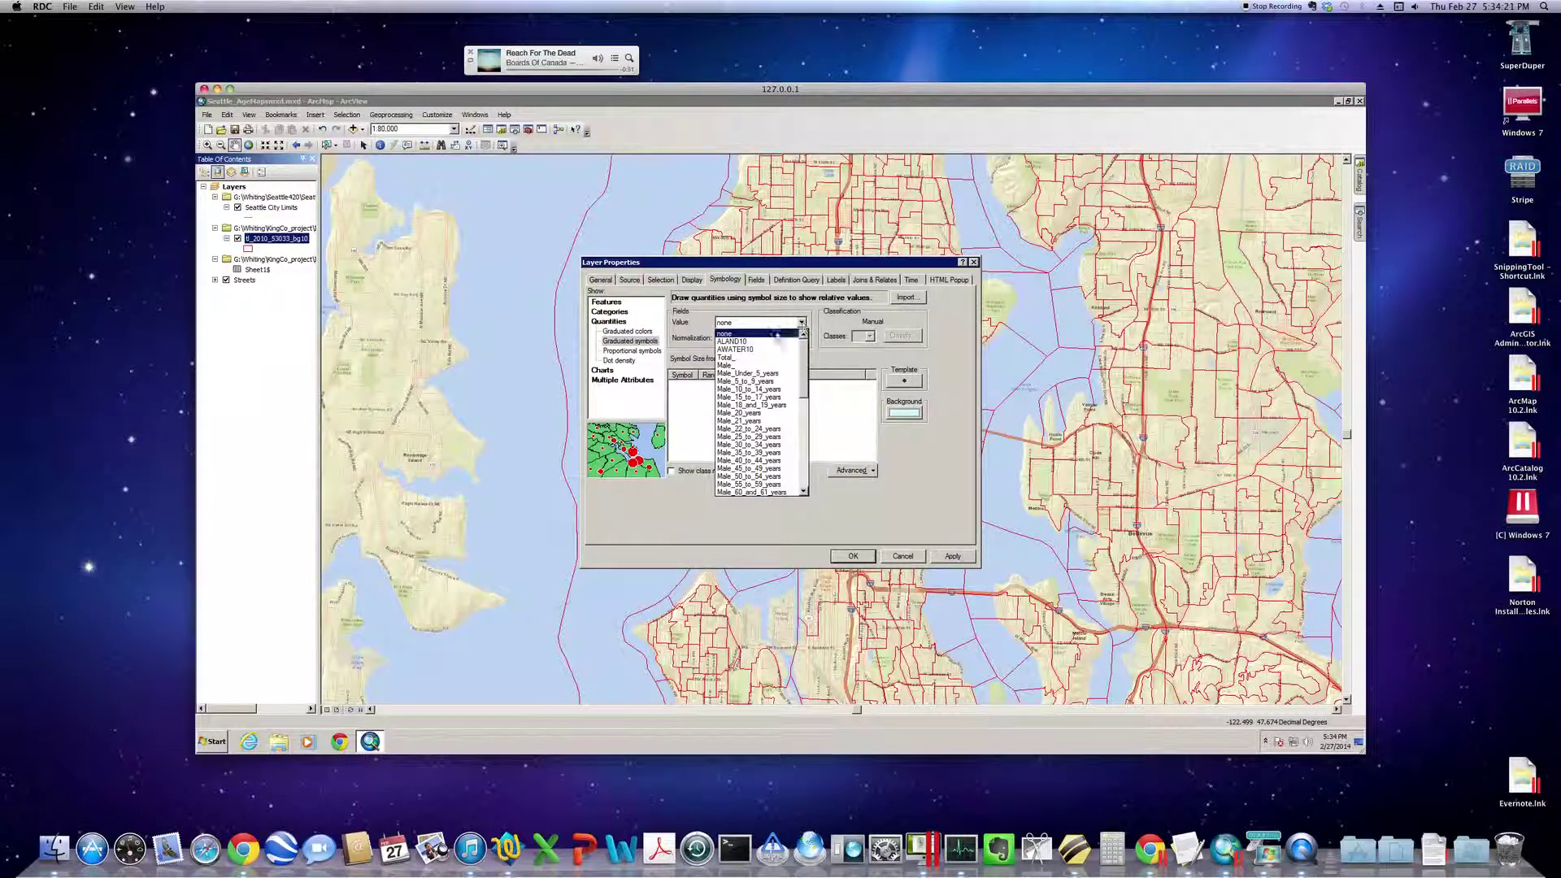
click(743, 422)
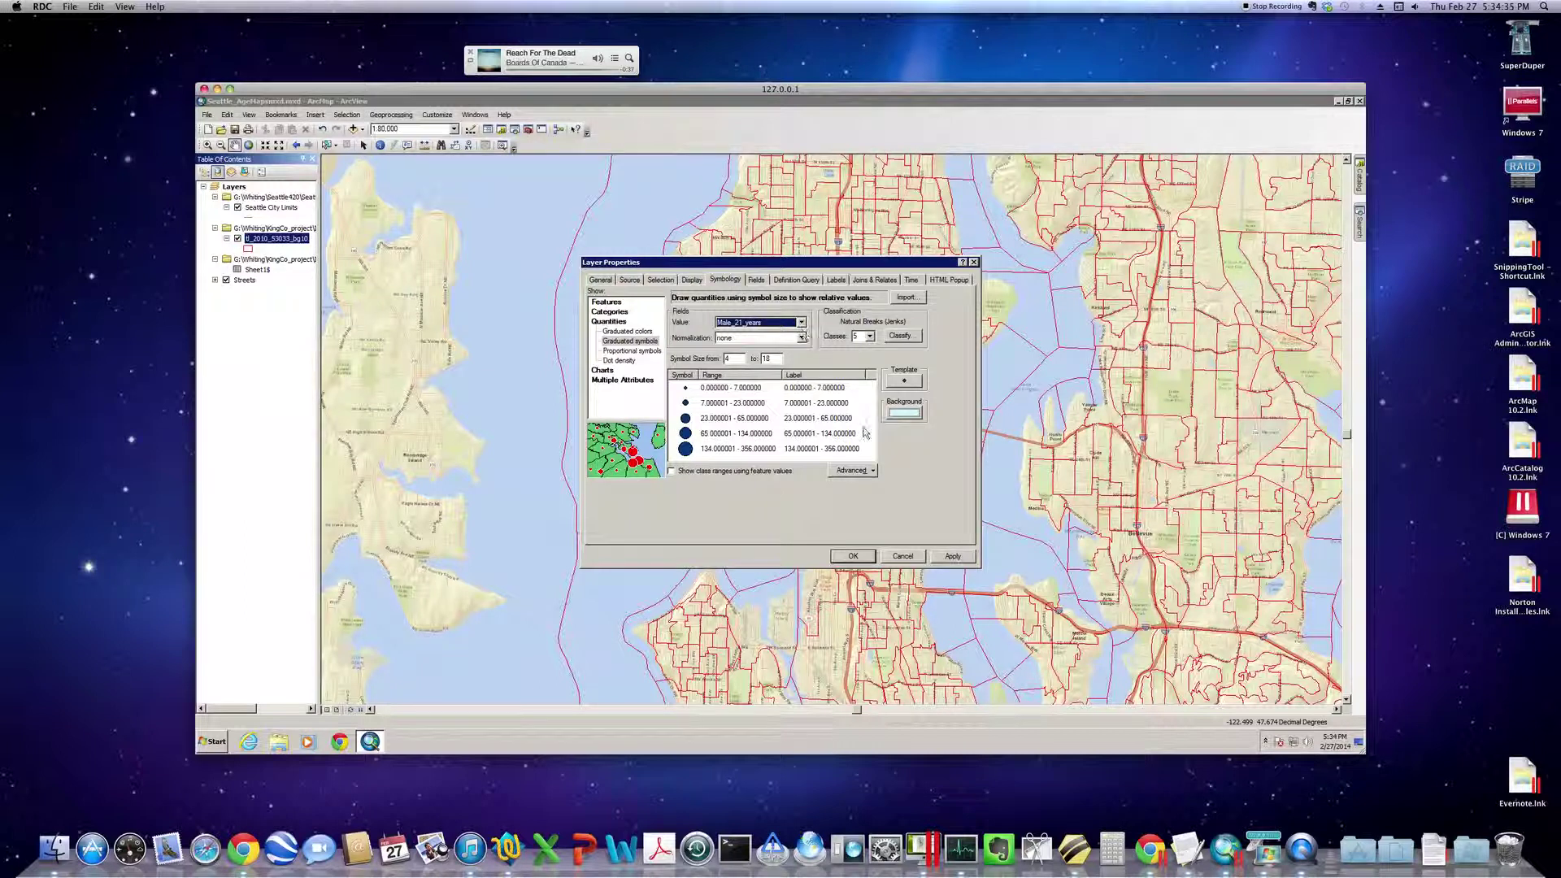
Format class labels with fewer significant digits and apply the Male_21_years graduated dots to the map.
click(824, 378)
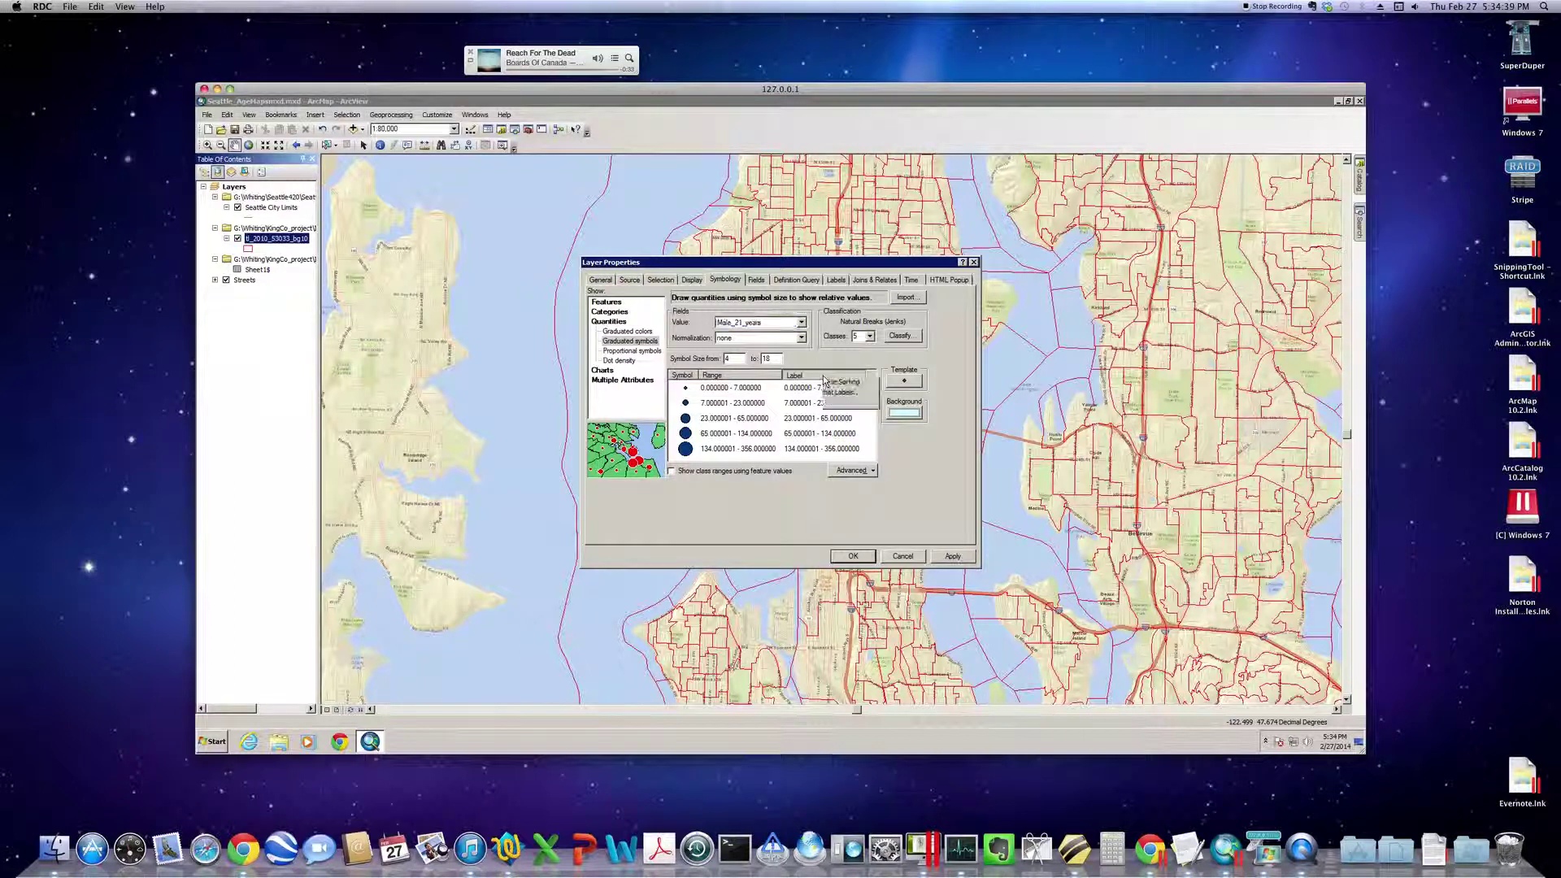
click(846, 397)
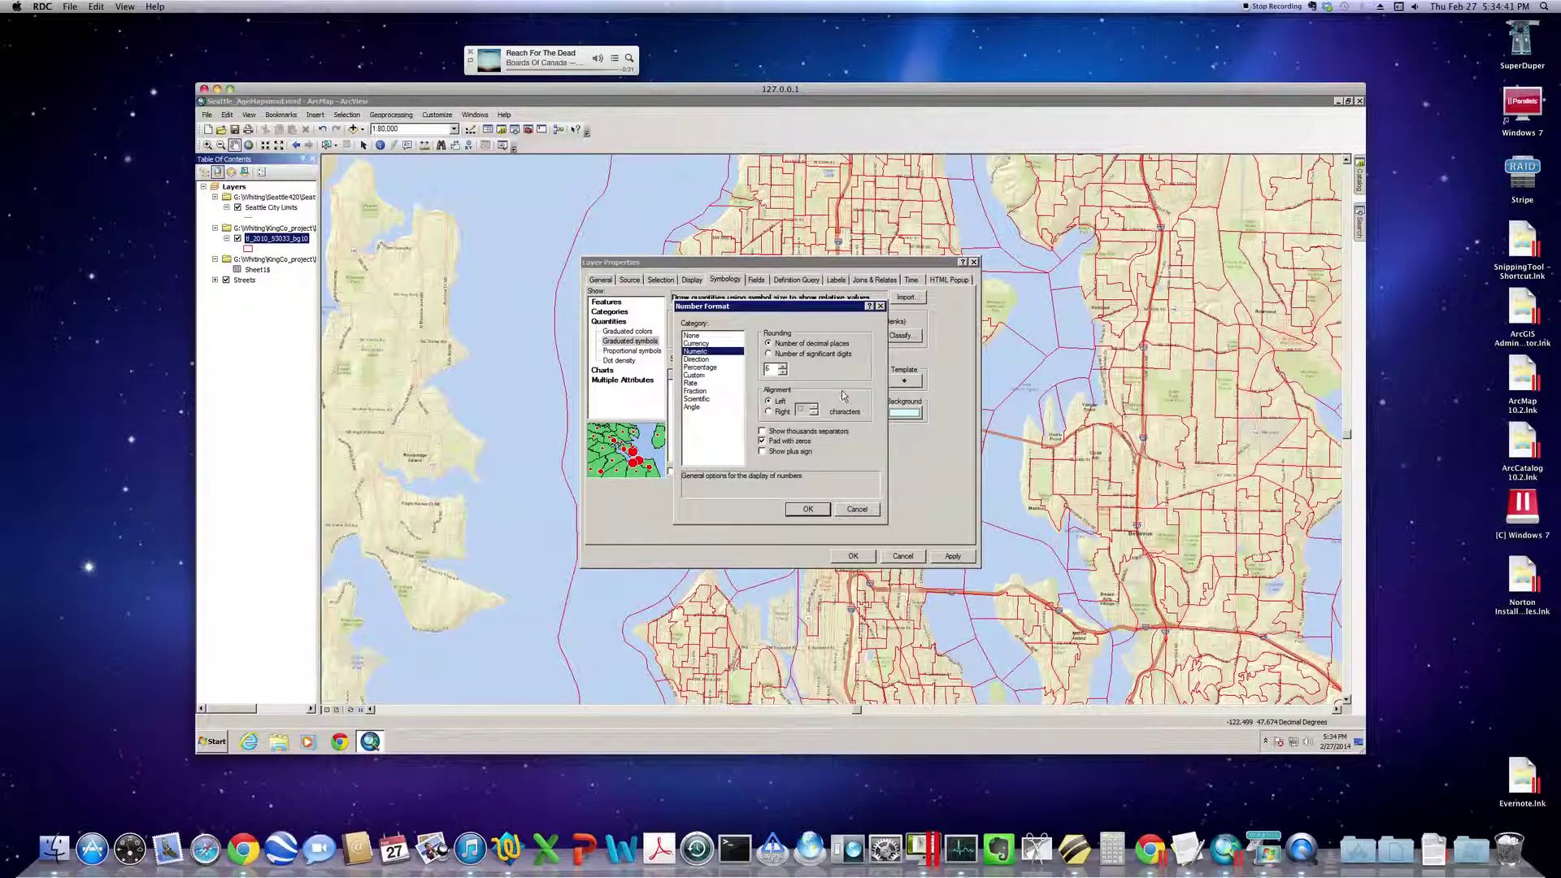
click(789, 354)
click(784, 372)
click(783, 375)
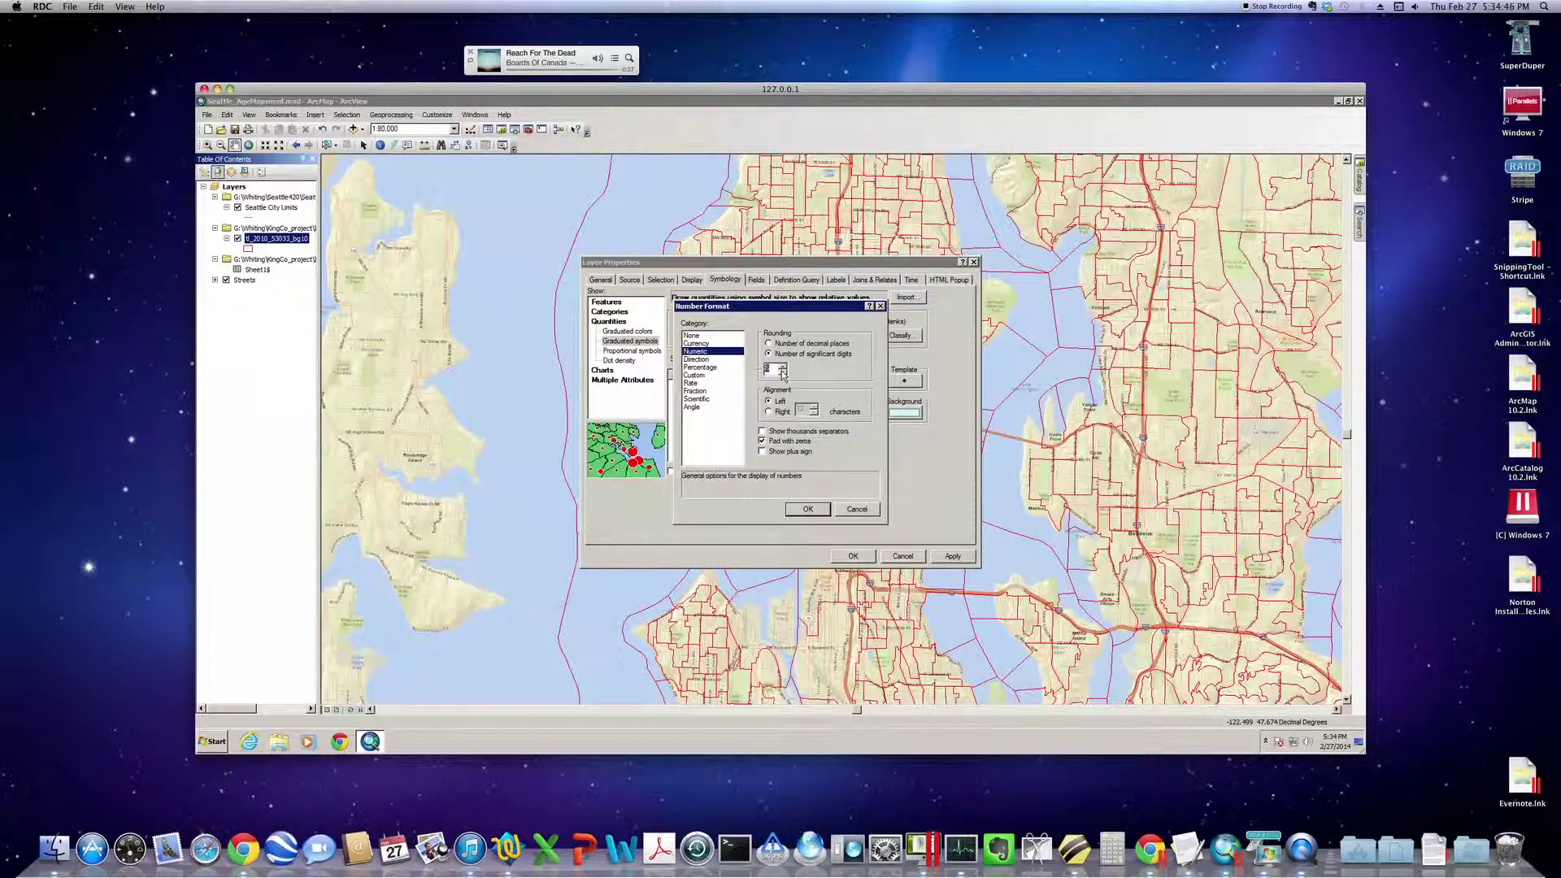
click(811, 510)
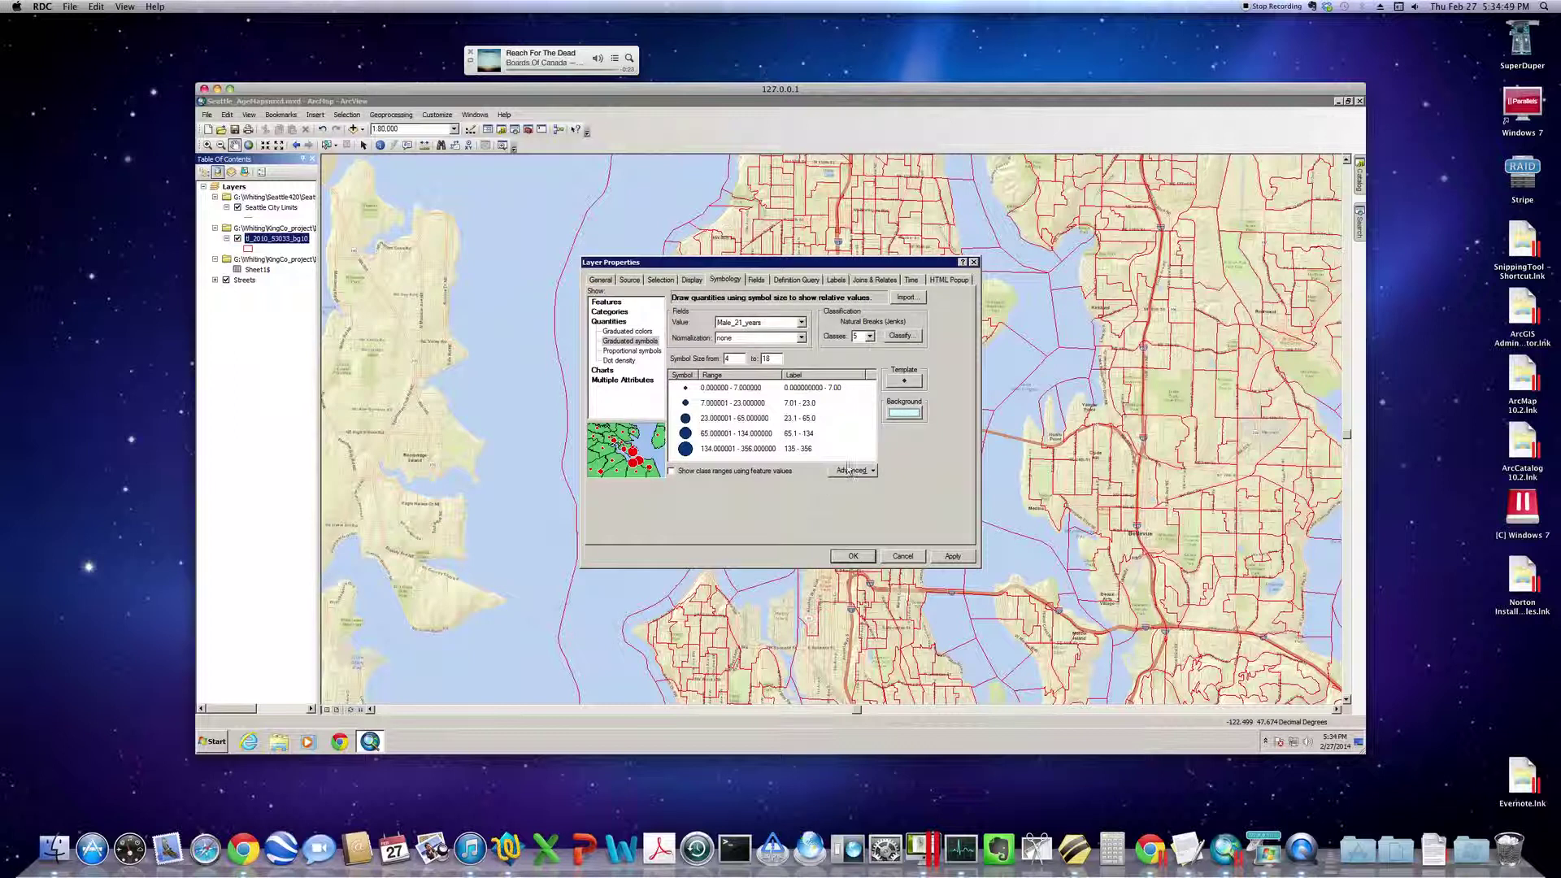
click(952, 557)
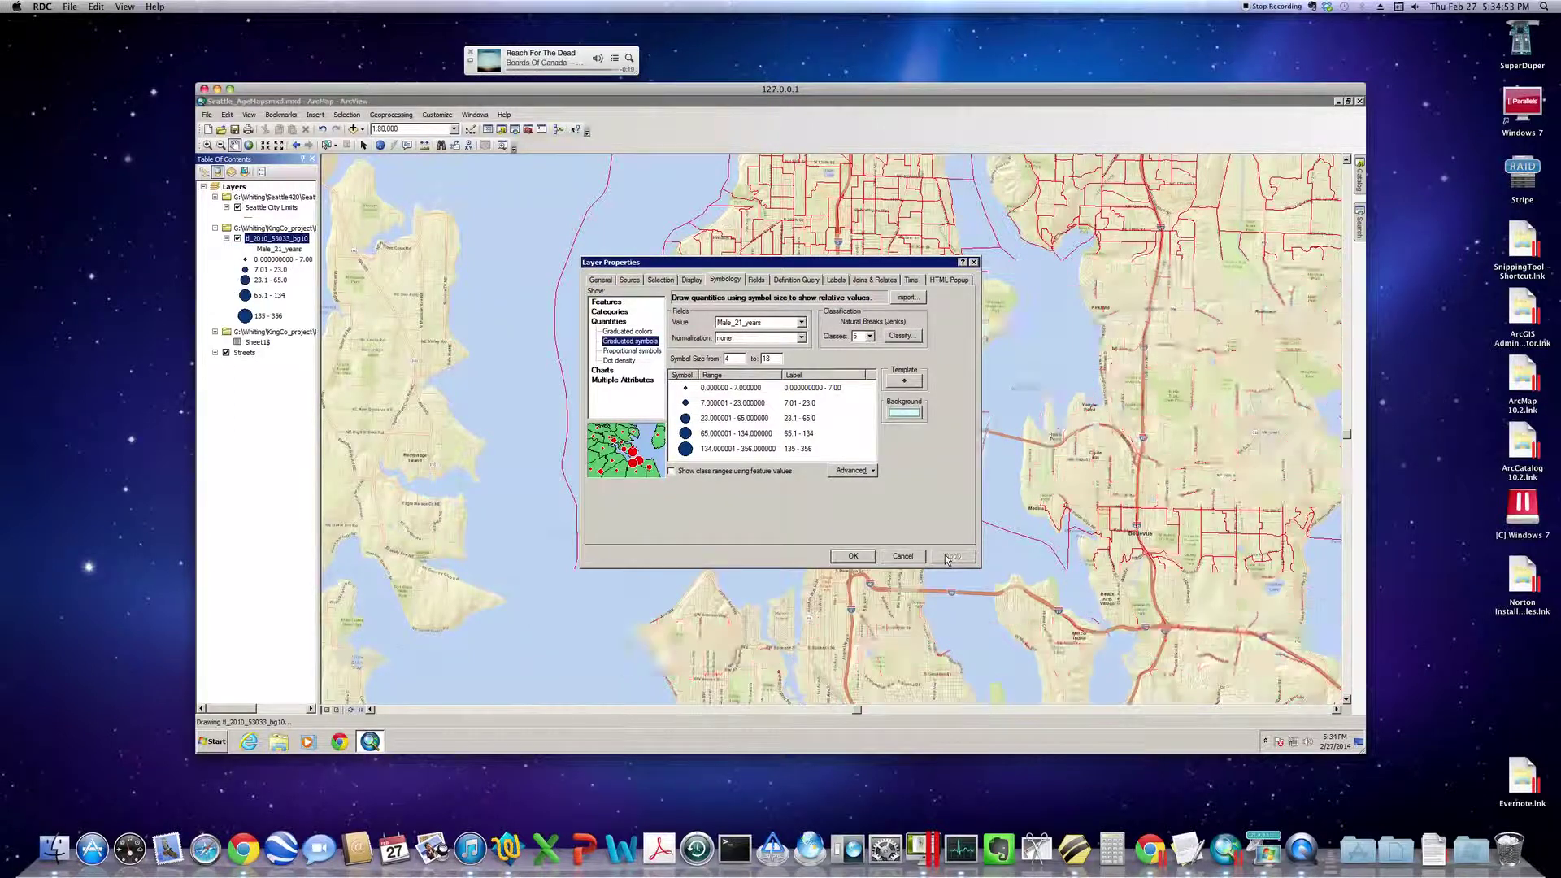
click(867, 556)
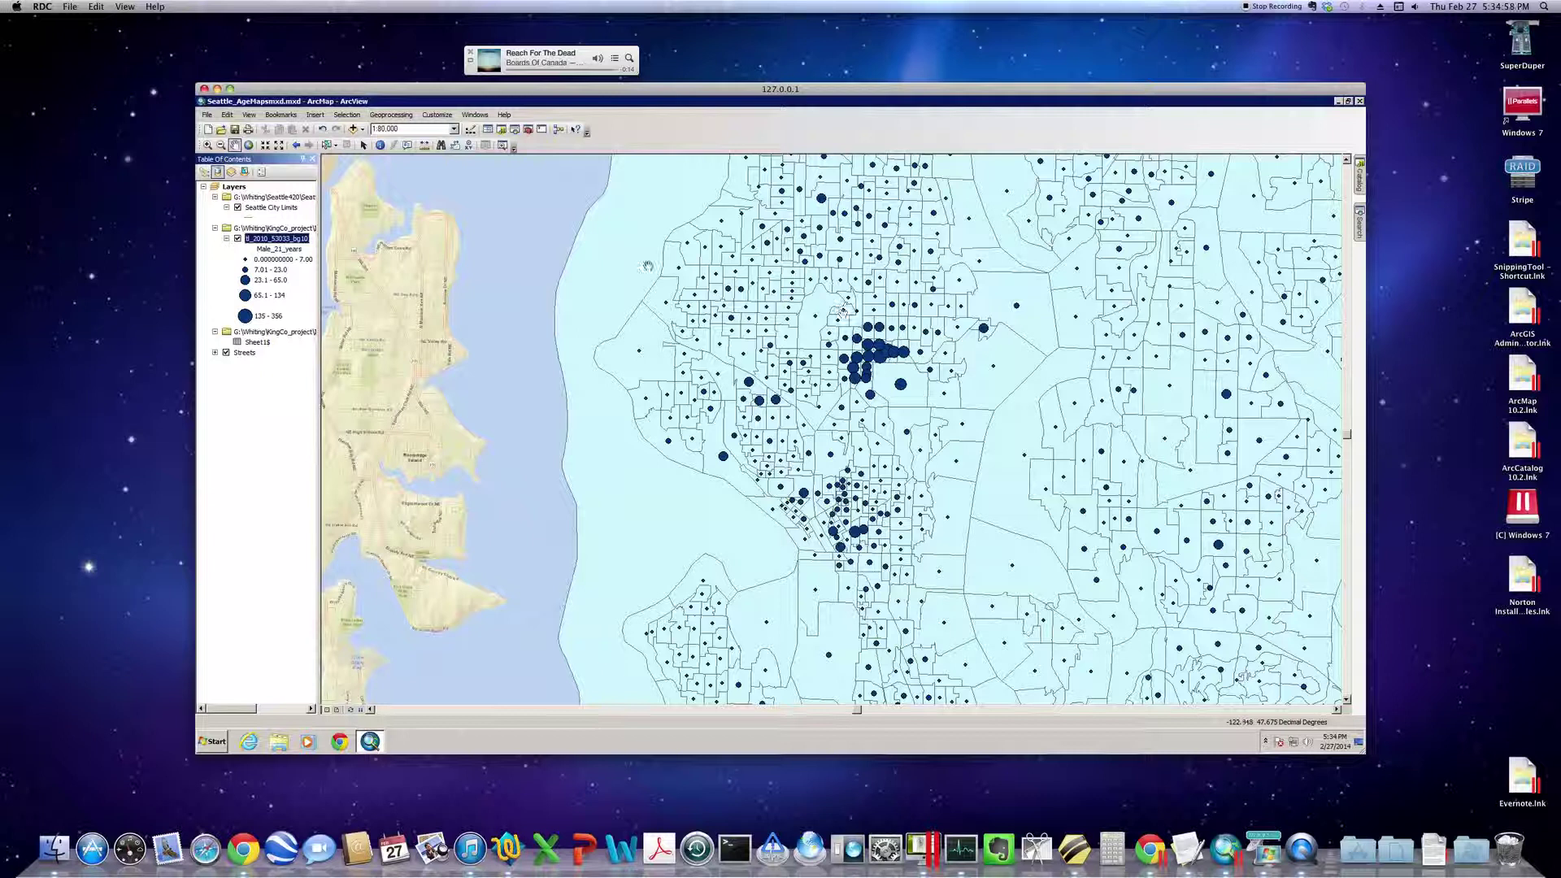
Set the block group background fill to No Color, keeping only outlines behind the dots.
right_click(294, 246)
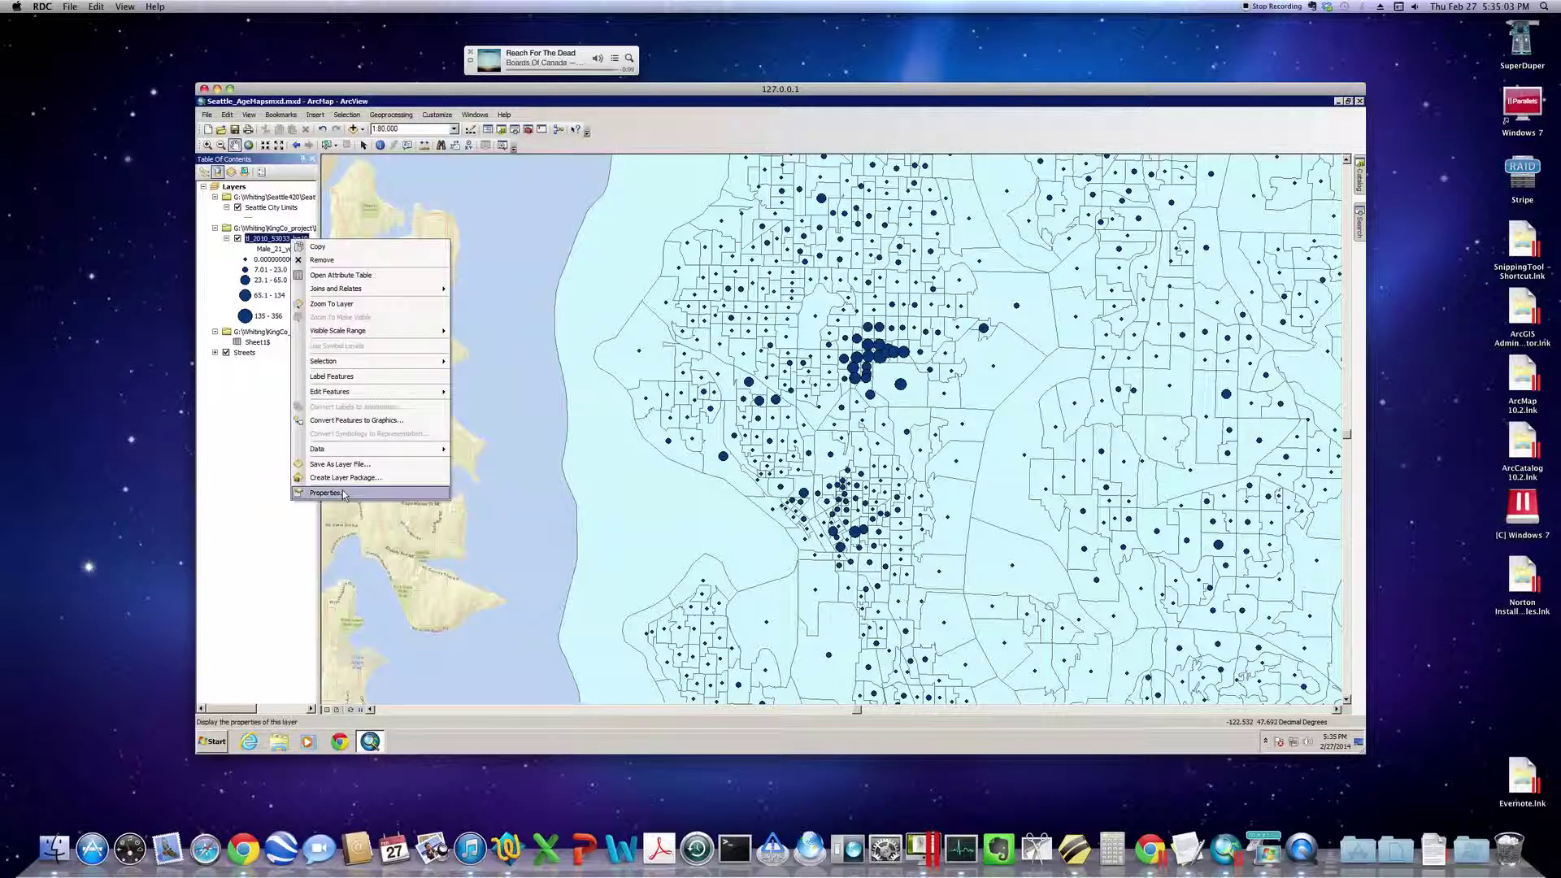
click(343, 492)
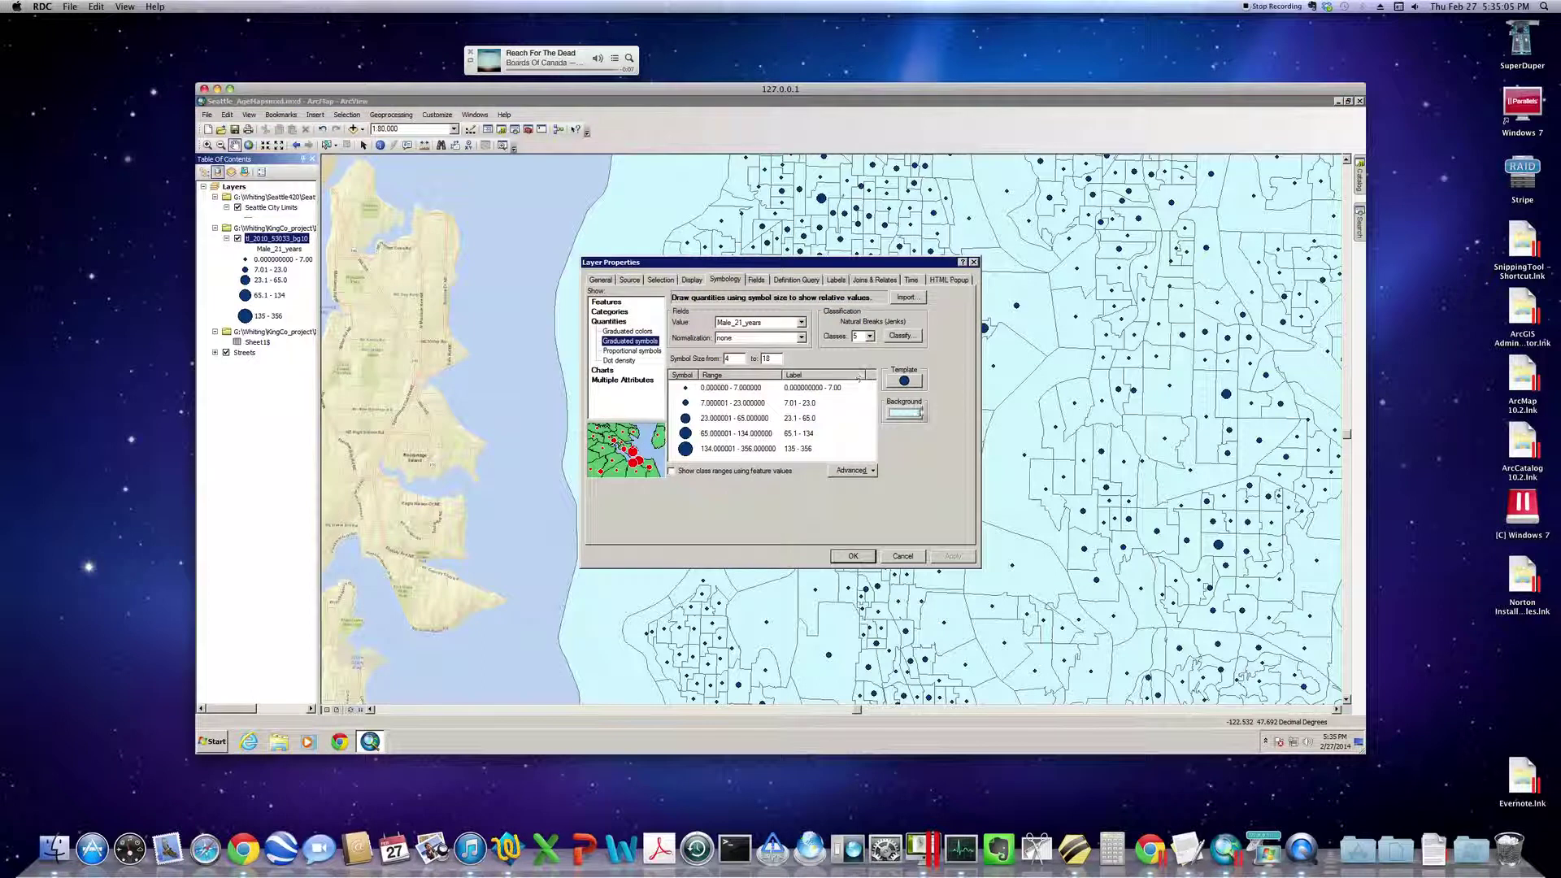
click(907, 416)
click(909, 371)
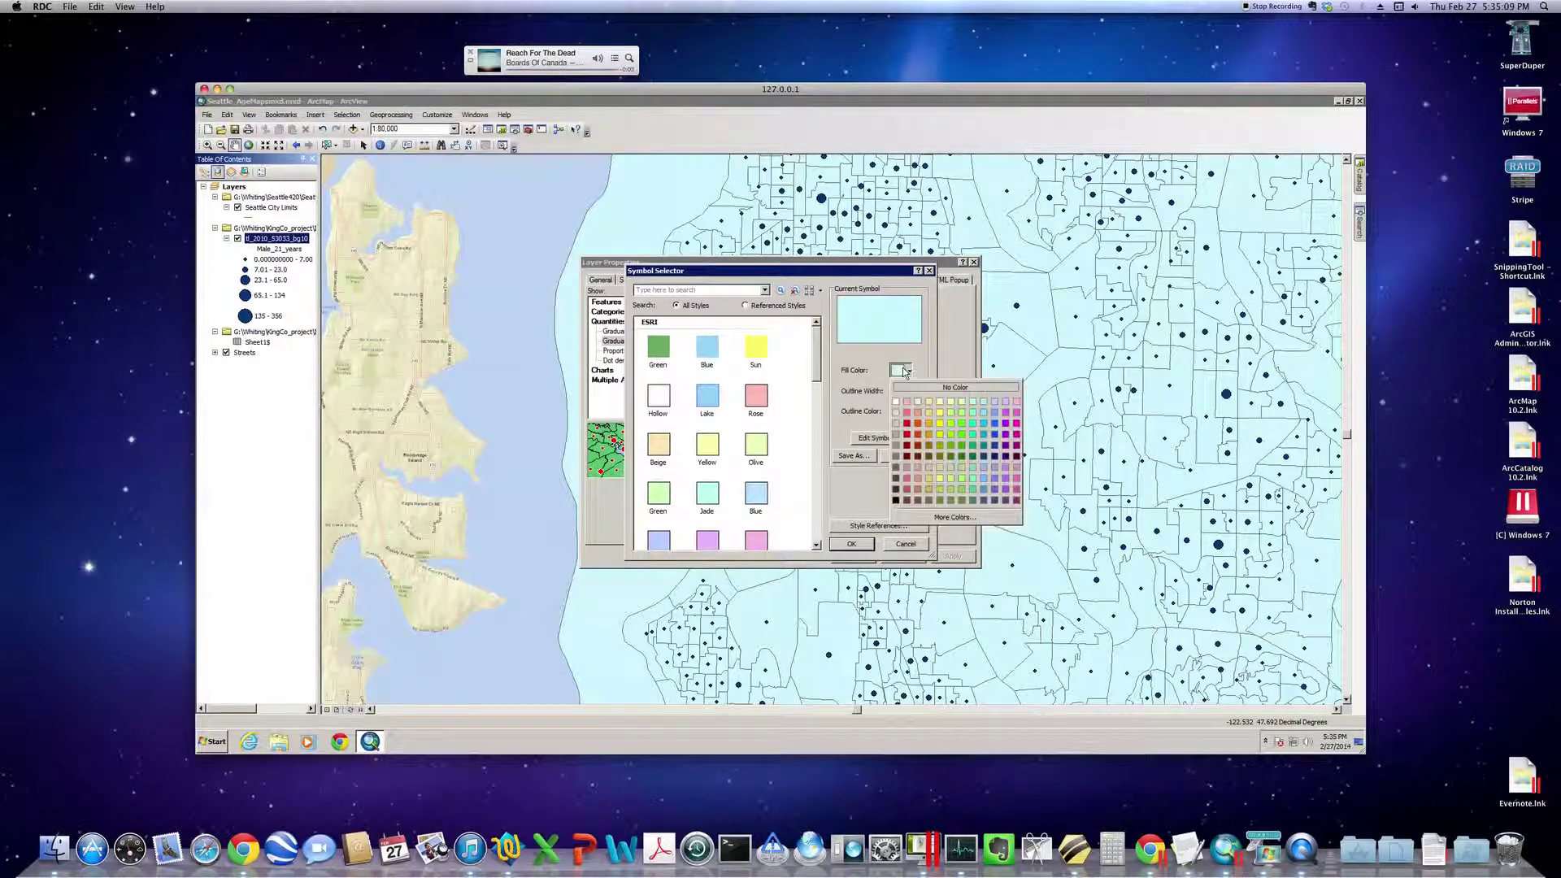
click(931, 386)
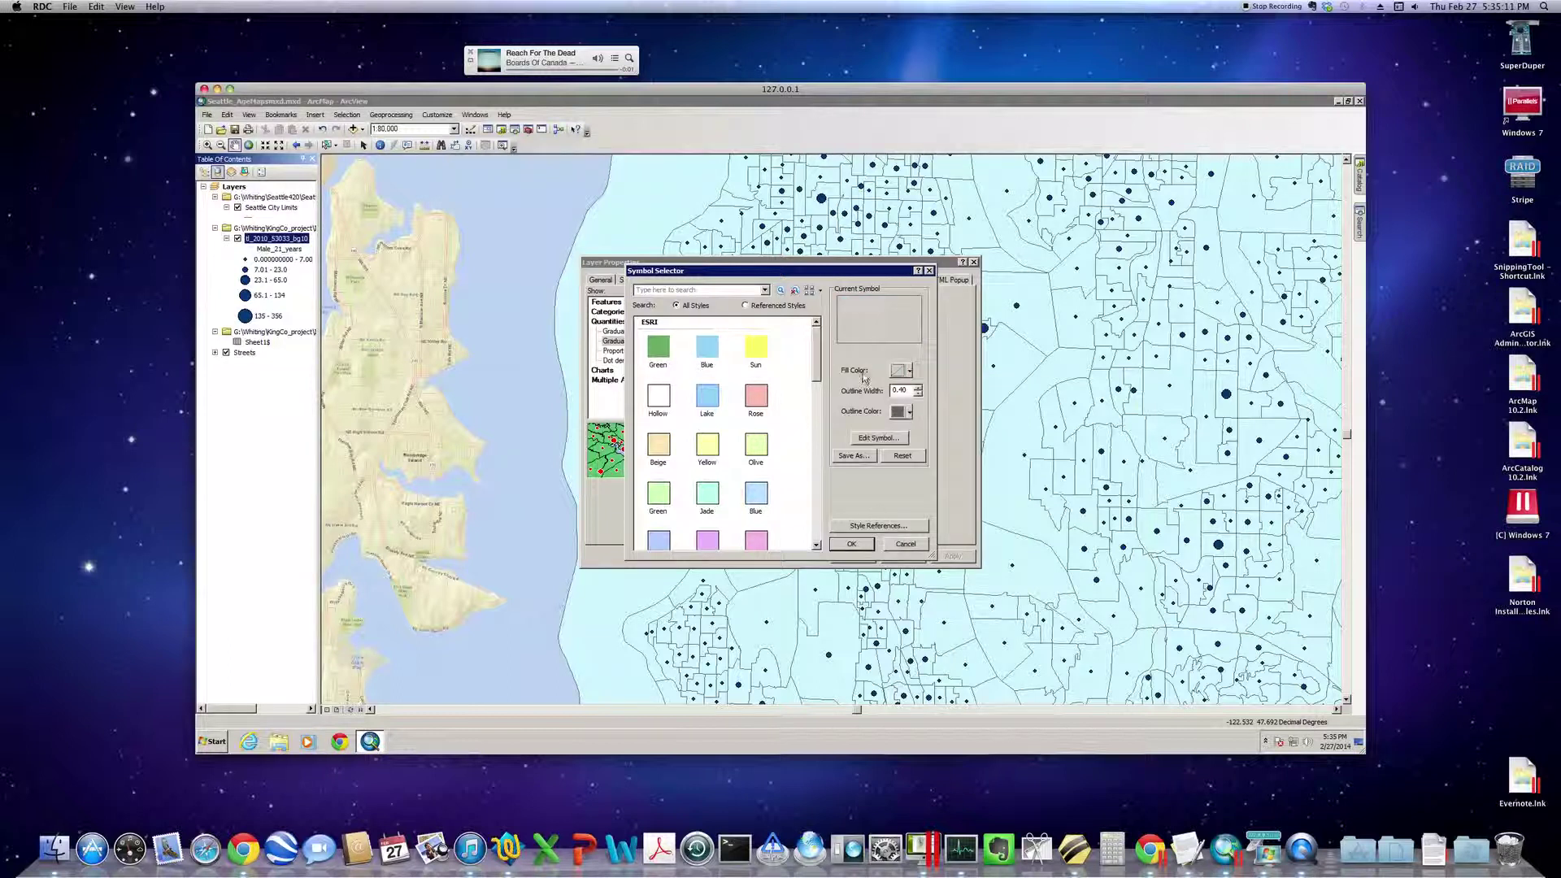
click(851, 545)
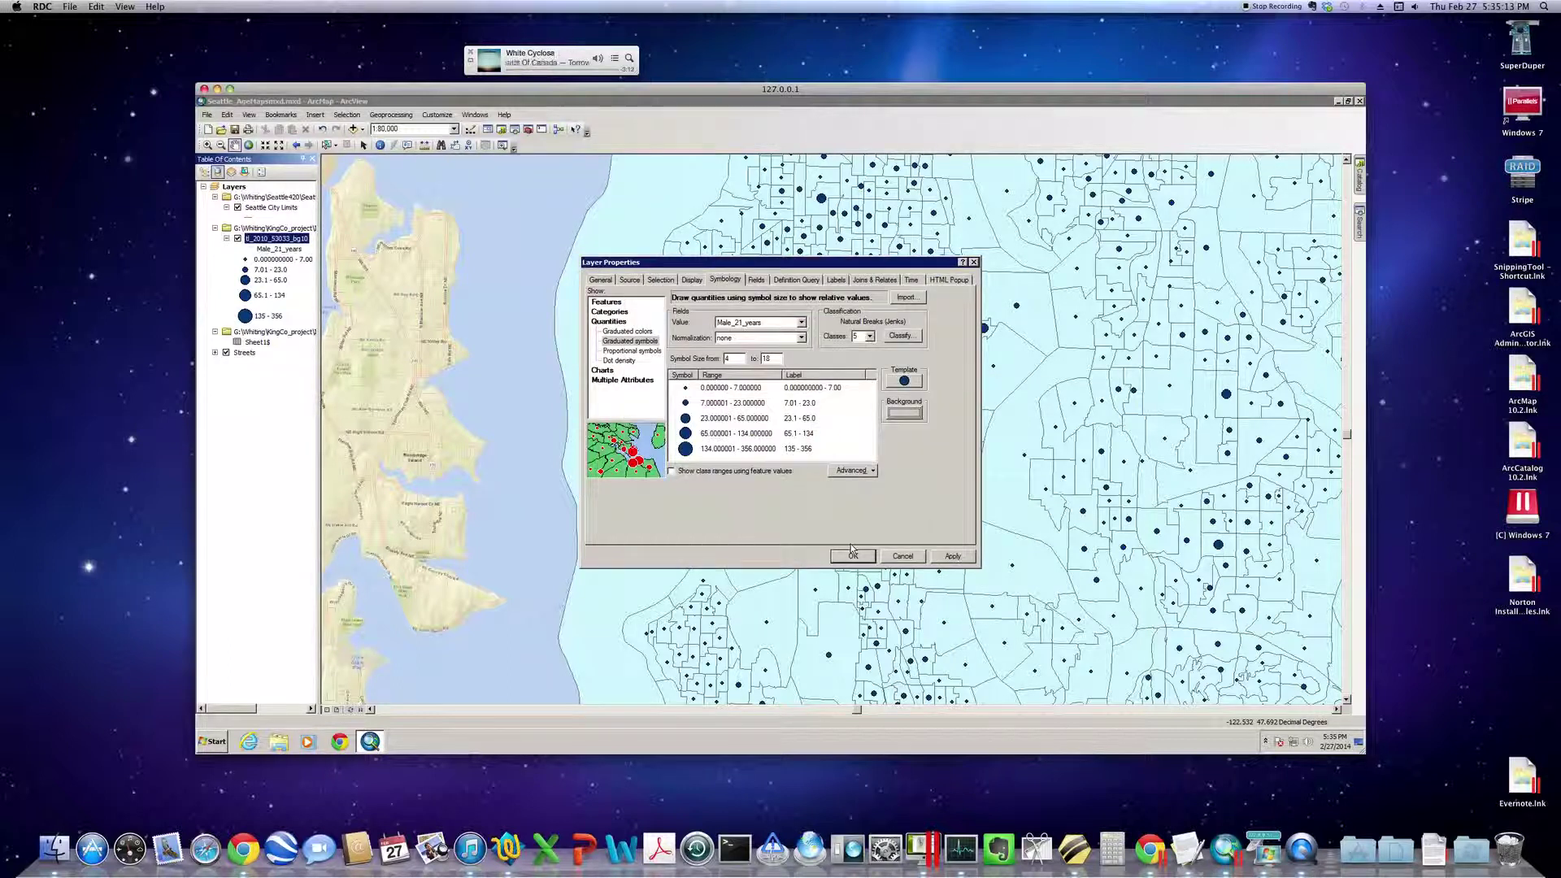
click(854, 556)
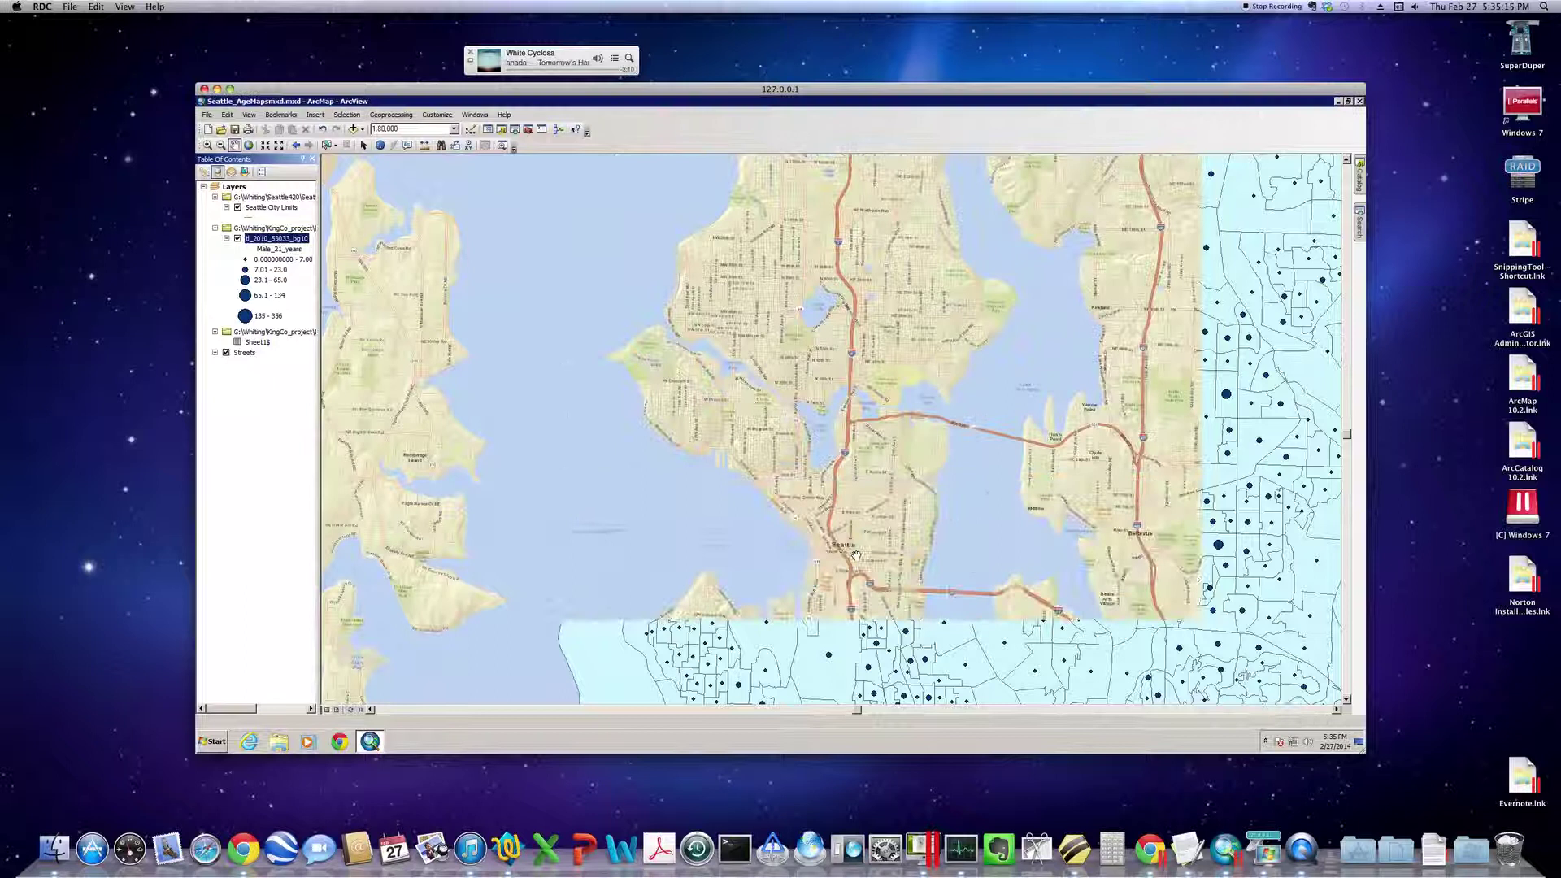